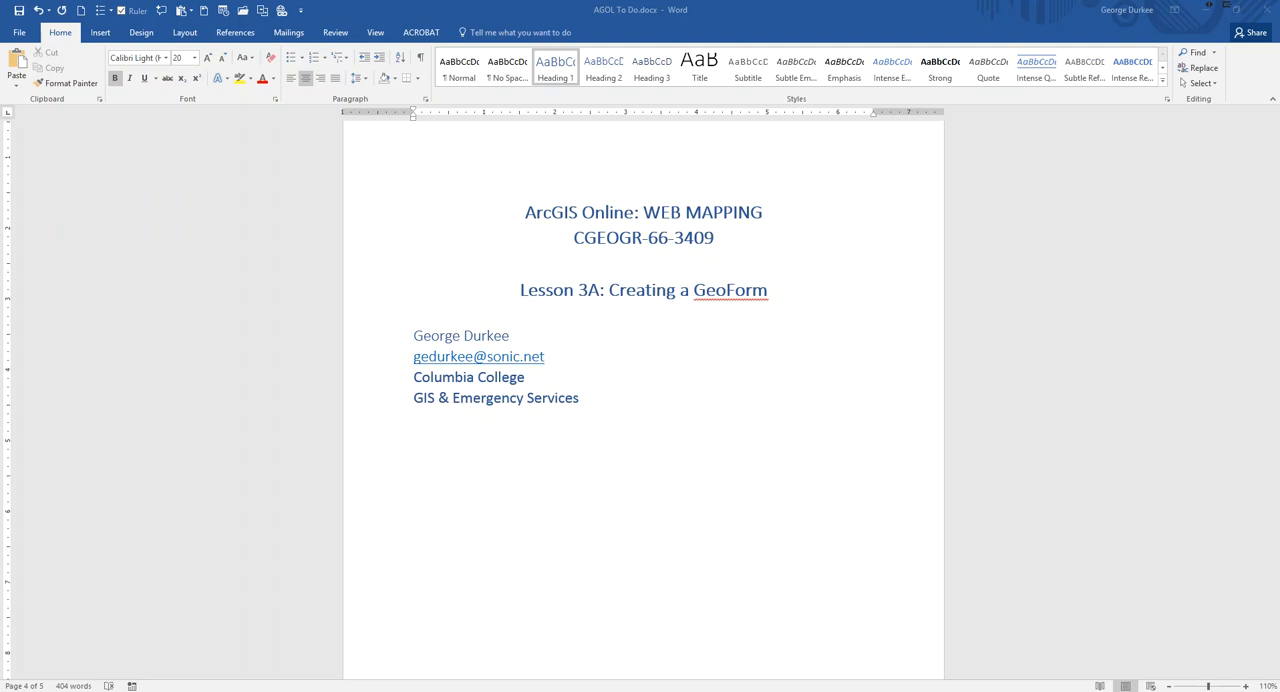
# Switch to Survey123 for ArcGIS in the browser and start a new survey named "Ranger Field Survey Geoform Test 1".
pyautogui.click(118, 690)
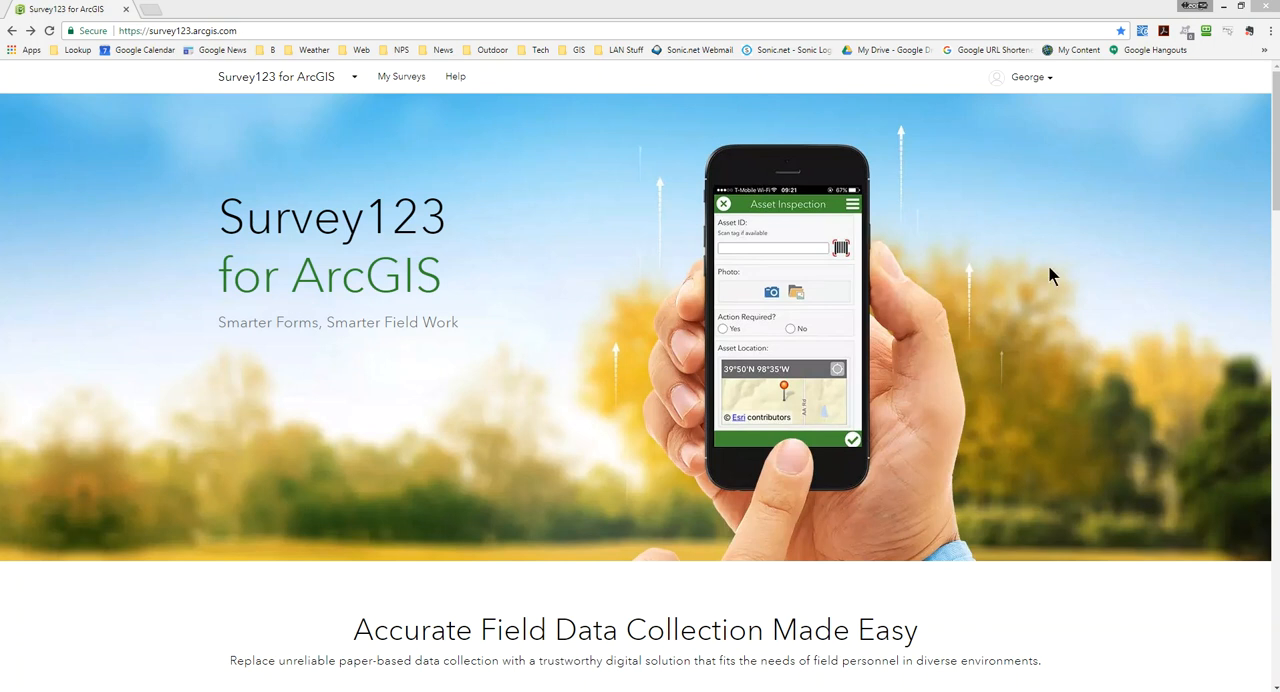
pyautogui.click(391, 82)
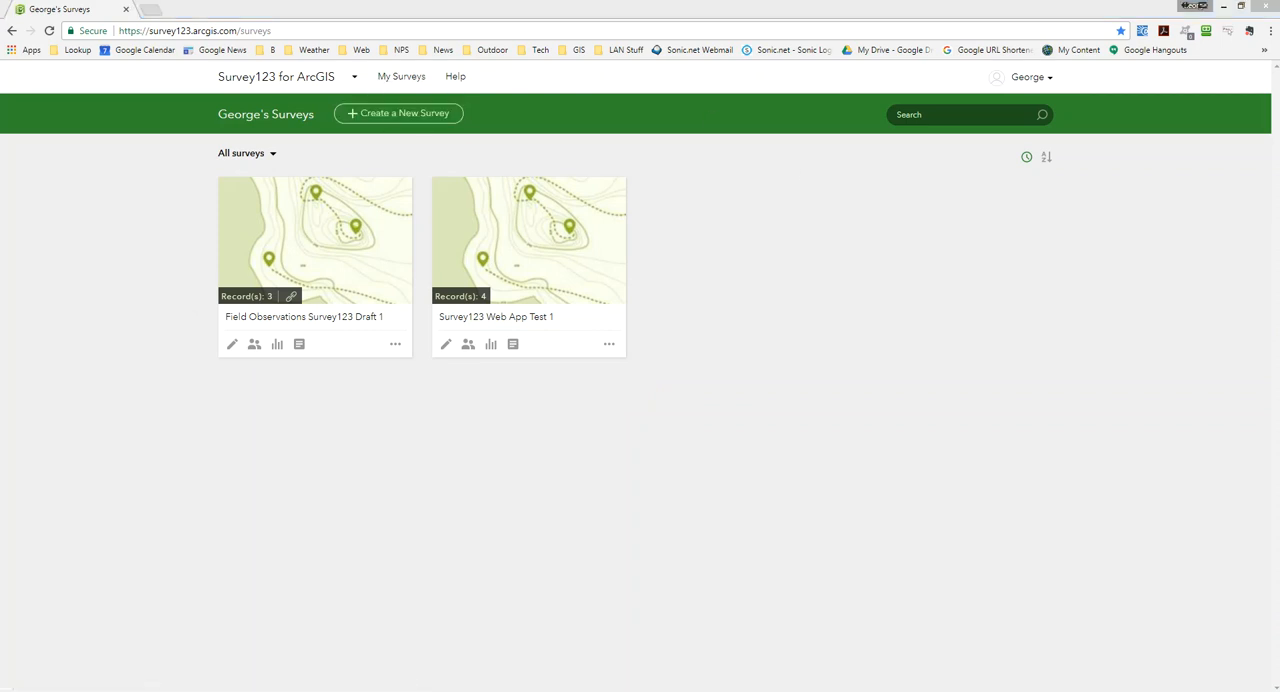
pyautogui.click(376, 117)
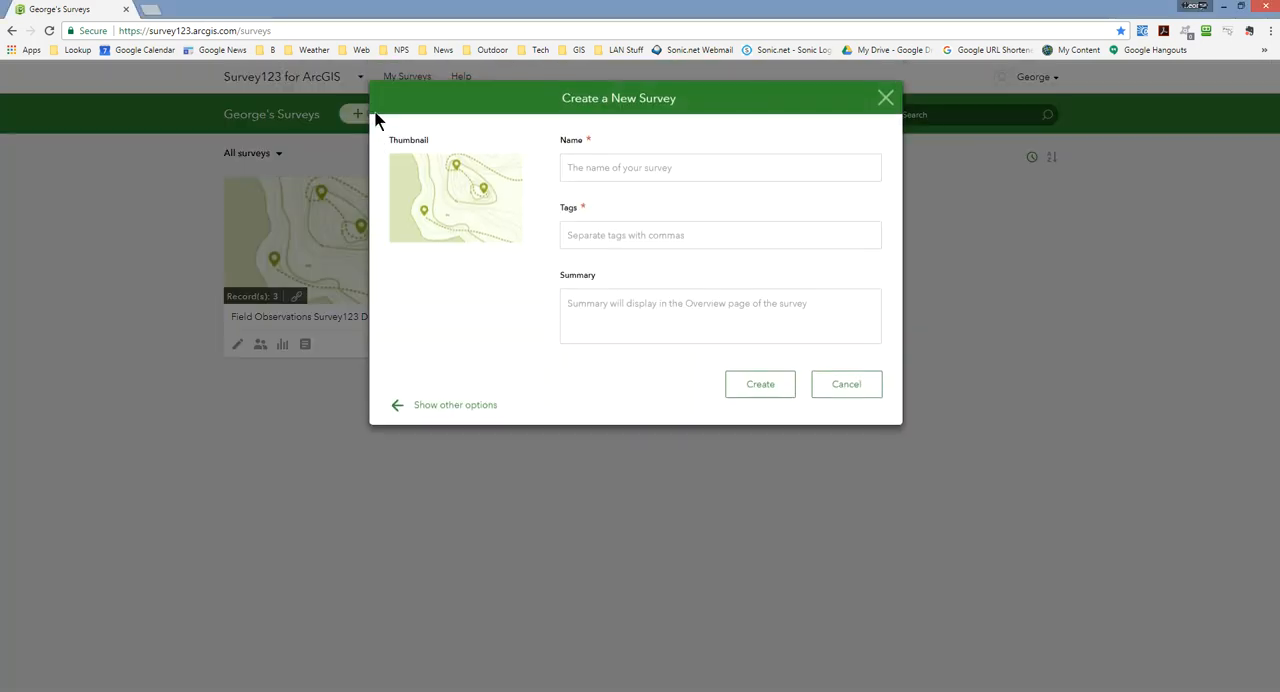
pyautogui.click(604, 168)
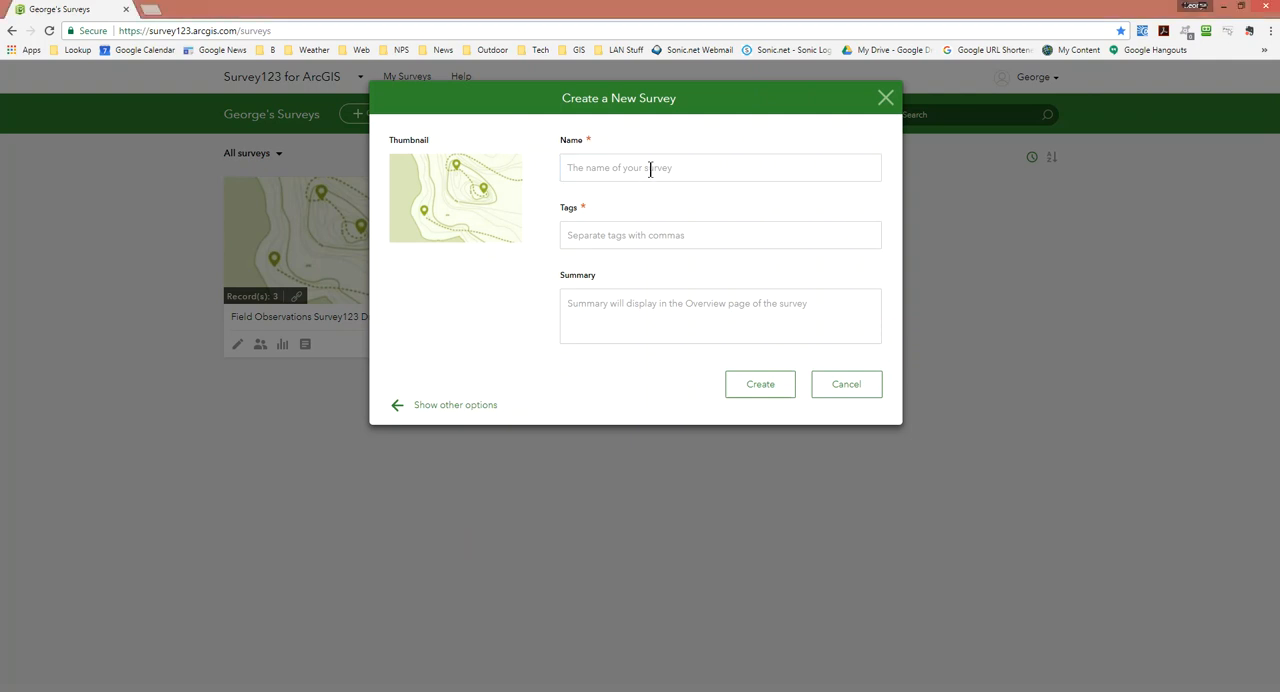
pyautogui.write('Ran')
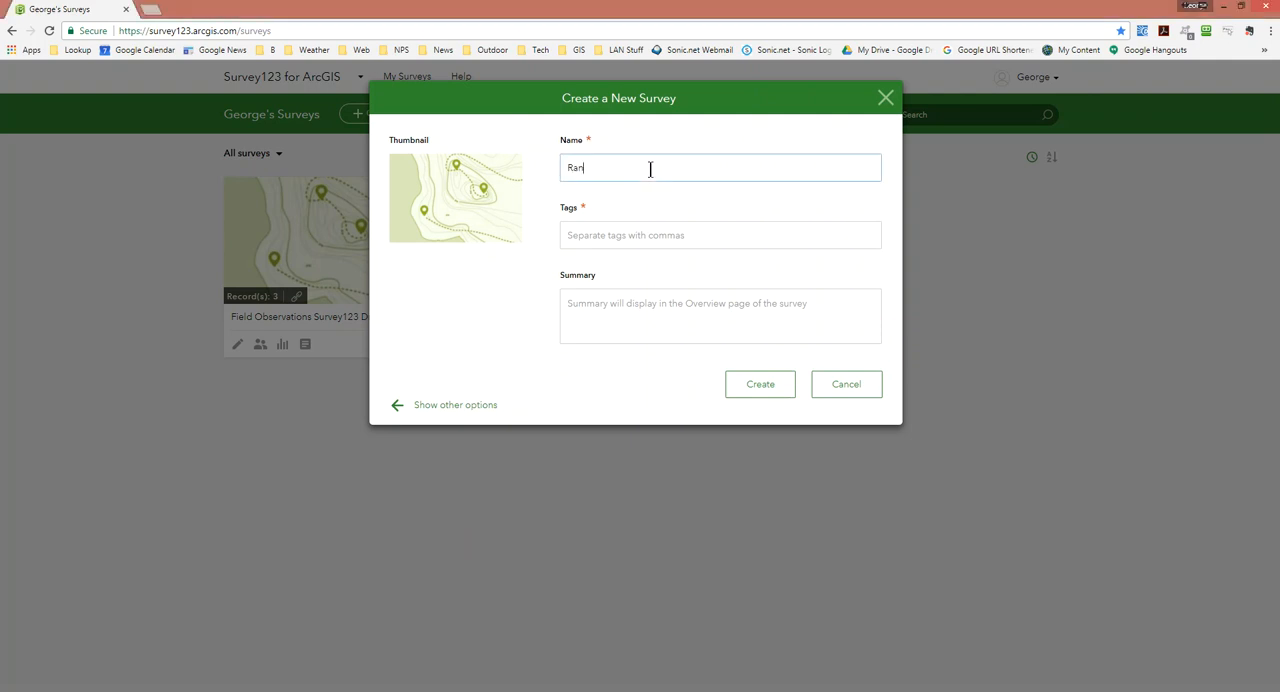
pyautogui.write('ger Field Survey Geoform Test')
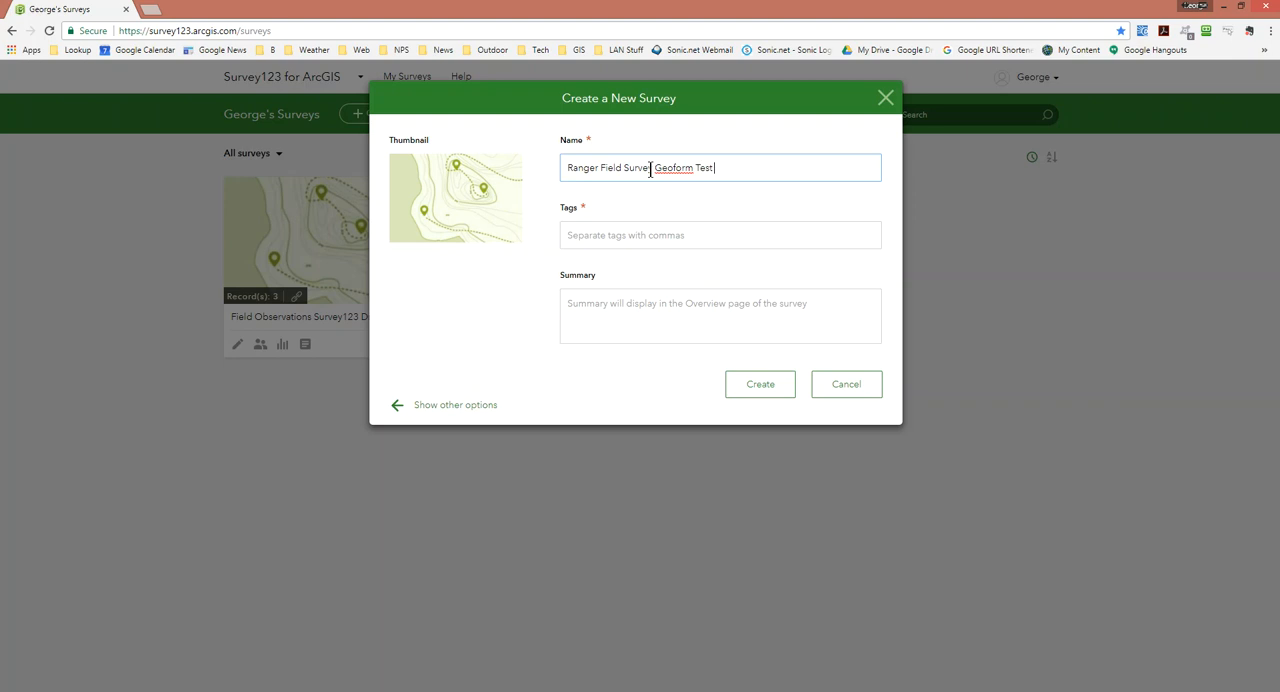
pyautogui.write(' 1')
# Enter the tags "test, geoform, field survey" for the new survey.
pyautogui.click(614, 240)
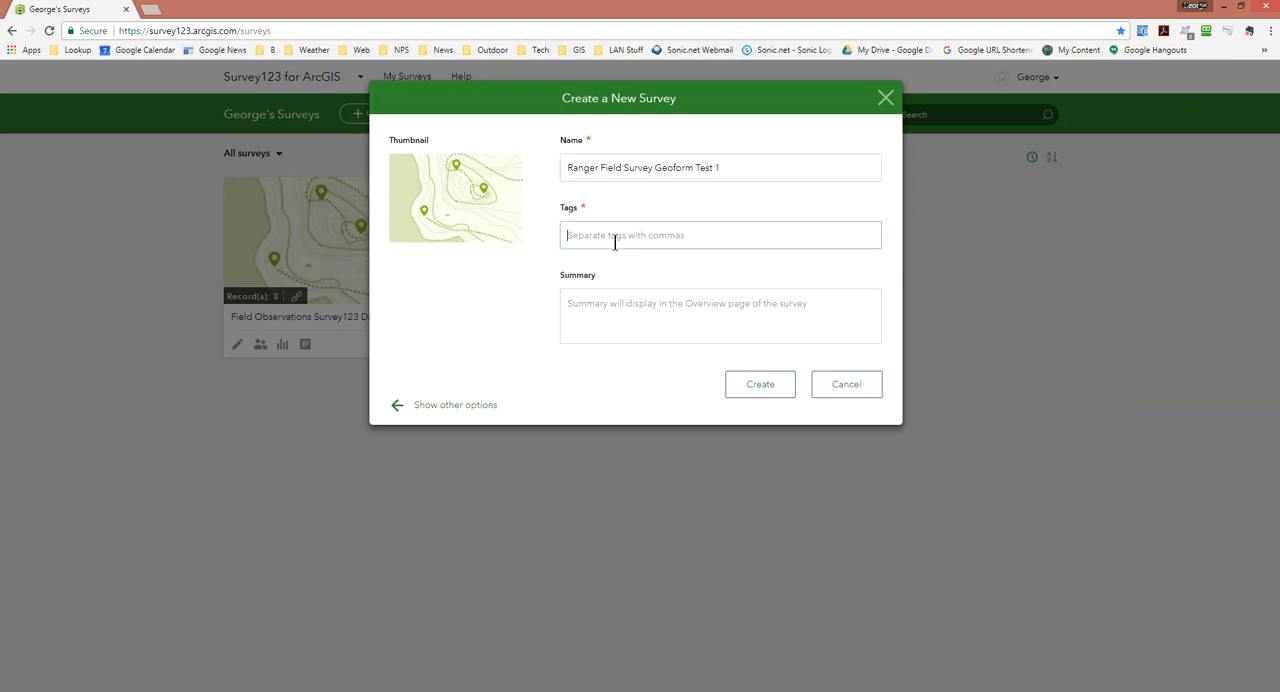
pyautogui.write('test,')
pyautogui.write('geoform, field survey')
# Enter the summary "This is a first draft of a field survey using geoforms." and create the survey.
pyautogui.click(606, 319)
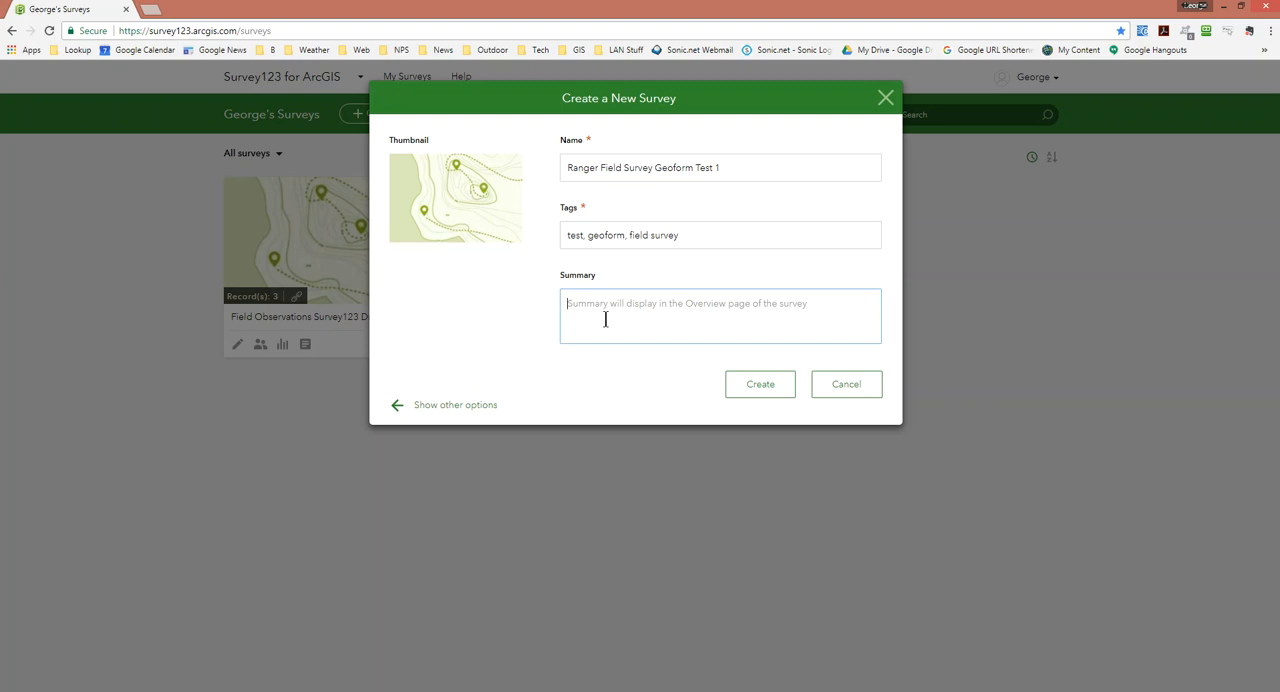
pyautogui.write('This ')
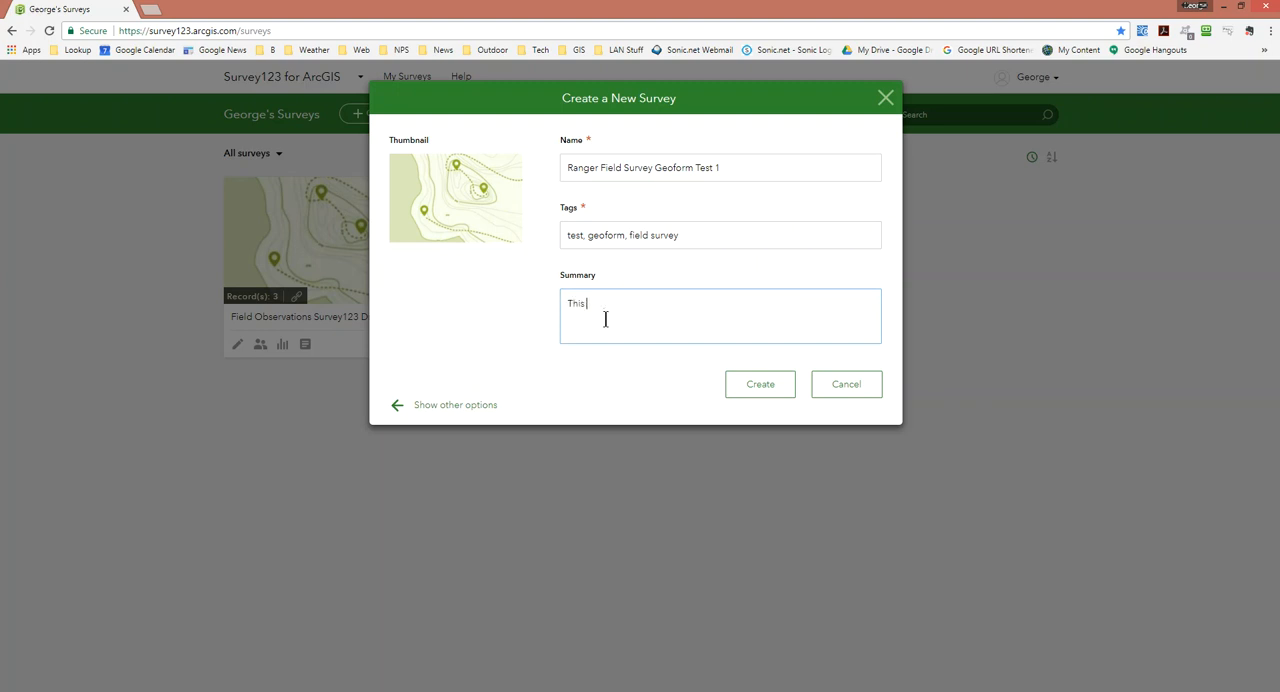
pyautogui.write('is a tirst draft of a field survey using geoforms.')
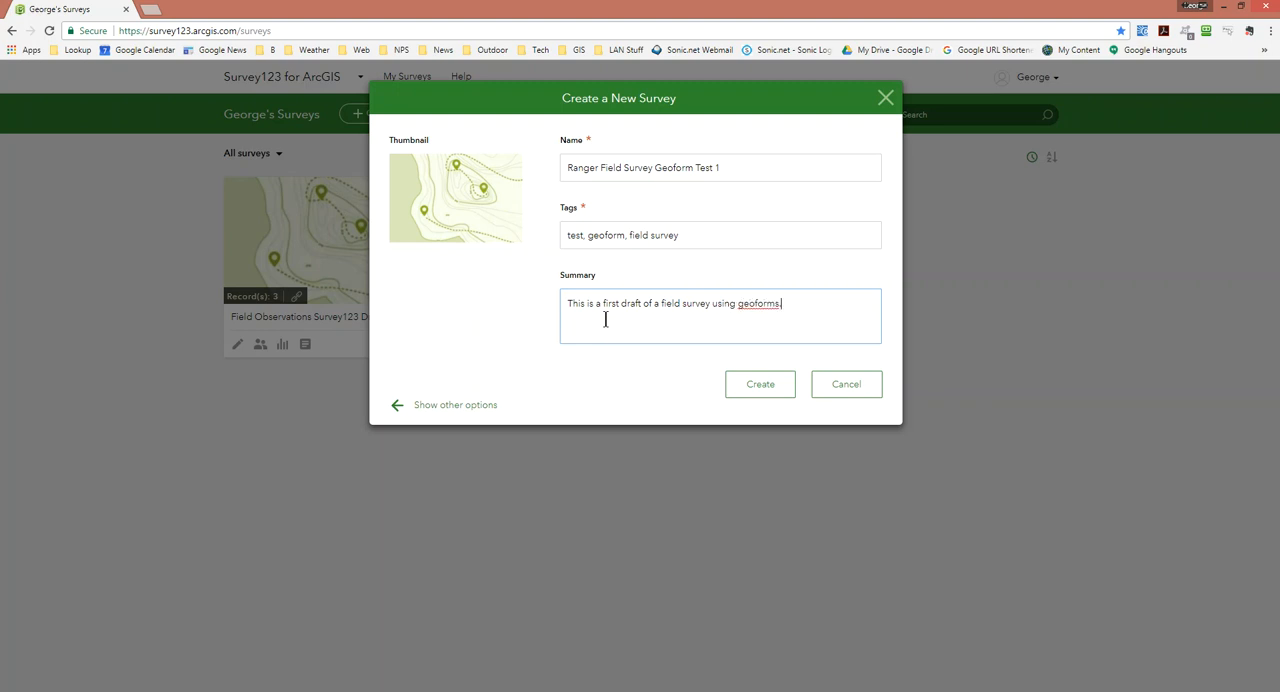
pyautogui.click(762, 390)
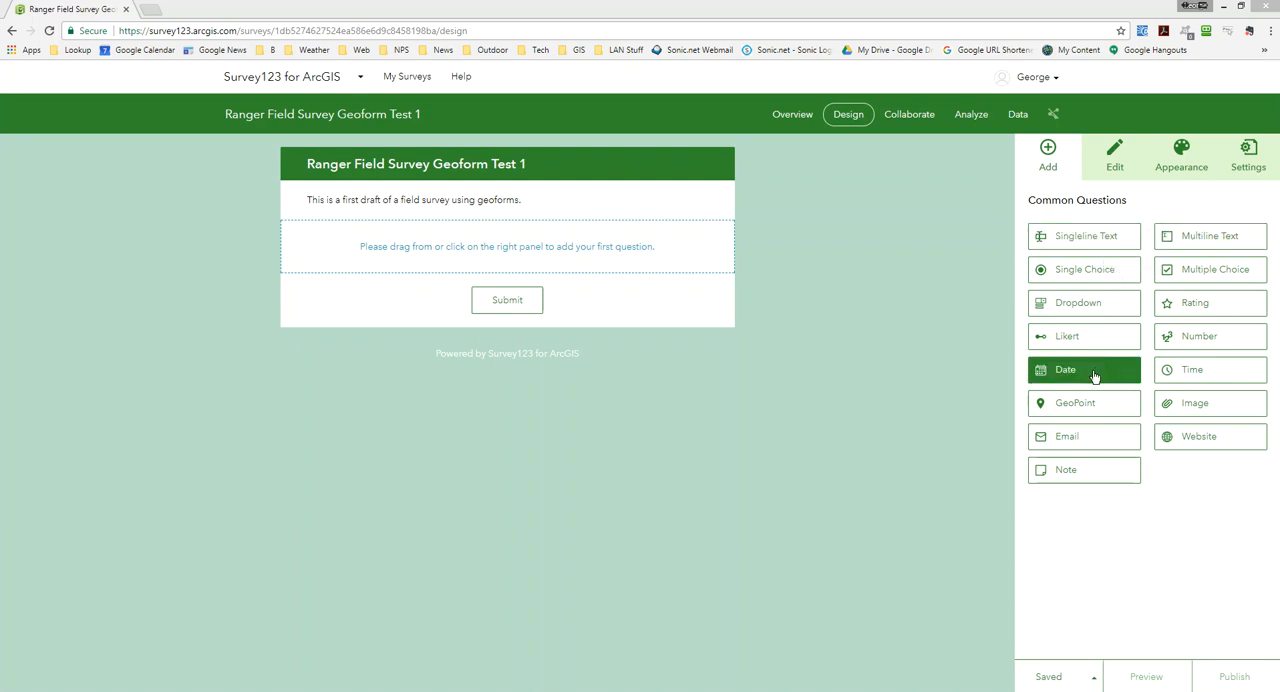
# Add a date question as the first item of the form and label it "Date of Submission".
pyautogui.moveTo(1080, 374); pyautogui.dragTo(436, 244)
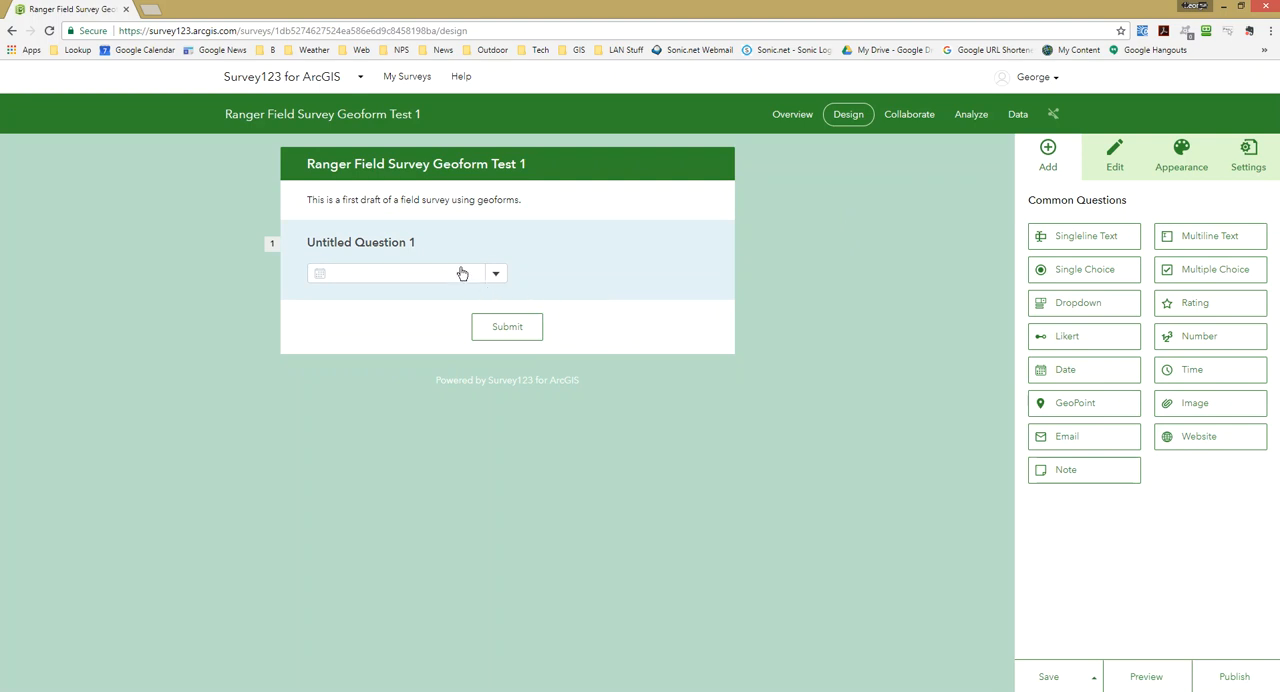
pyautogui.click(596, 266)
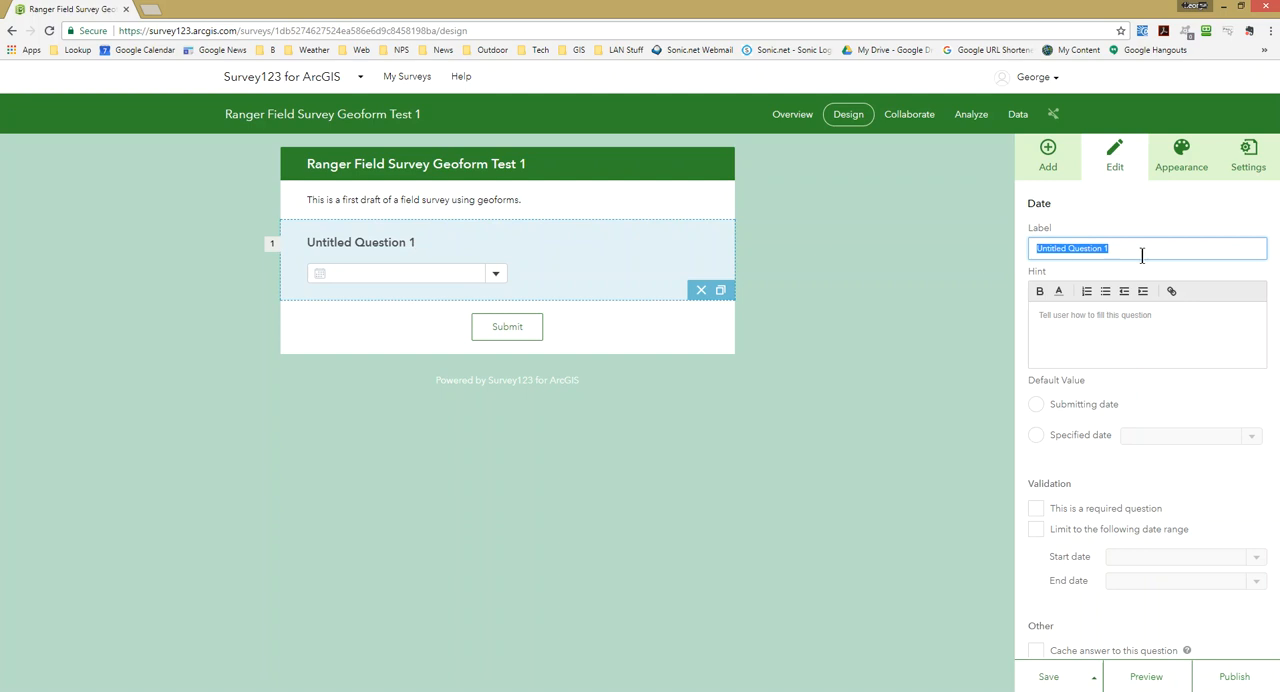
pyautogui.write('T')
pyautogui.press('BackSpace')
pyautogui.write('Date')
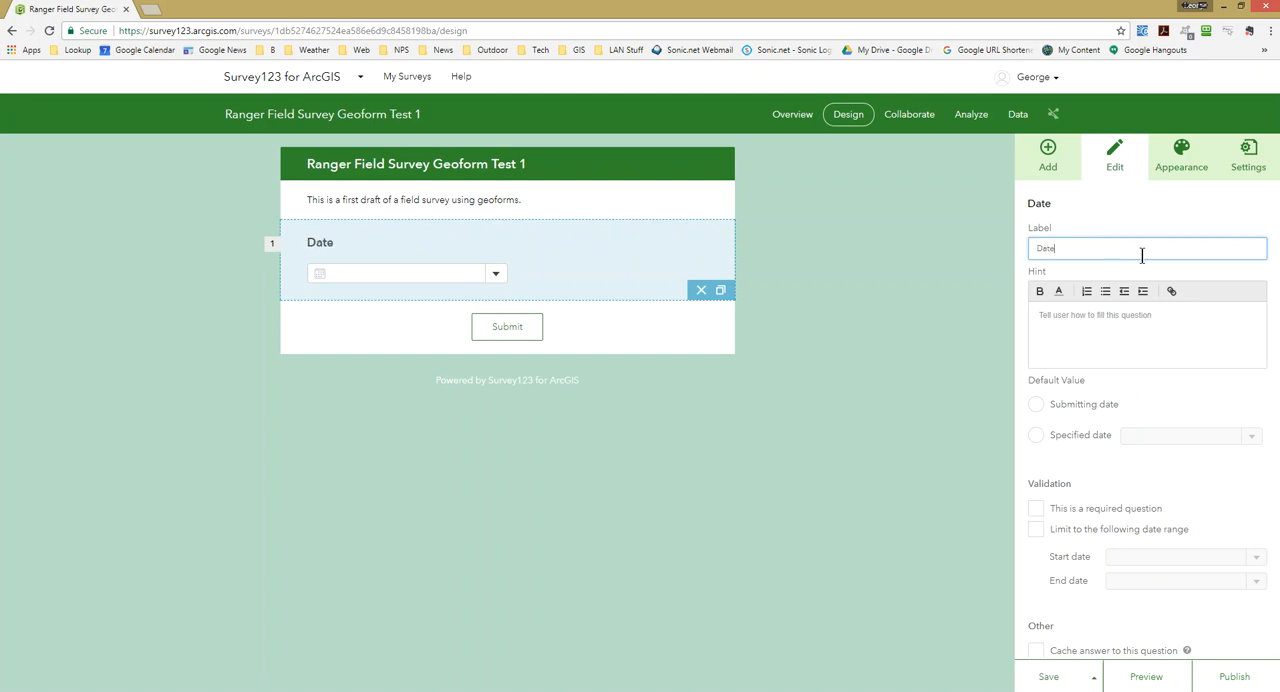
pyautogui.write(' of Submission')
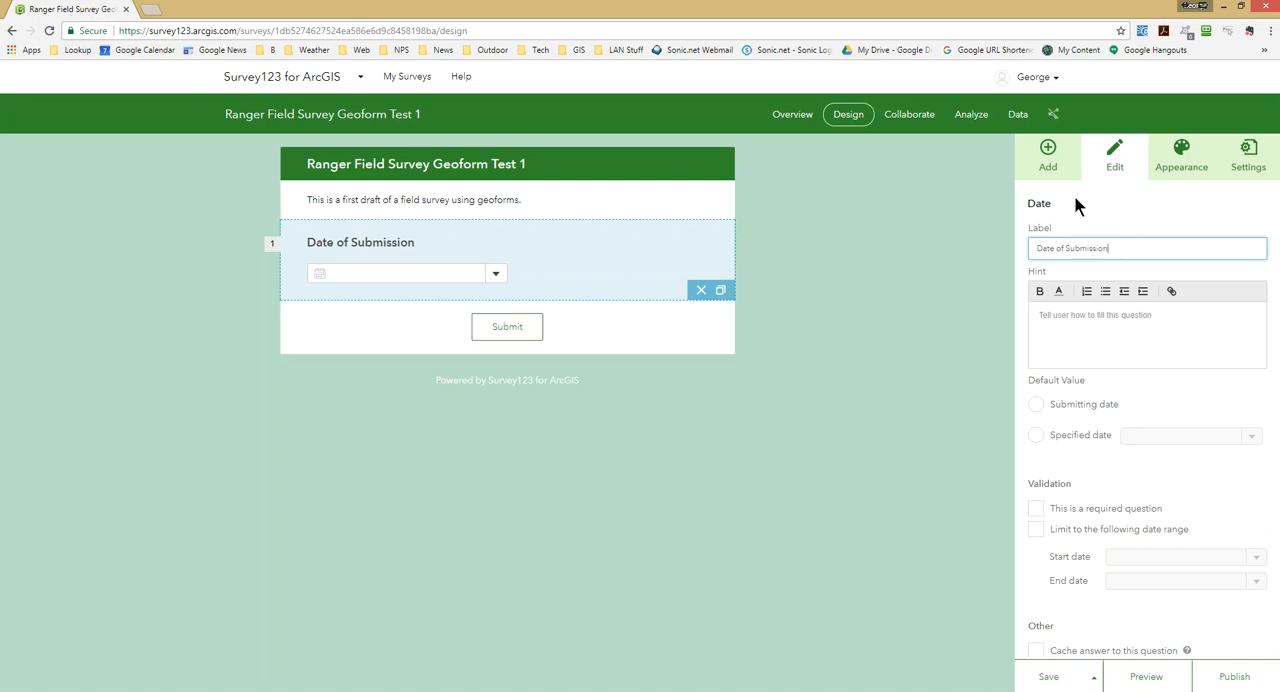
# Add a second date question below Date of Submission and label it "Date of Observation".
pyautogui.click(1048, 158)
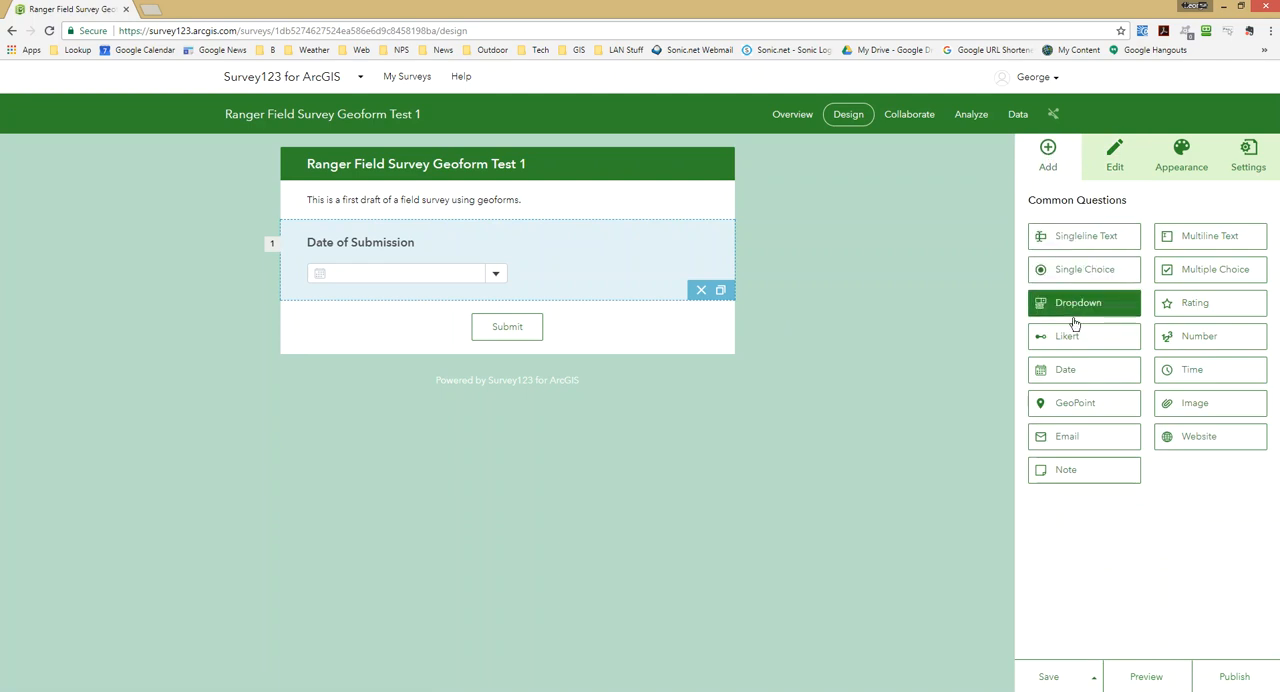
pyautogui.moveTo(1078, 374); pyautogui.dragTo(382, 314)
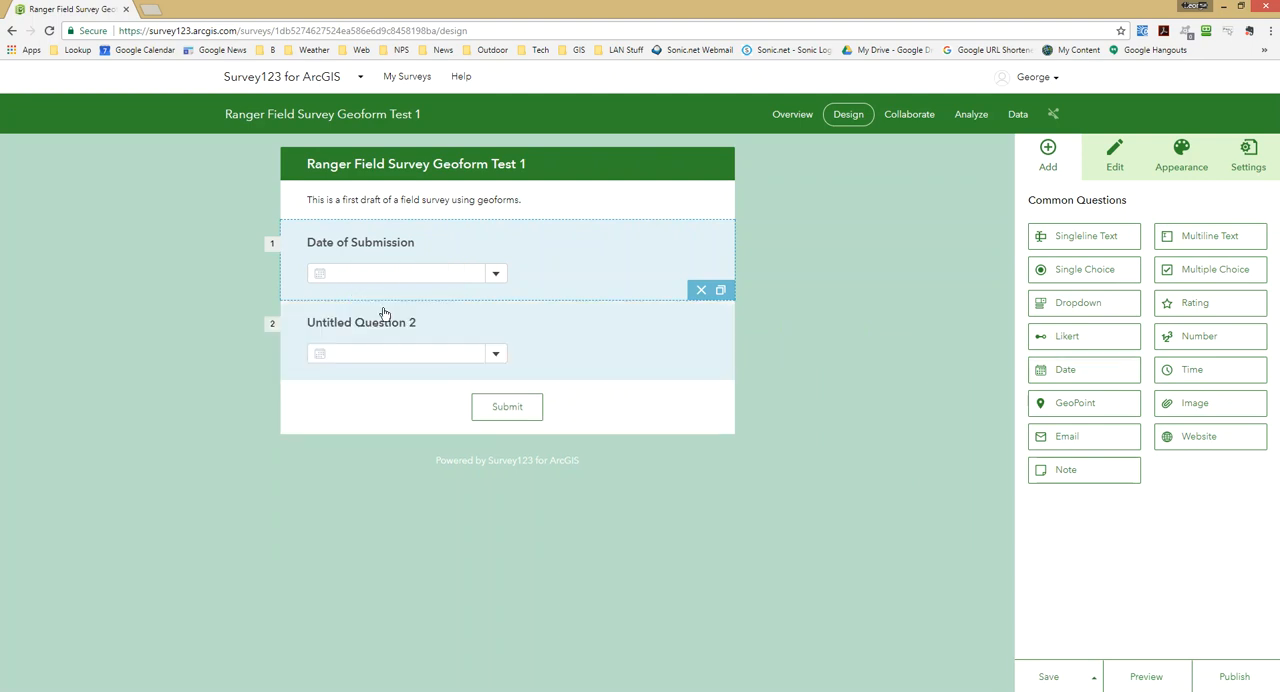
pyautogui.click(573, 333)
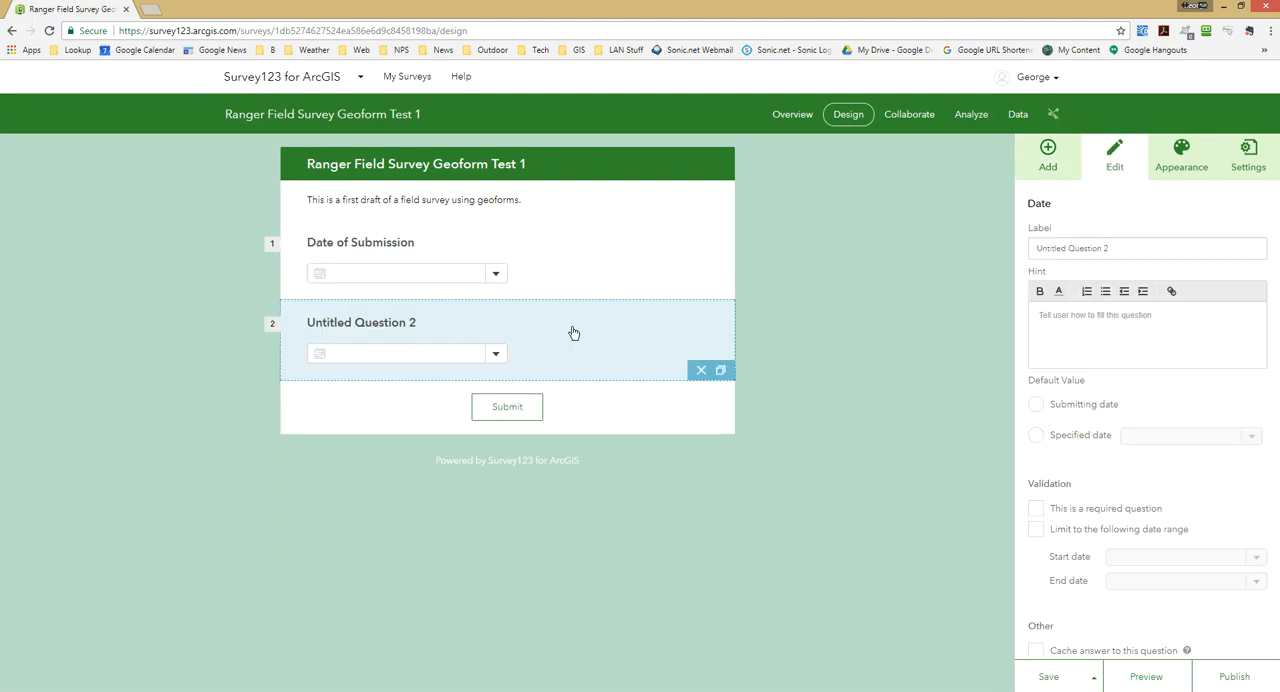
pyautogui.tripleClick(1117, 246)
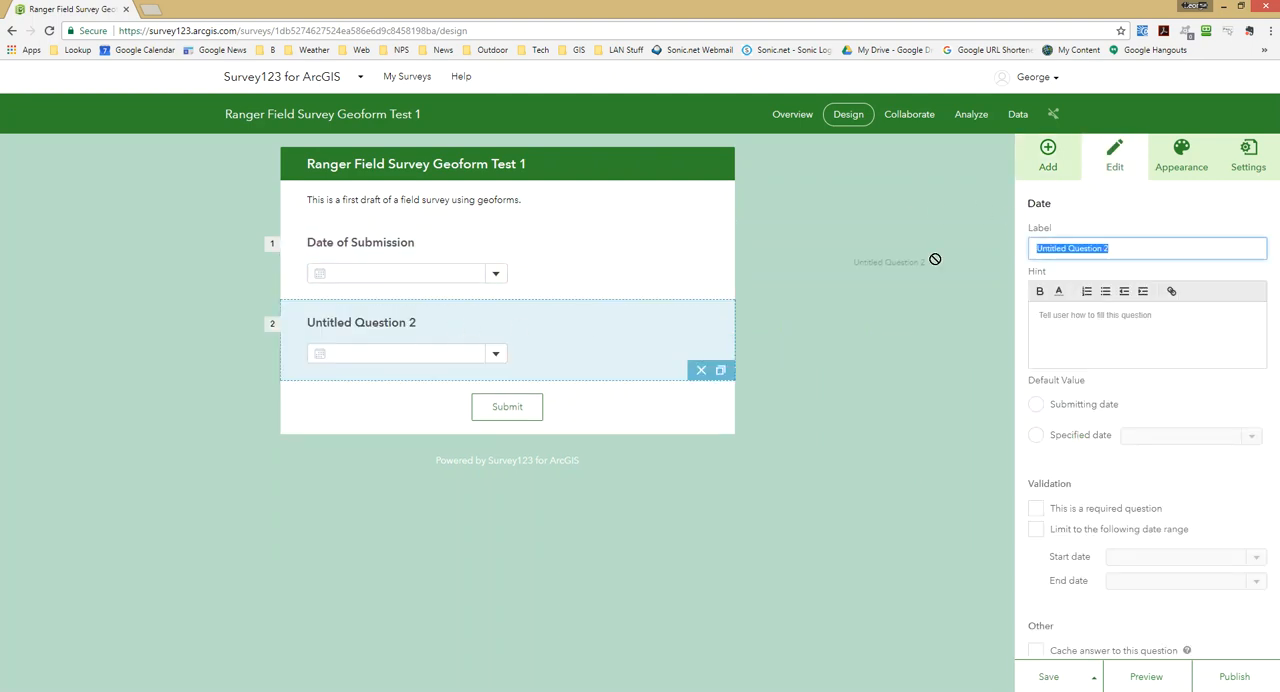
pyautogui.write('Date')
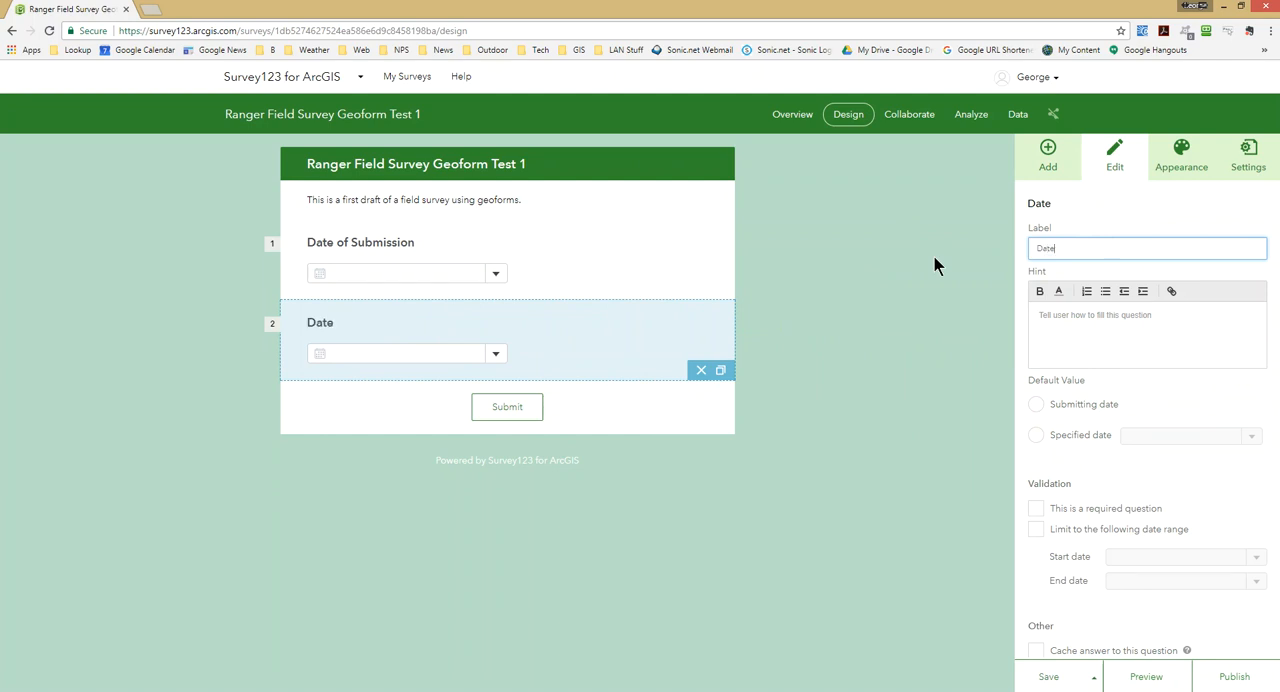
pyautogui.write(' of Observation')
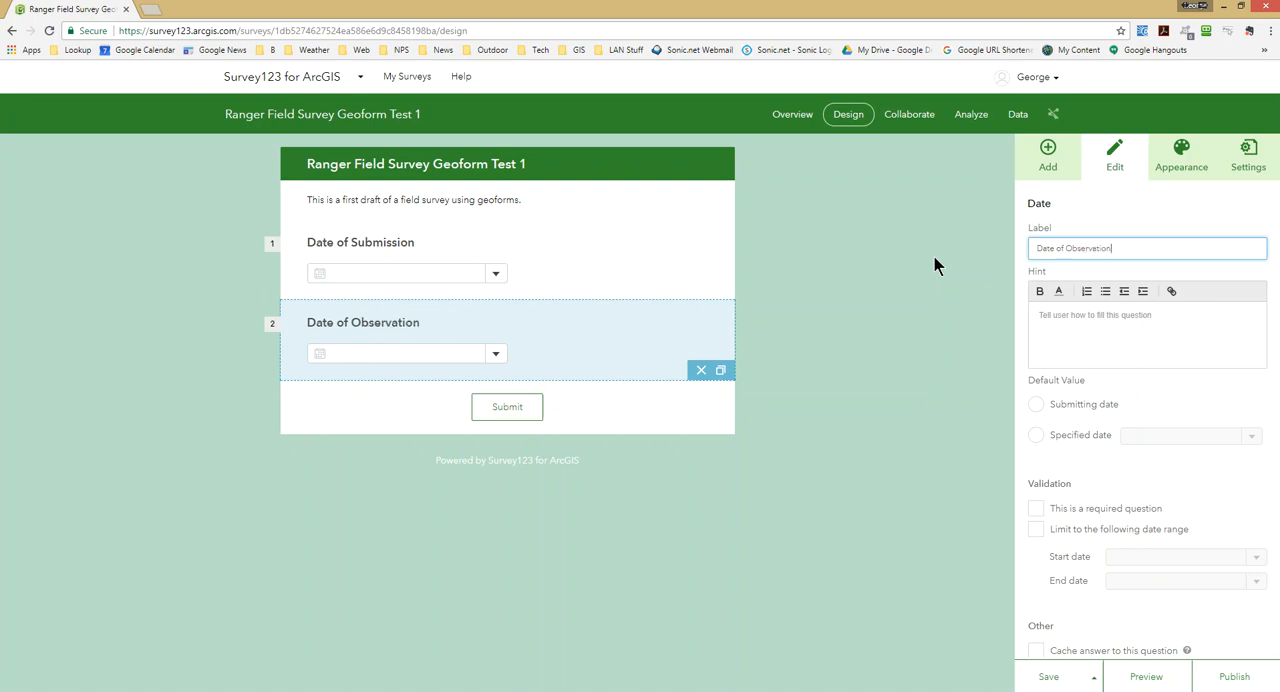
# Give the Date of Observation question the hint "Can add additional information in notes.".
pyautogui.click(1160, 324)
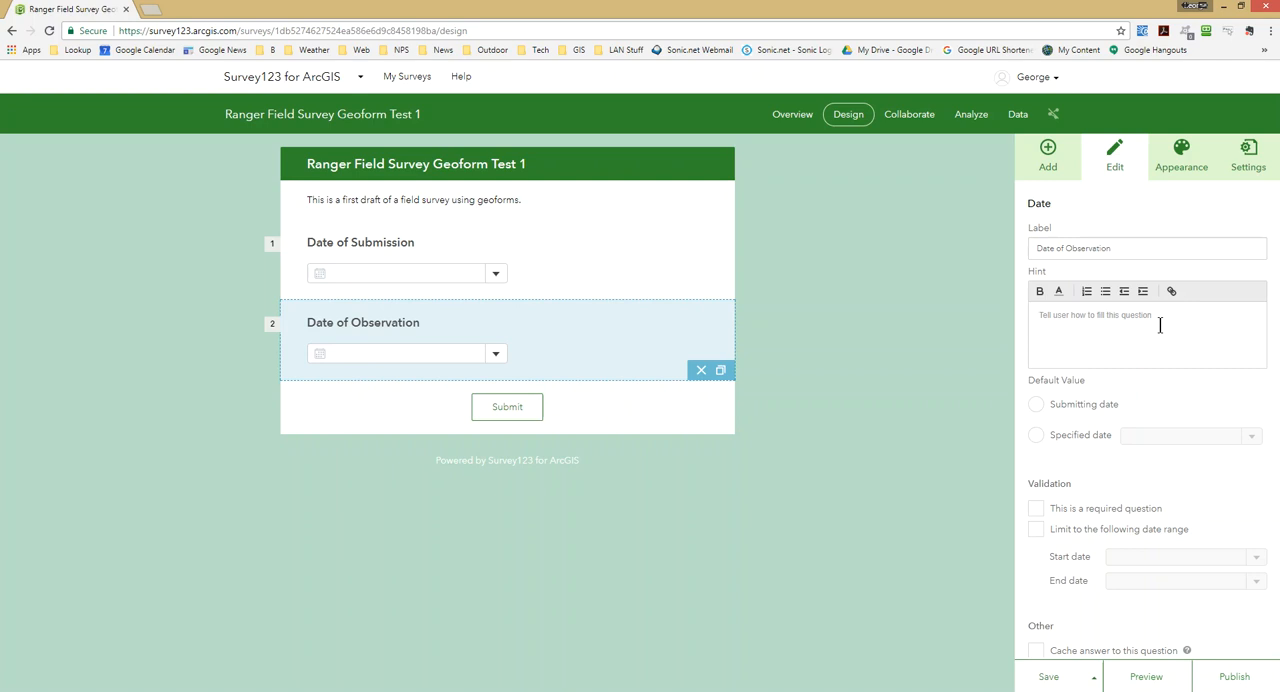
pyautogui.write('Can a')
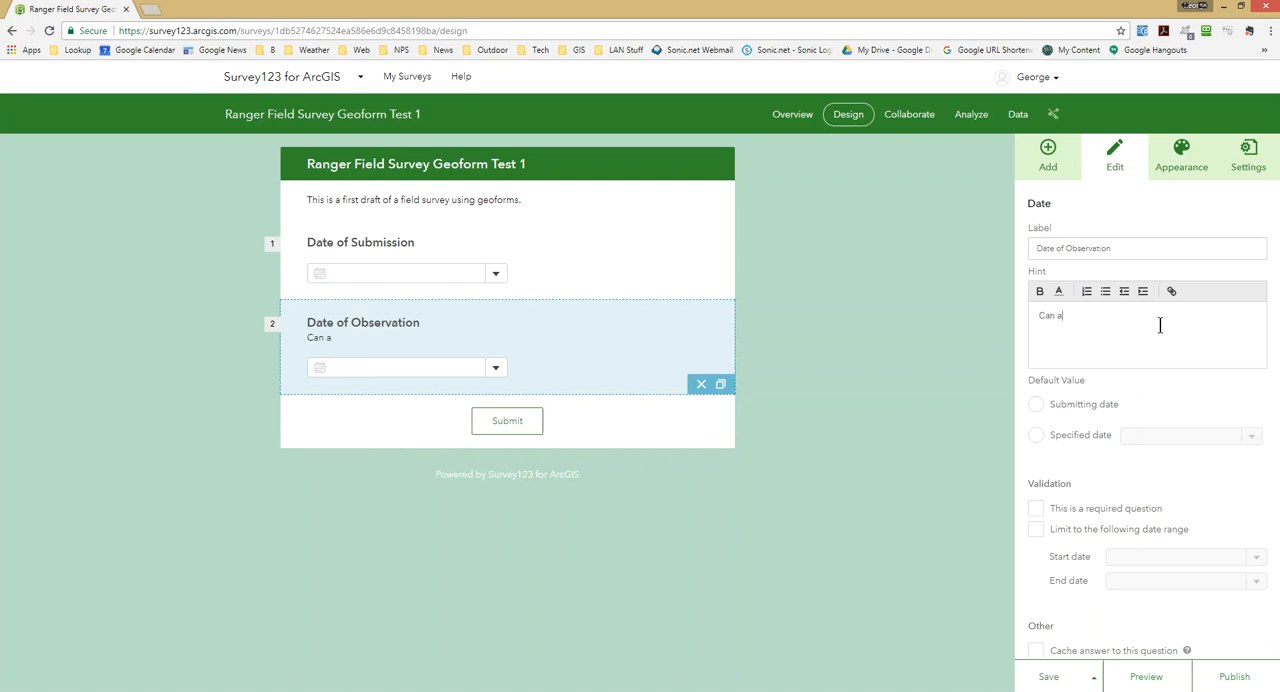
pyautogui.write('dd addition')
pyautogui.press('BackSpace')
pyautogui.write('nal informati')
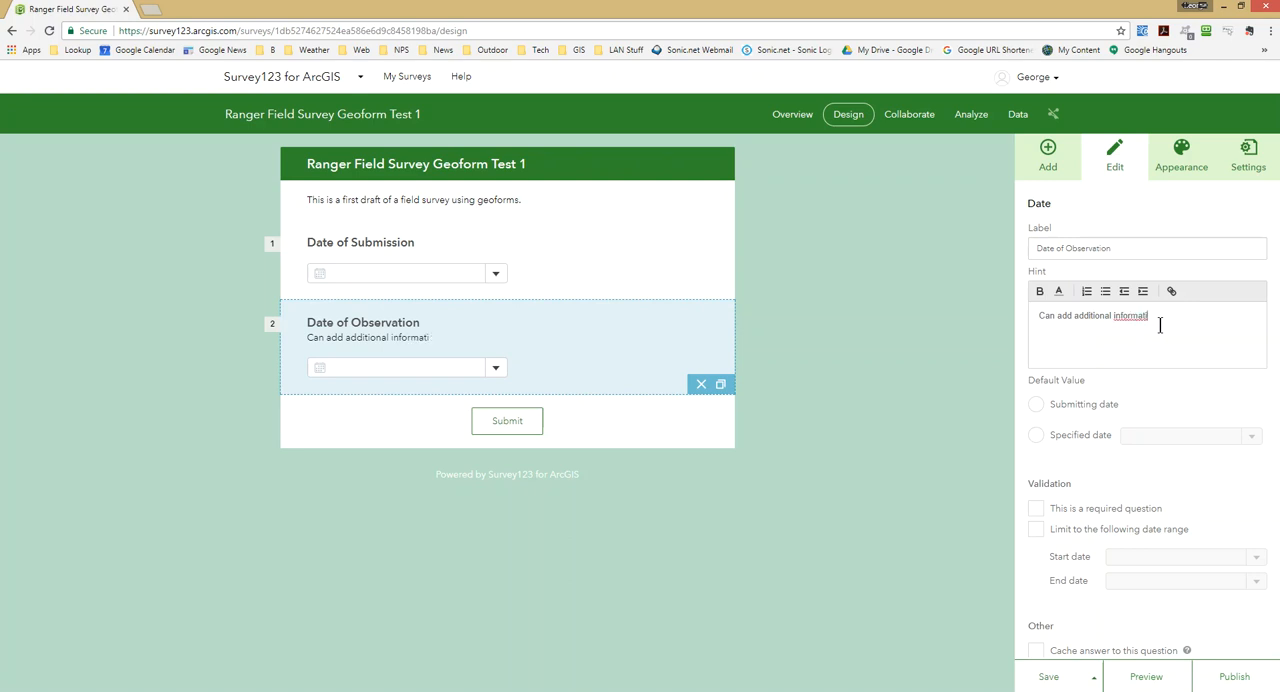
pyautogui.write('on in notes.')
# Add a singleline text question below Date of Observation and label it "General Description".
pyautogui.click(1047, 150)
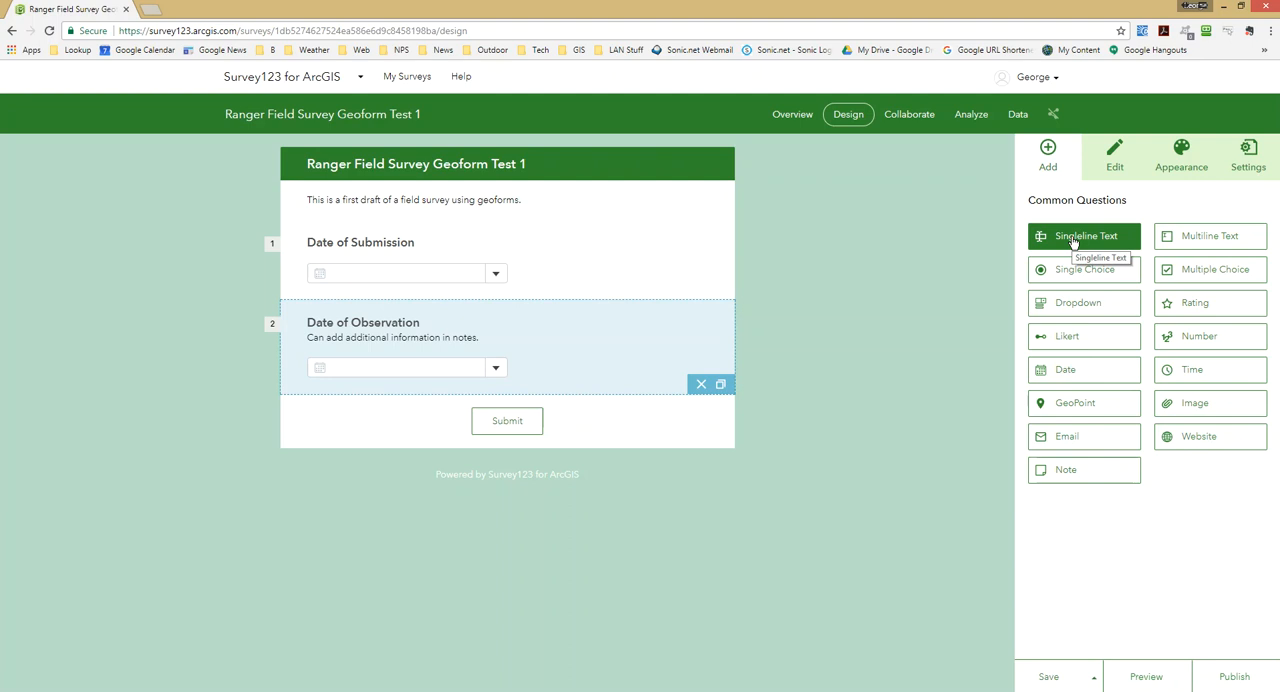
pyautogui.moveTo(1073, 242); pyautogui.dragTo(383, 423)
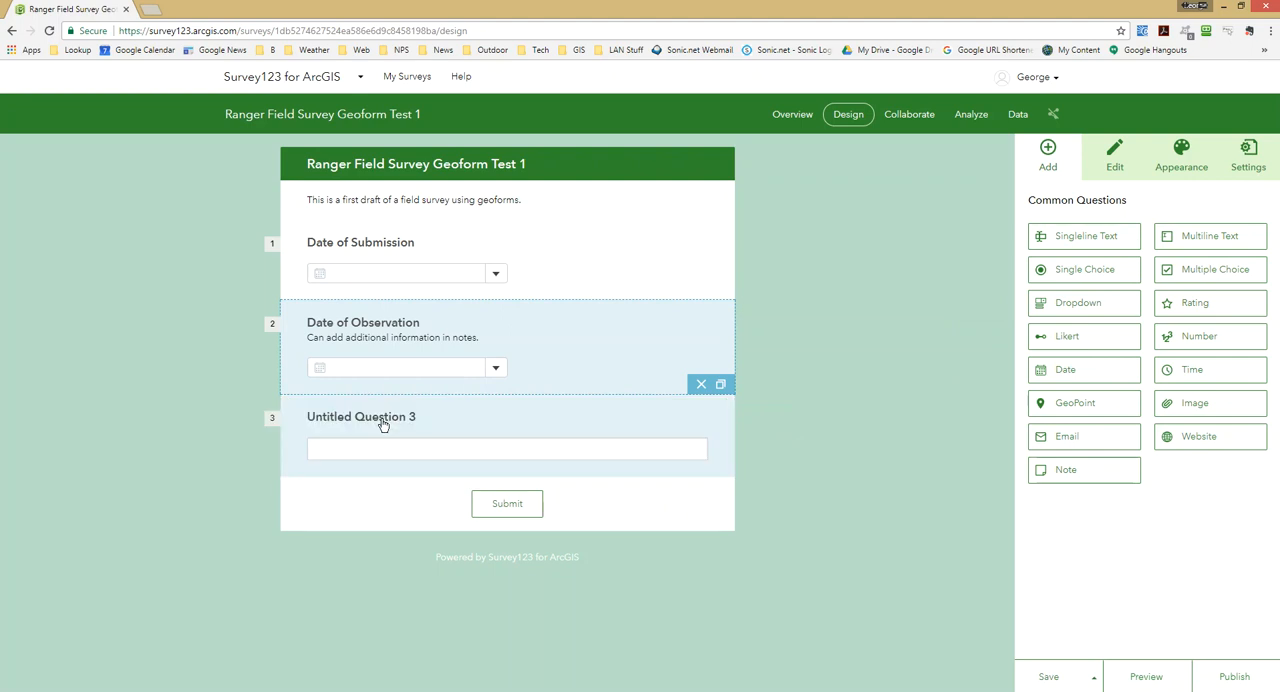
pyautogui.click(560, 417)
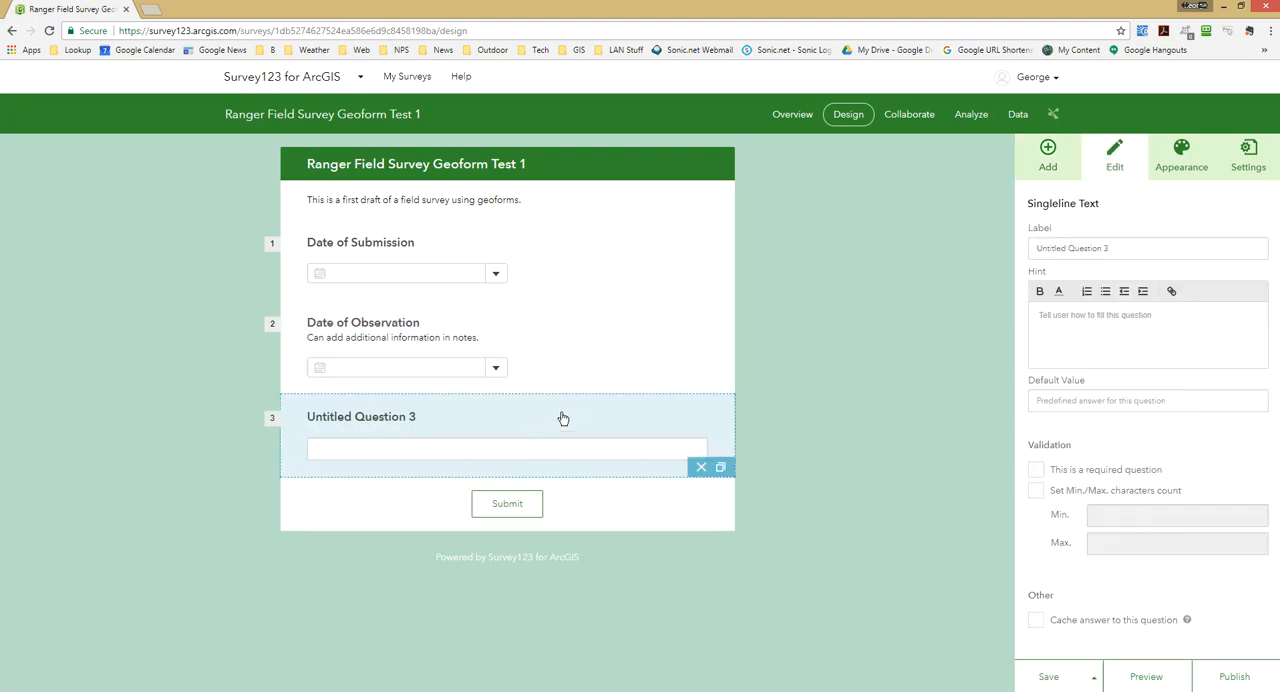
pyautogui.click(1092, 246)
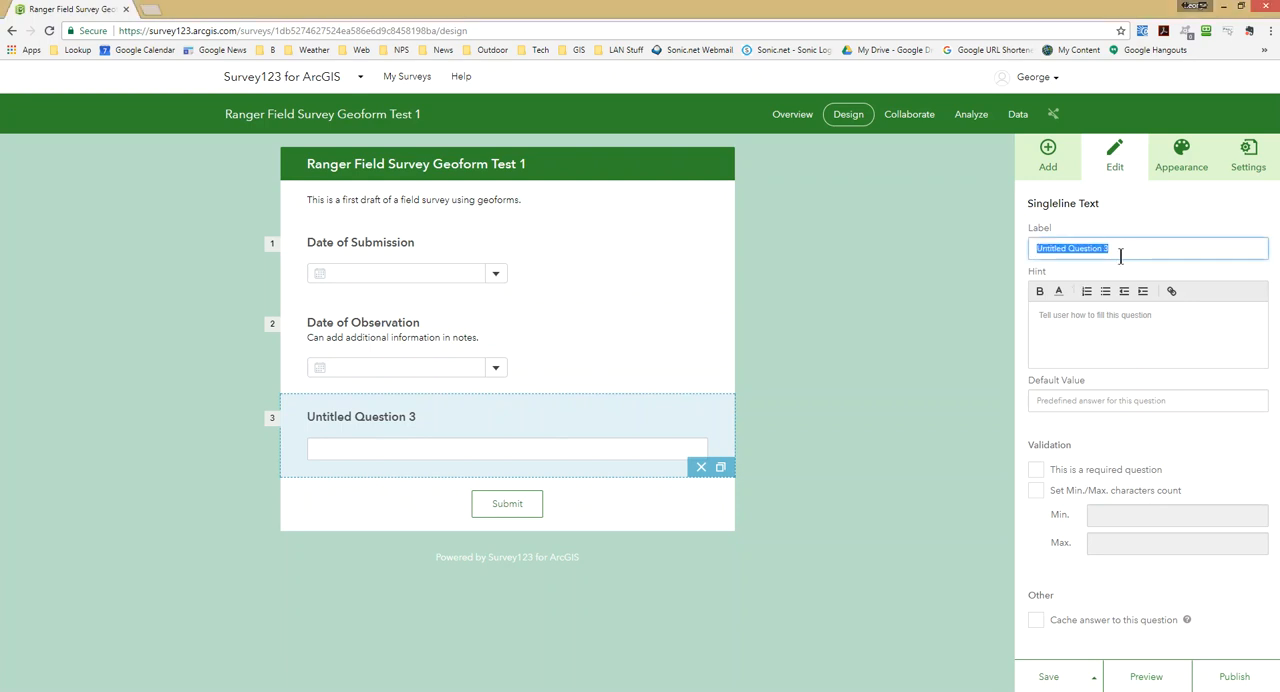
pyautogui.write('Gneral')
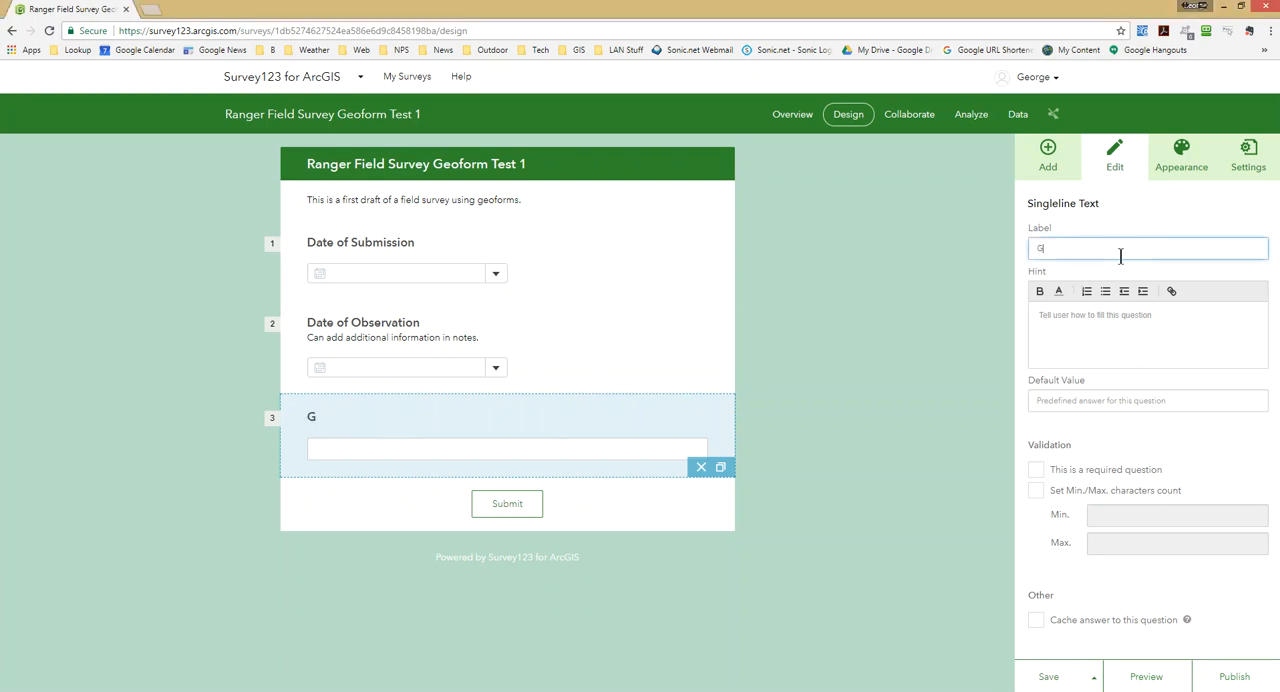
pyautogui.press('BackSpace')
pyautogui.press('BackSpace')
pyautogui.press('BackSpace')
pyautogui.press('BackSpace')
pyautogui.press('BackSpace')
pyautogui.press('BackSpace')
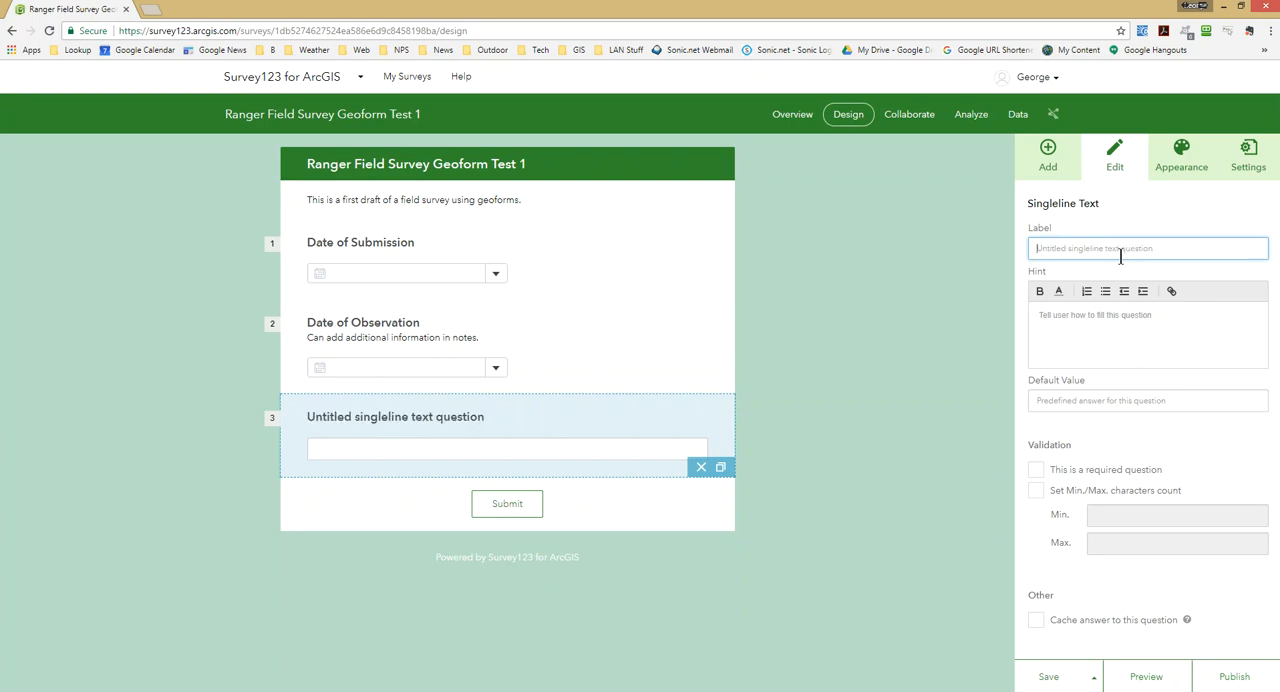
pyautogui.write('G')
pyautogui.write('era')
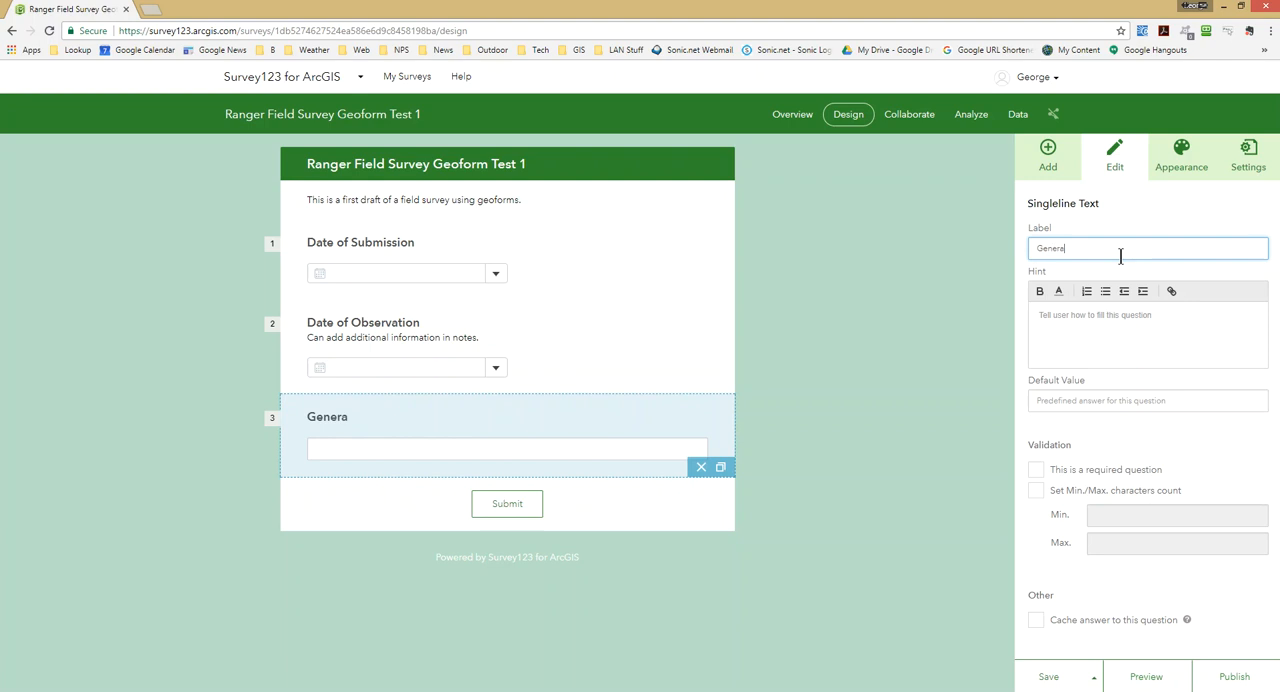
pyautogui.write('l Subject')
pyautogui.press('BackSpace')
pyautogui.press('BackSpace')
pyautogui.press('BackSpace')
pyautogui.press('BackSpace')
pyautogui.press('BackSpace')
pyautogui.press('BackSpace')
pyautogui.press('BackSpace')
pyautogui.press('BackSpace')
pyautogui.write('Description')
# Give the General Description question the hint "Short sentence describing observation.".
pyautogui.click(1084, 327)
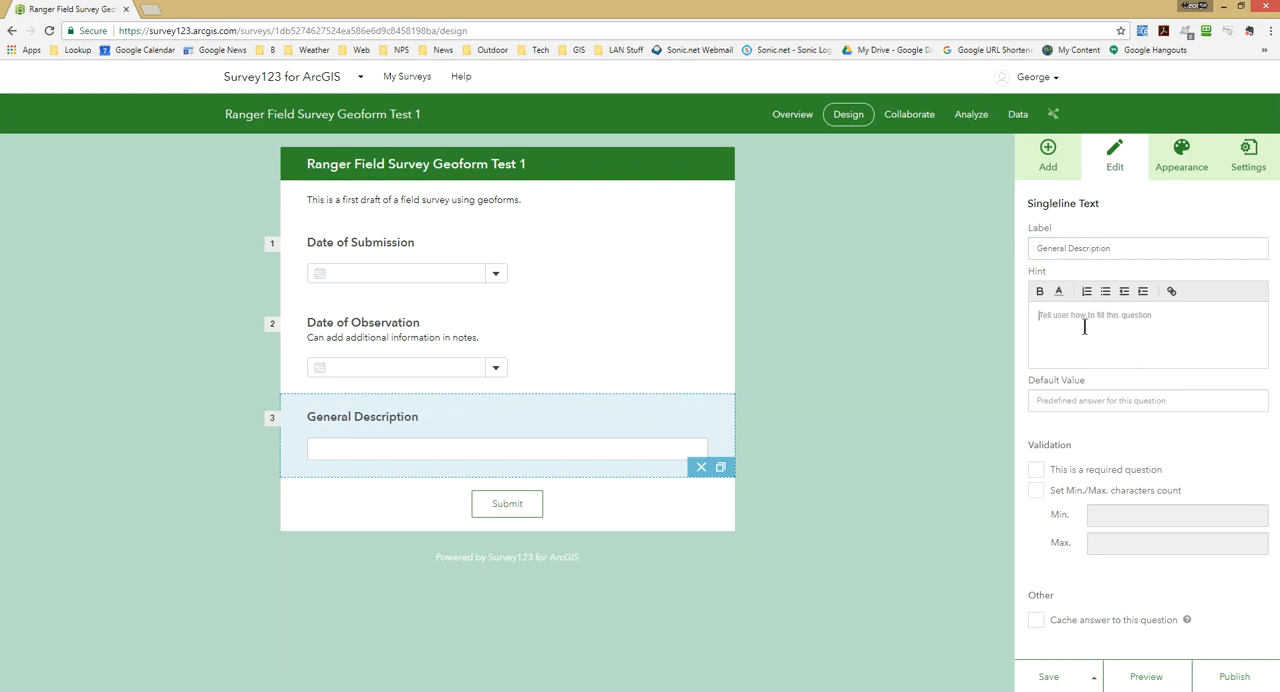
pyautogui.write('Short se')
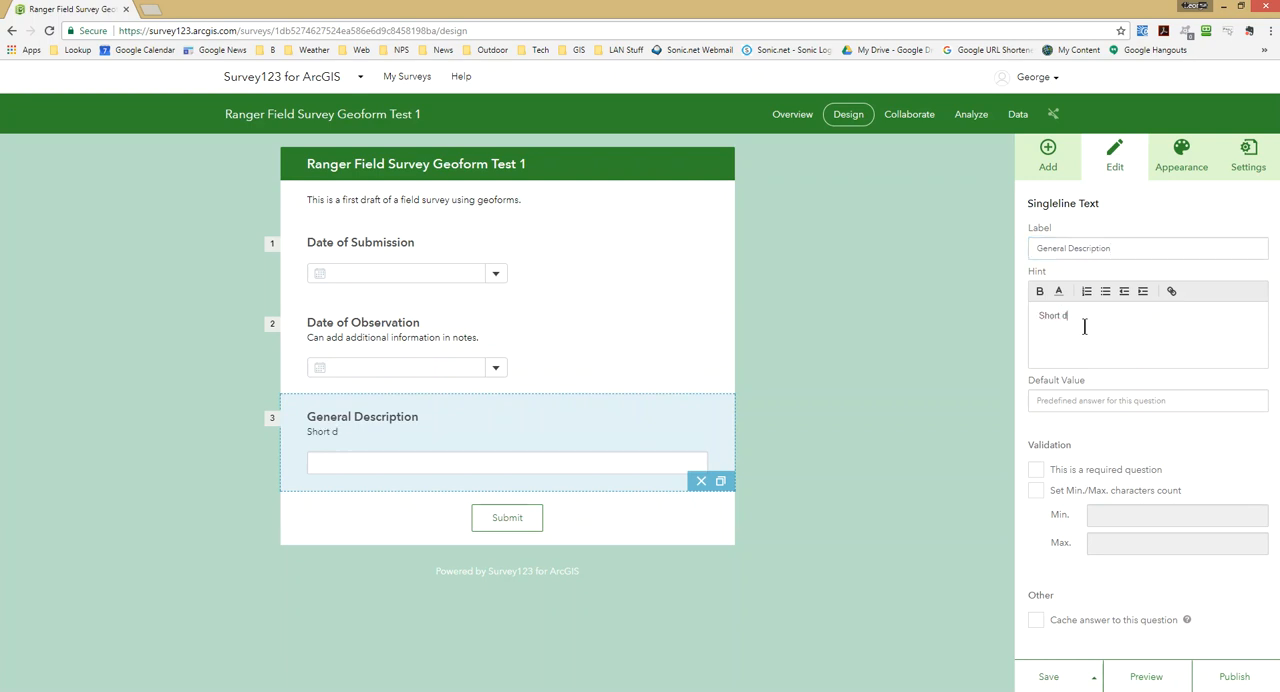
pyautogui.write('ntence describing observation.')
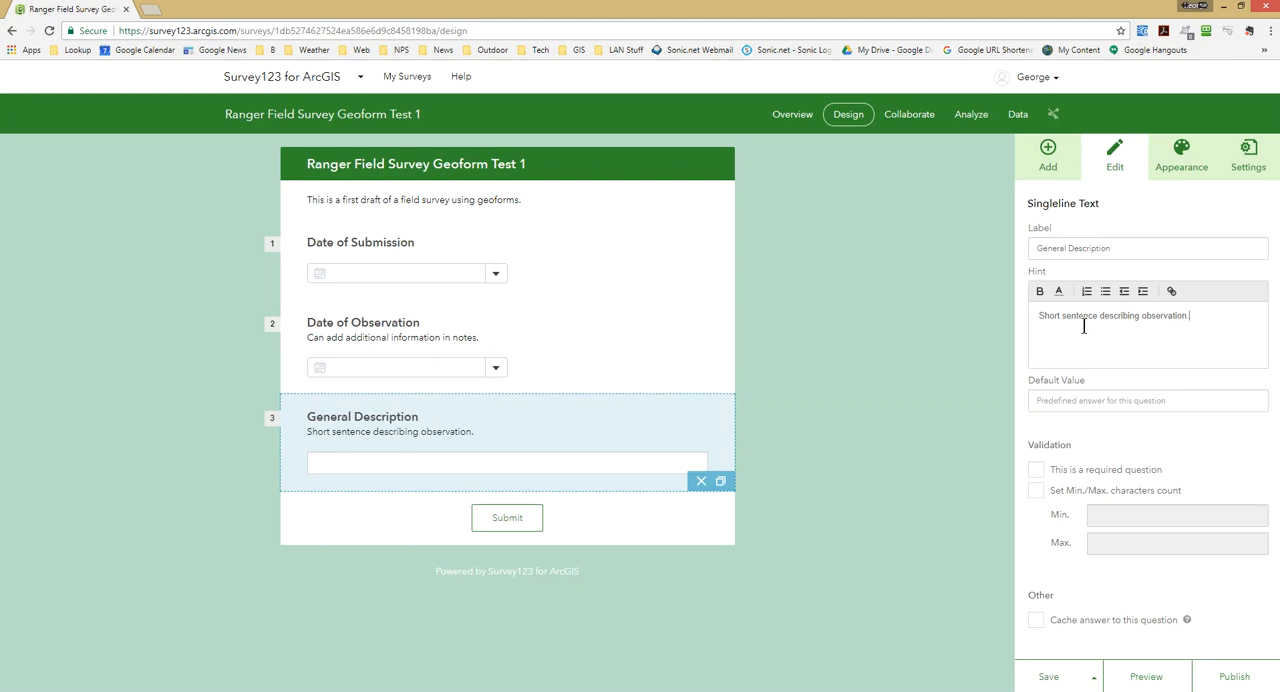
# Add a dropdown question between Date of Observation and General Description and label it "Observation Type".
pyautogui.click(1047, 158)
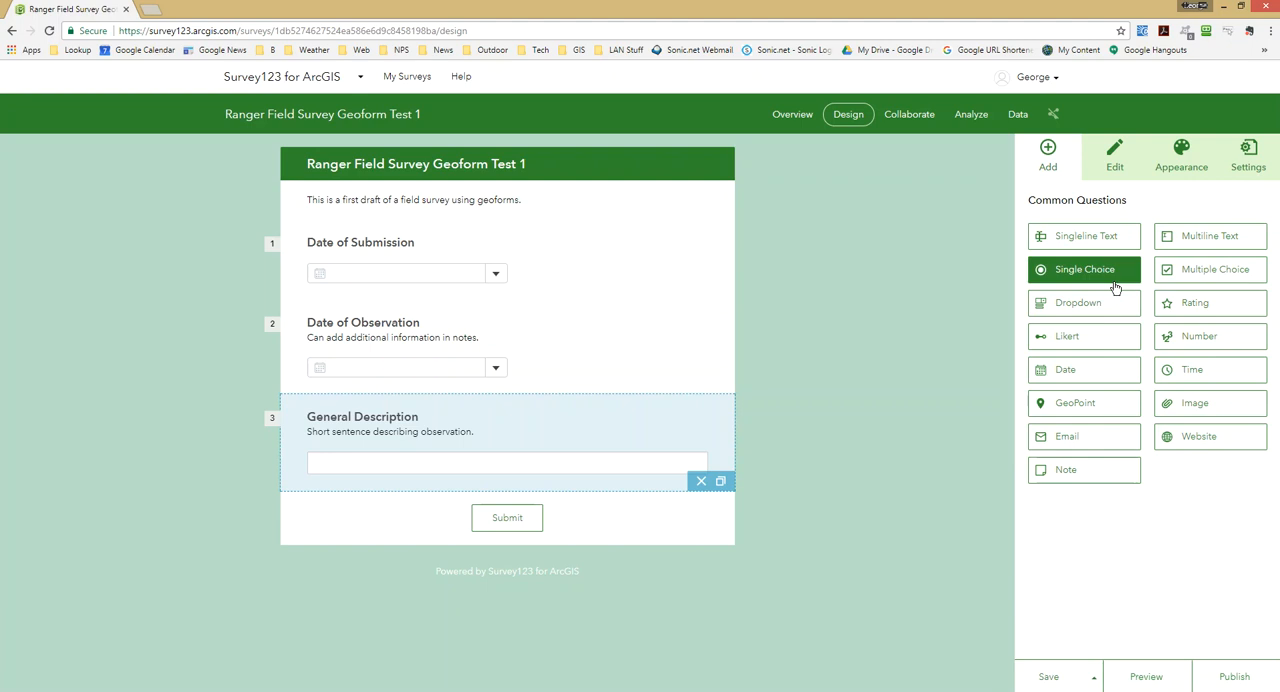
pyautogui.moveTo(1093, 311); pyautogui.dragTo(414, 408)
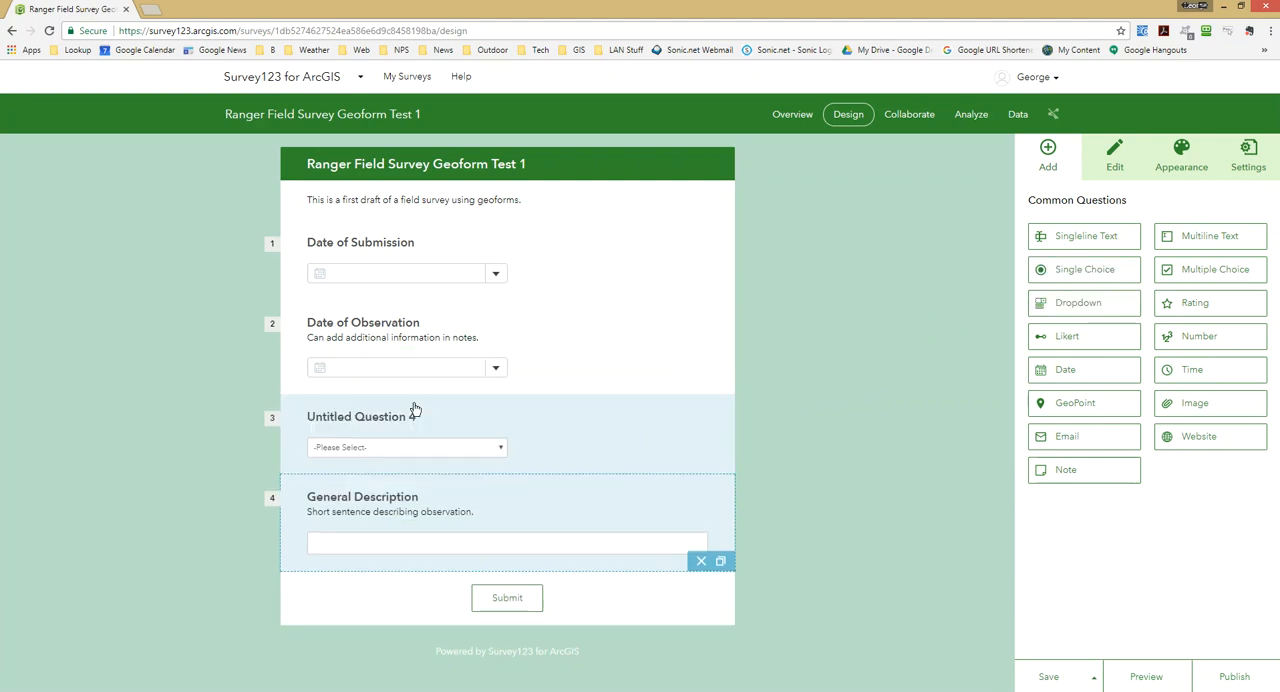
pyautogui.click(531, 450)
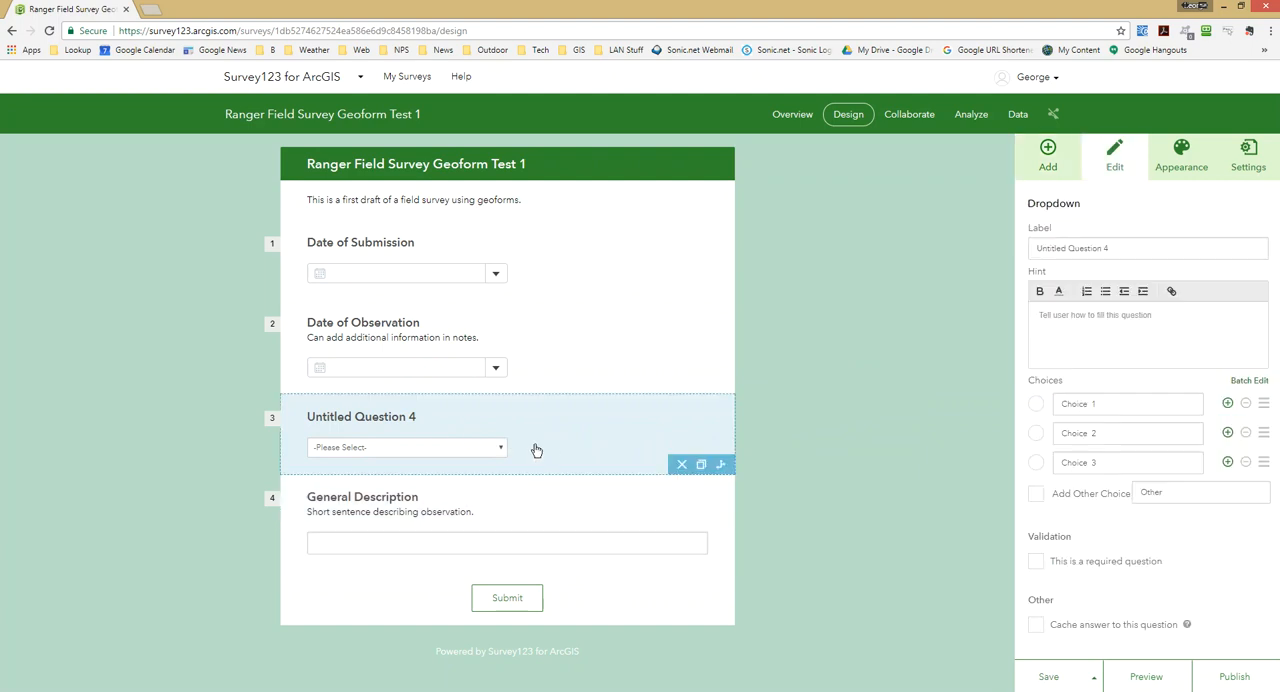
pyautogui.click(1127, 250)
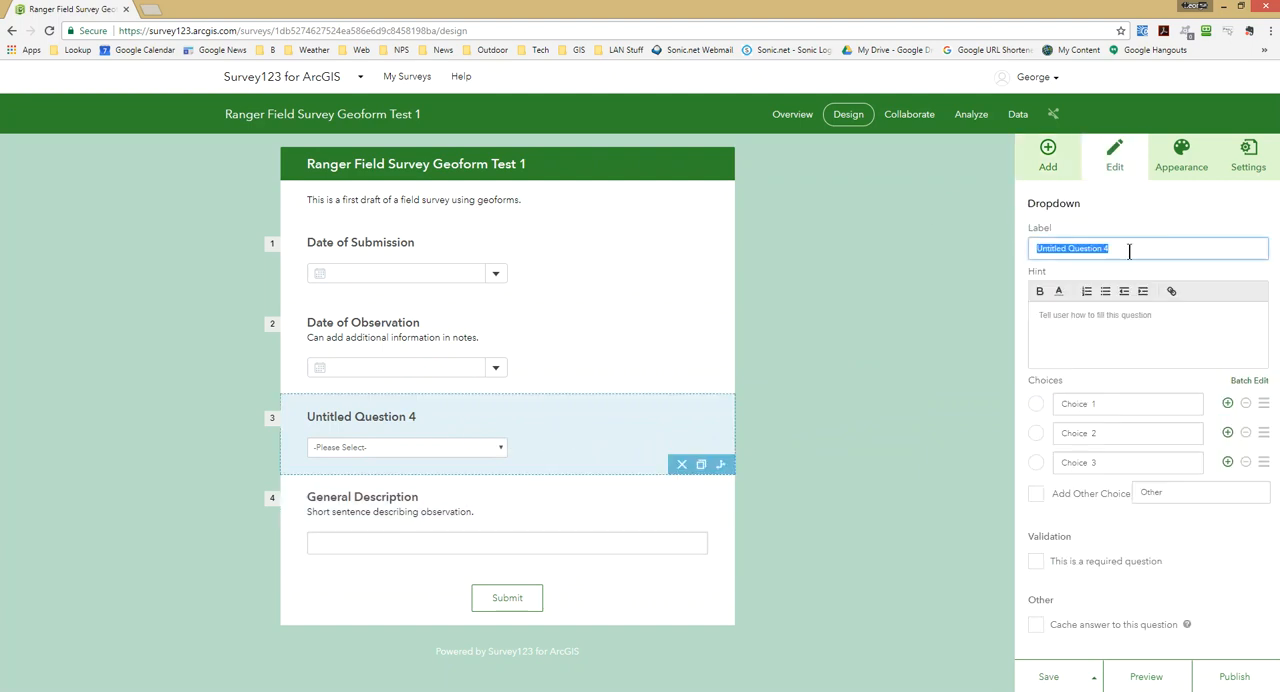
pyautogui.write('Obse')
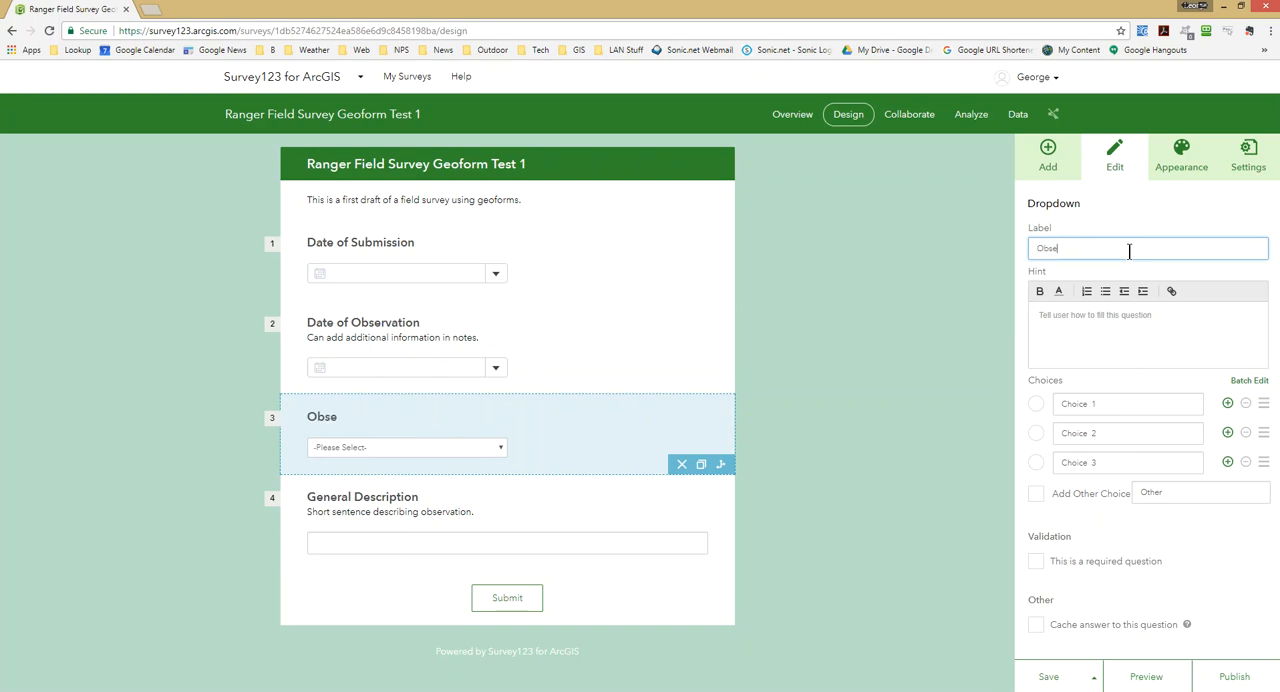
pyautogui.write('rvation Type')
# Set the first choice of the Observation Type dropdown to "Law Enforcement".
pyautogui.click(1114, 405)
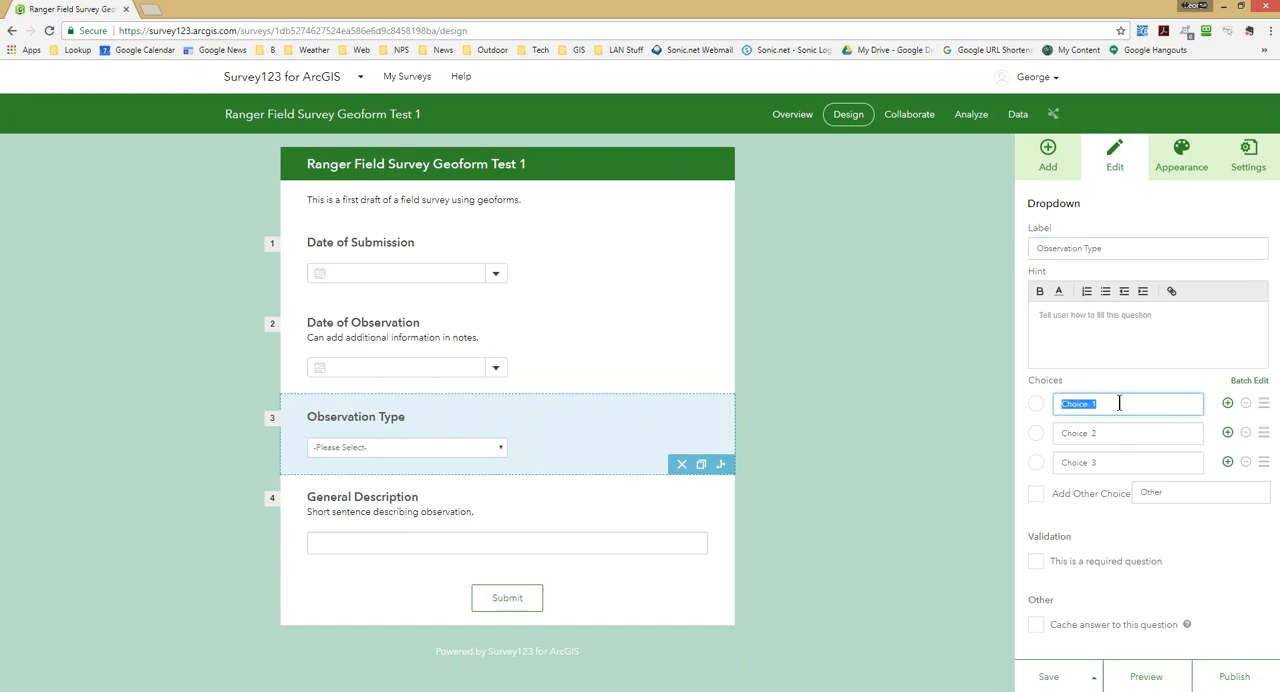
pyautogui.write('Law Enf')
pyautogui.press('BackSpace')
pyautogui.write('forcement')
# Set the second choice of the Observation Type dropdown to "Resource Damage", correcting the spelling of the first word.
pyautogui.click(1121, 433)
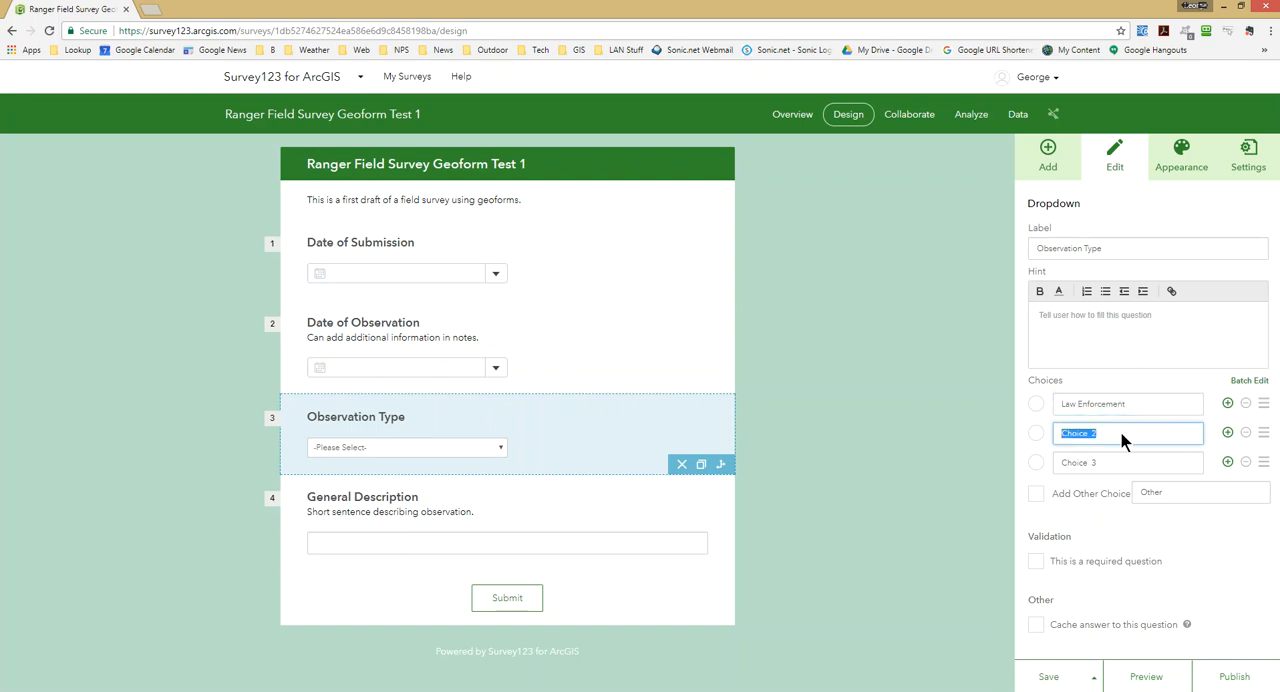
pyautogui.write('Rescoure Damage')
pyautogui.rightClick(1088, 433)
pyautogui.click(1103, 446)
pyautogui.click(1112, 462)
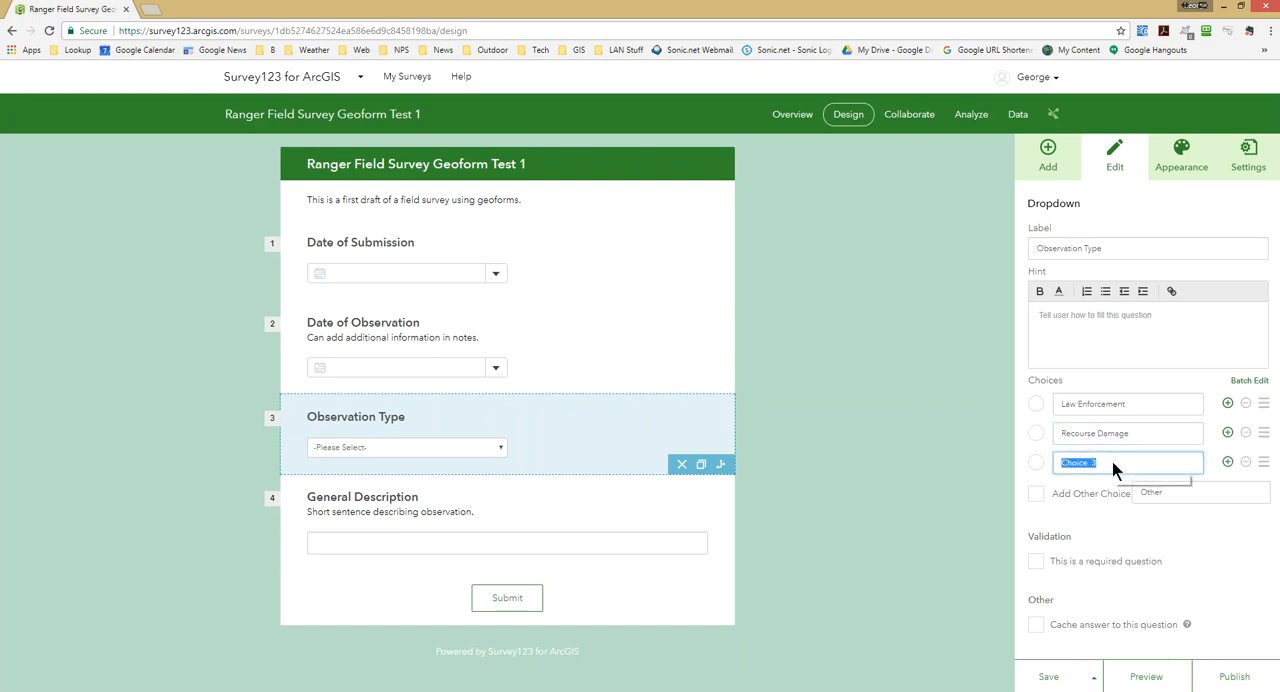
pyautogui.click(1098, 436)
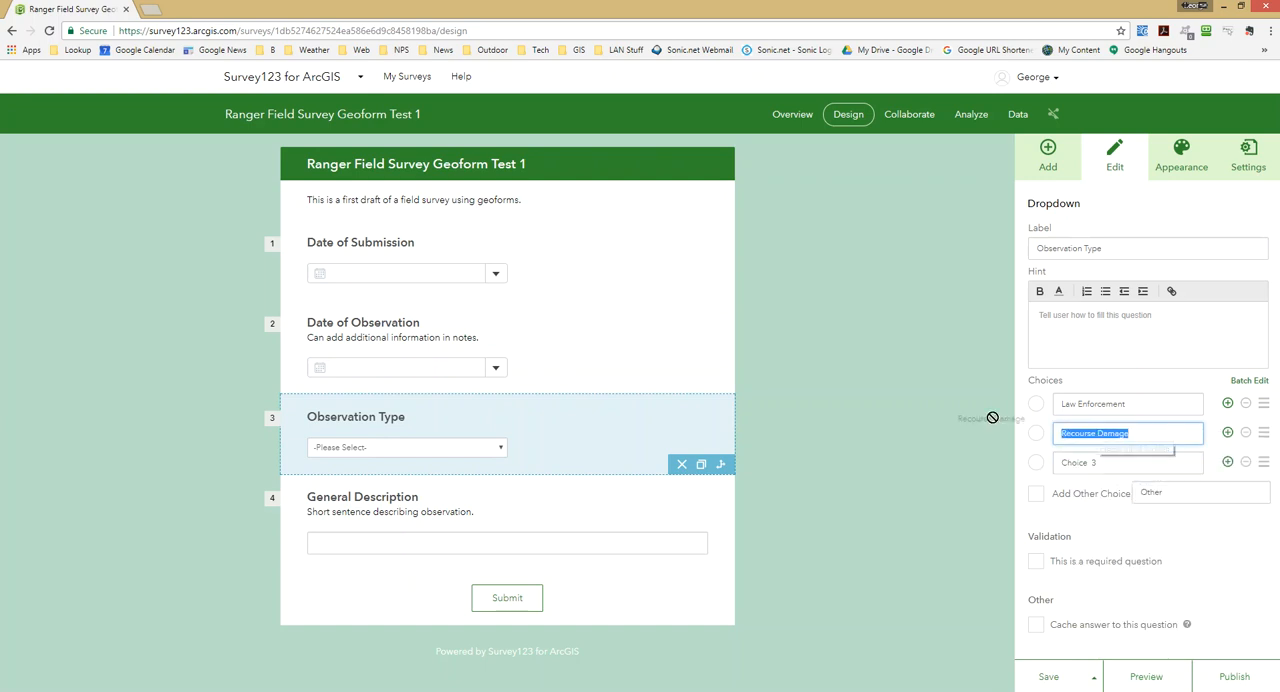
pyautogui.write('Res')
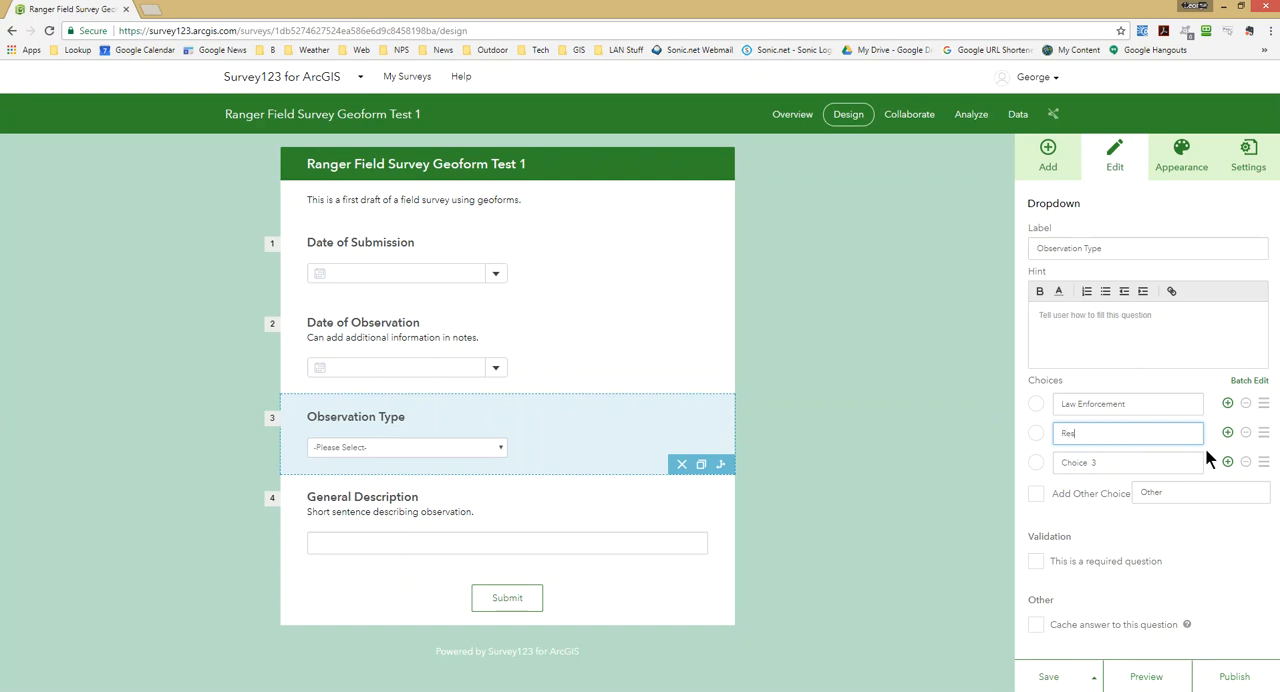
pyautogui.write('ource Damage')
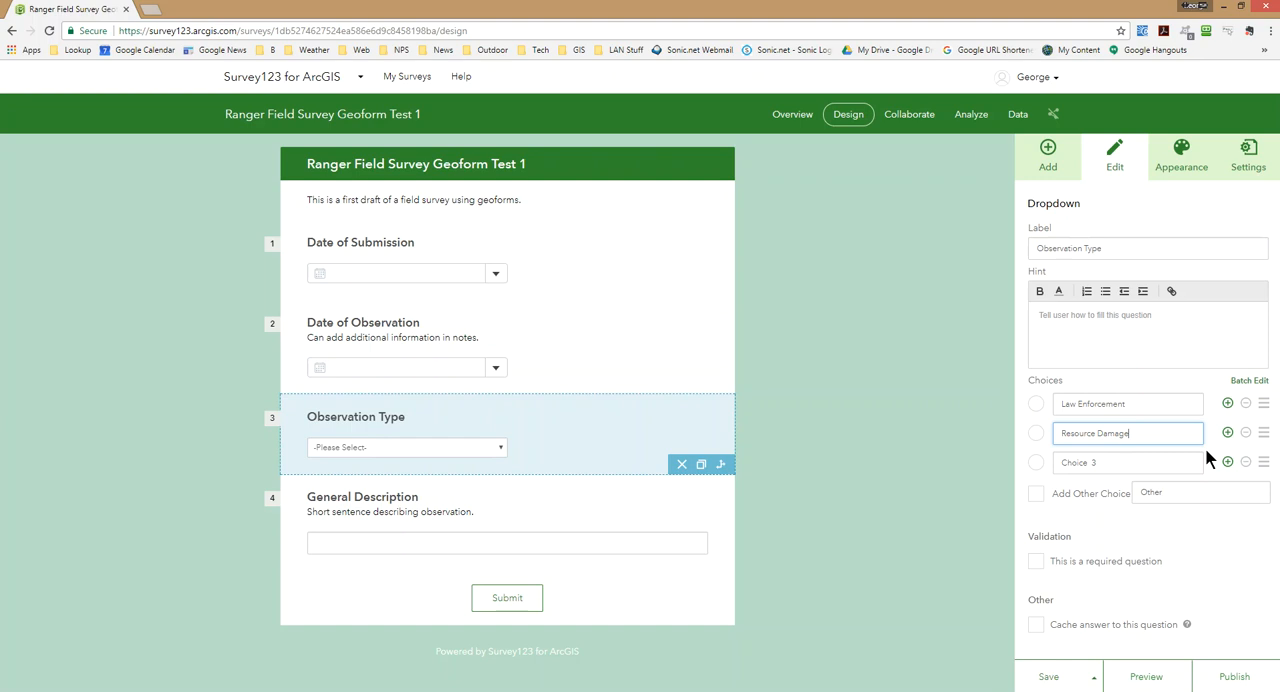
# Set the third choice of the Observation Type dropdown to "Natural History Obs.".
pyautogui.click(1130, 465)
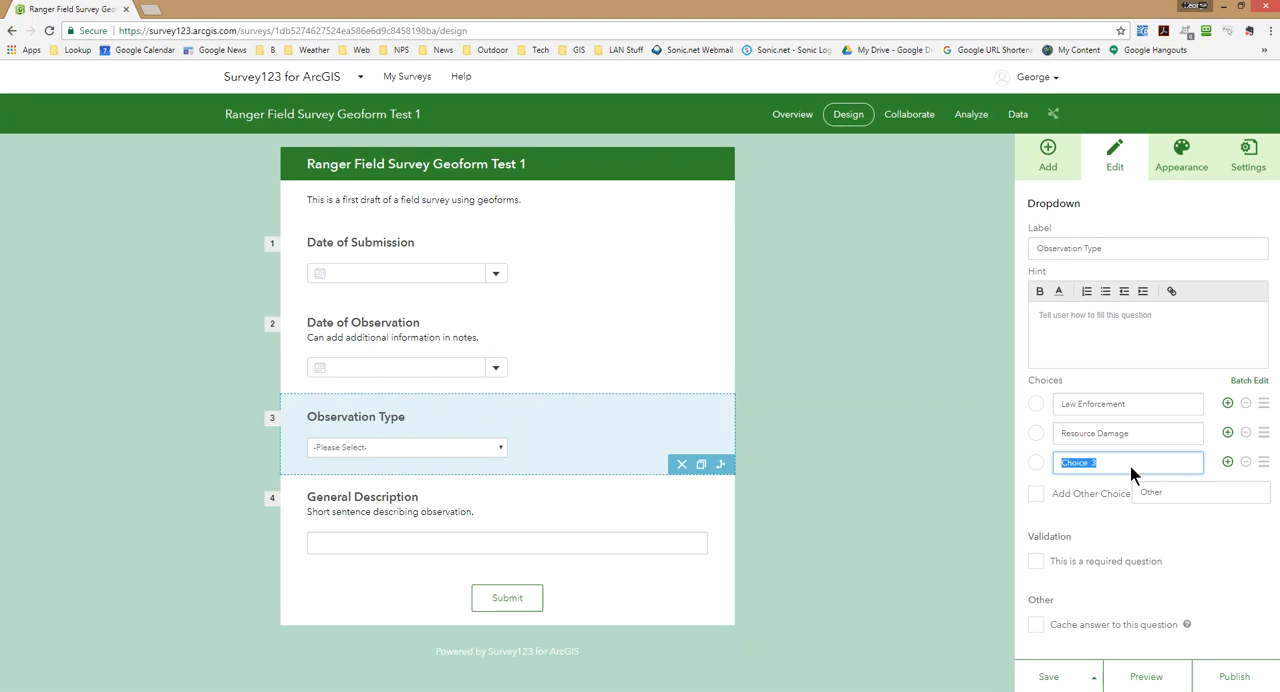
pyautogui.write('Natural His')
pyautogui.write('tory')
pyautogui.write(' Qu')
pyautogui.write('b')
pyautogui.write('s.')
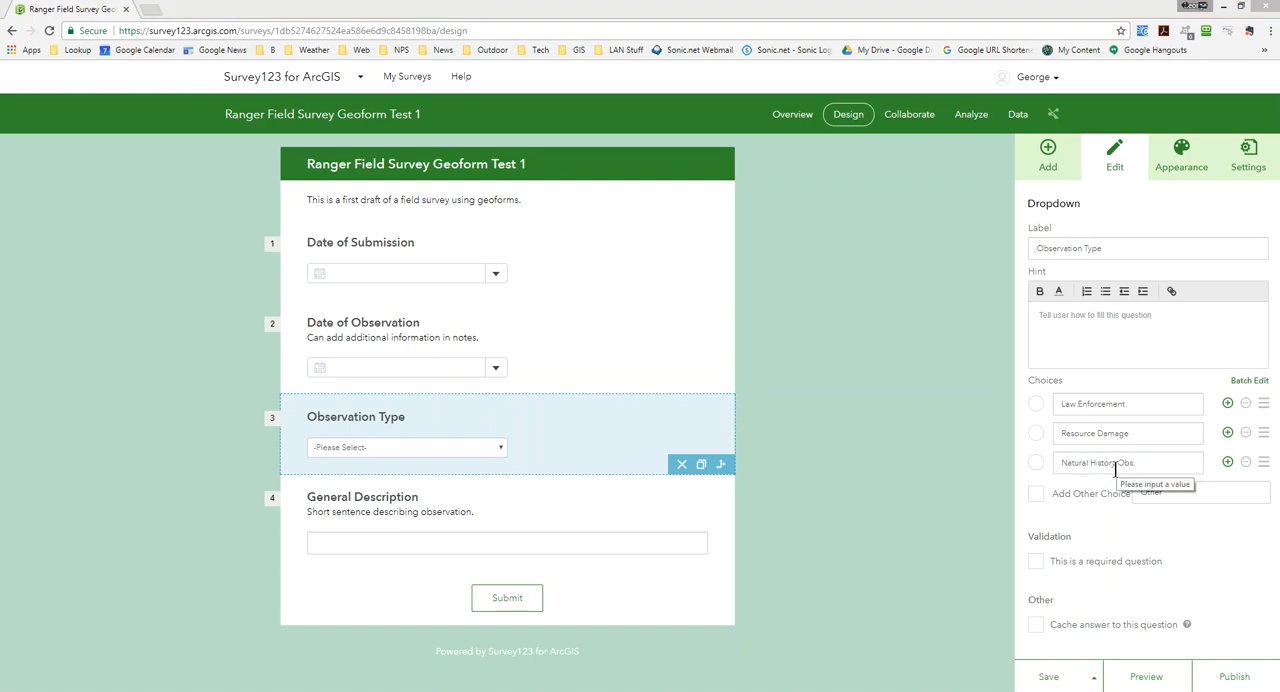
# Enable the additional other choice for the Observation Type question and label it "Other".
pyautogui.click(1037, 495)
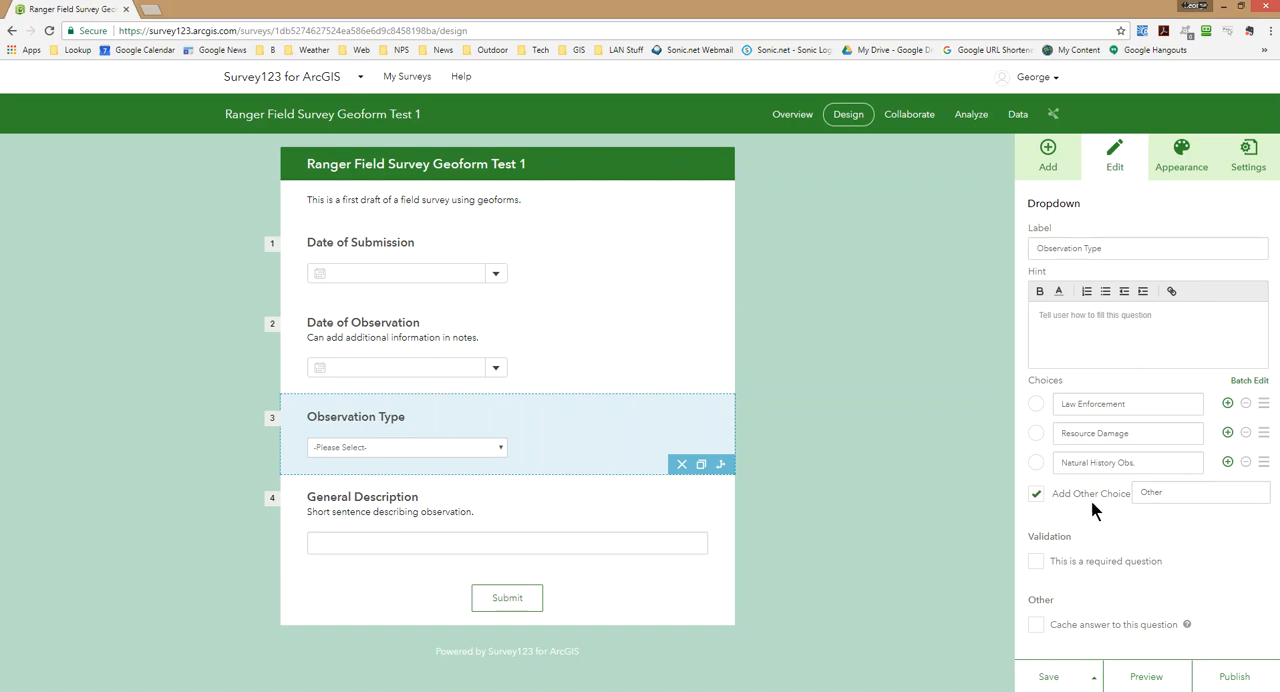
pyautogui.doubleClick(1202, 490)
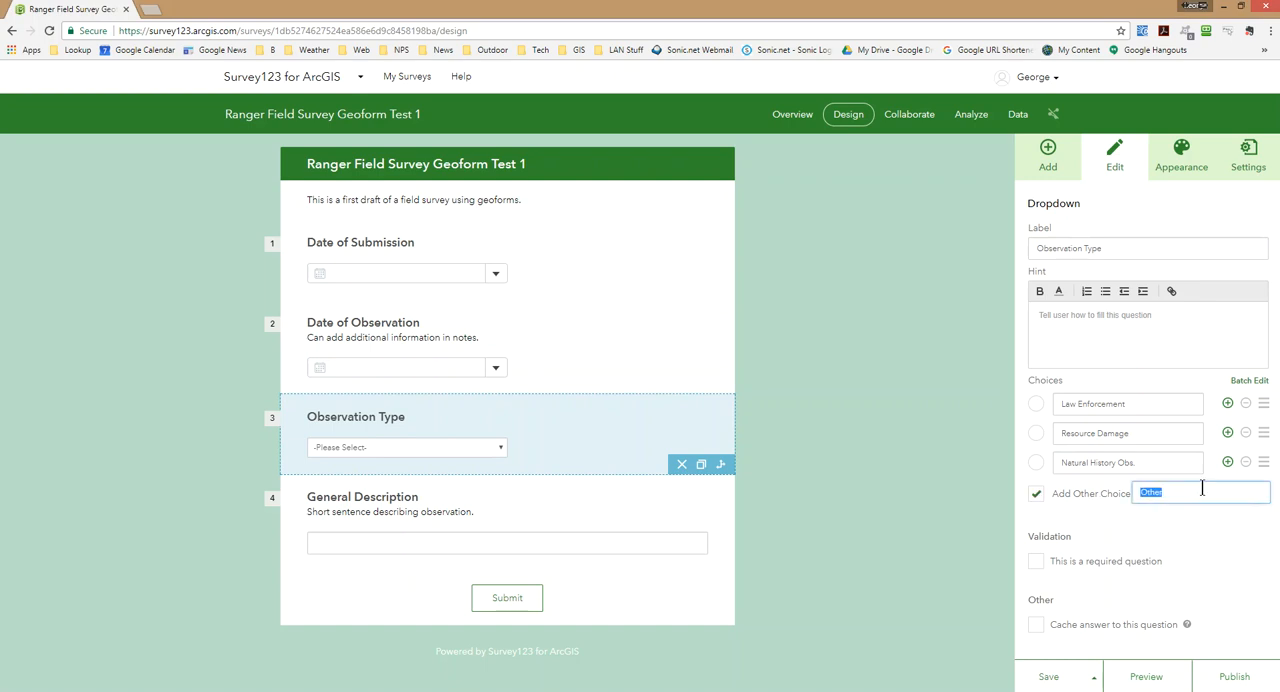
pyautogui.write('Other')
# Add a multiline text question below General Description and label it "Notes".
pyautogui.click(1042, 150)
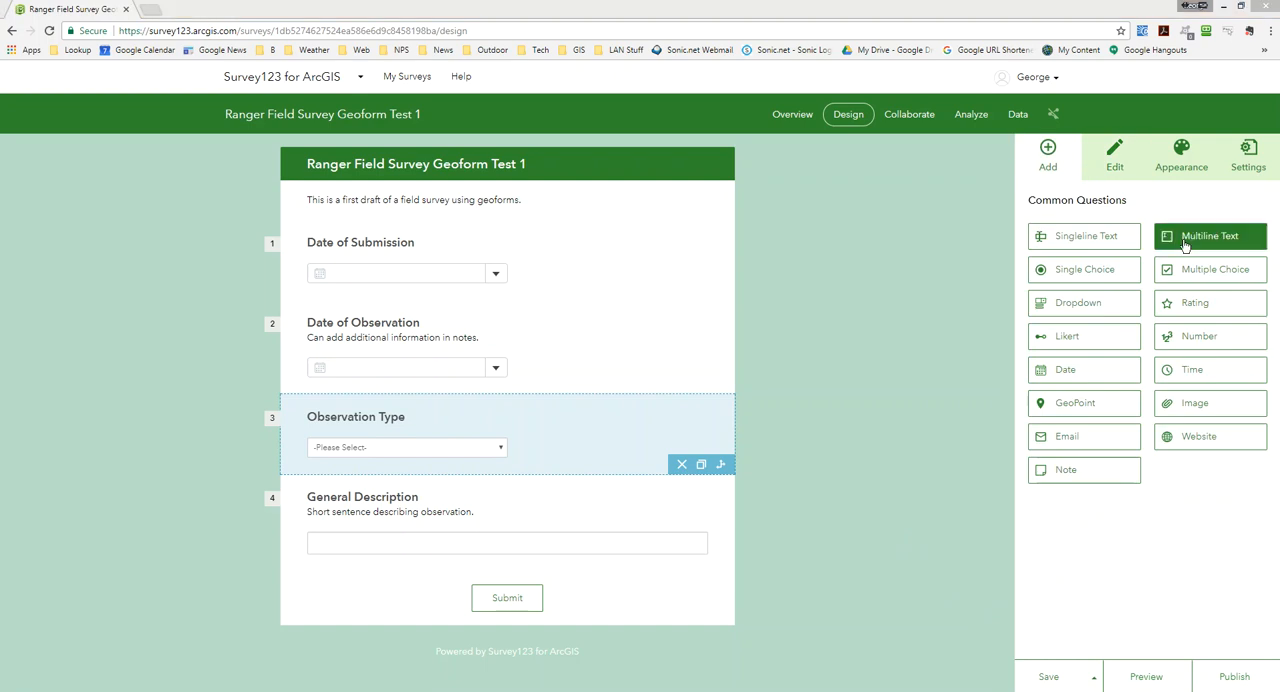
pyautogui.moveTo(1160, 250); pyautogui.dragTo(590, 630)
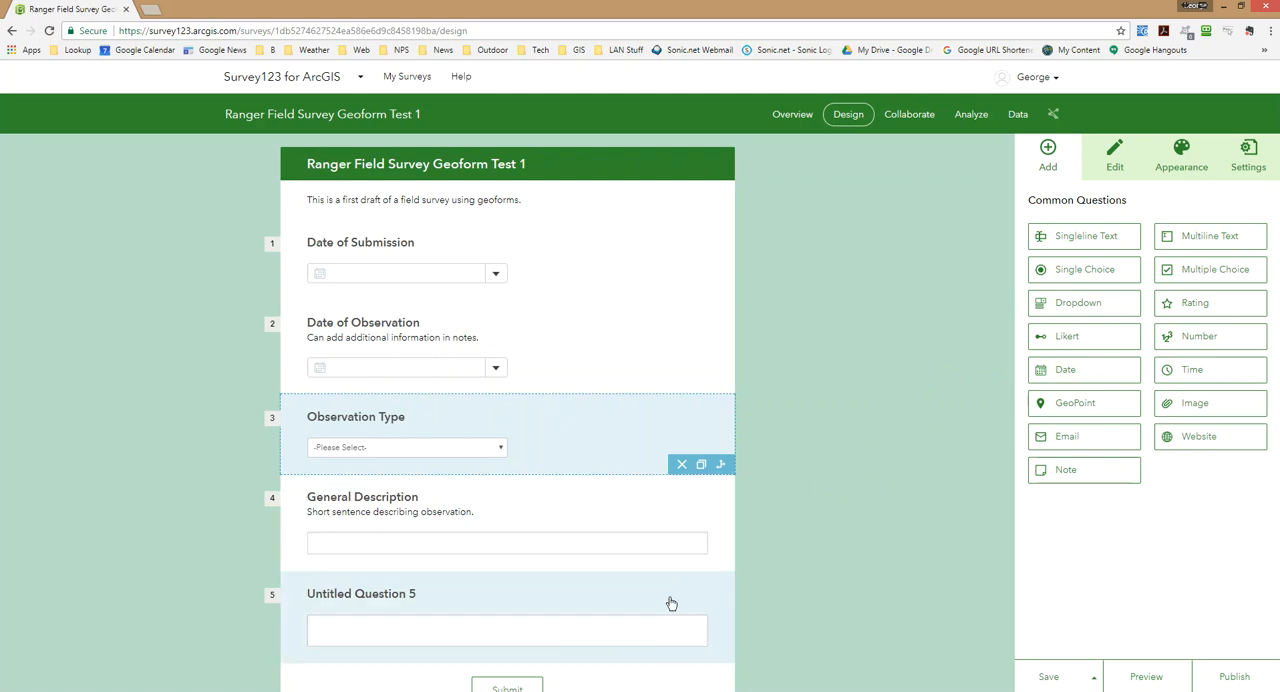
pyautogui.click(674, 645)
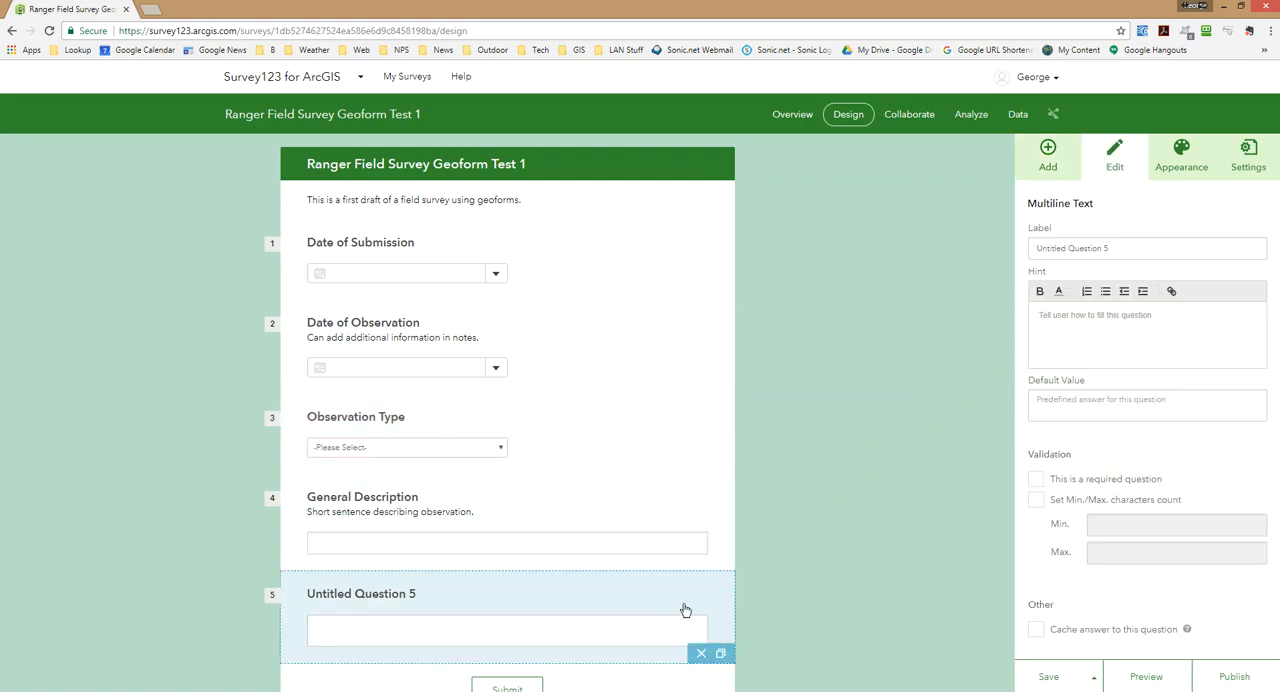
pyautogui.click(1130, 255)
pyautogui.write('Notes')
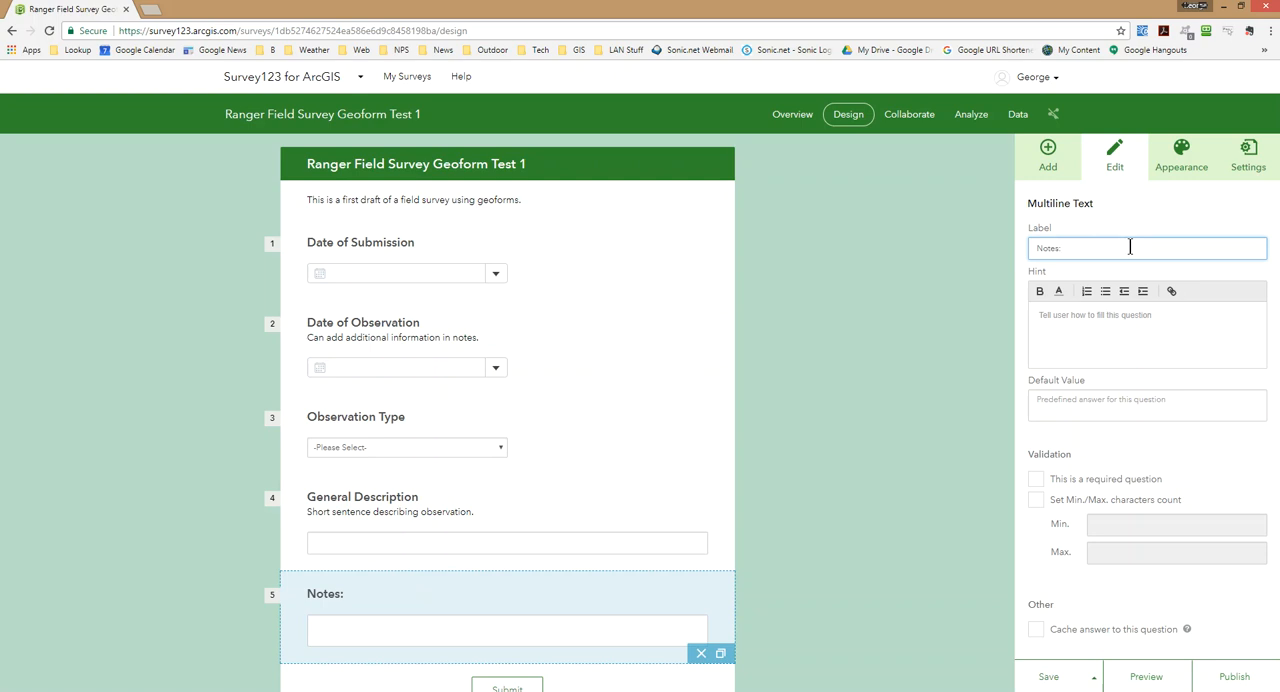
# Give the Notes question the hint "Longer description of observation.".
pyautogui.click(1079, 316)
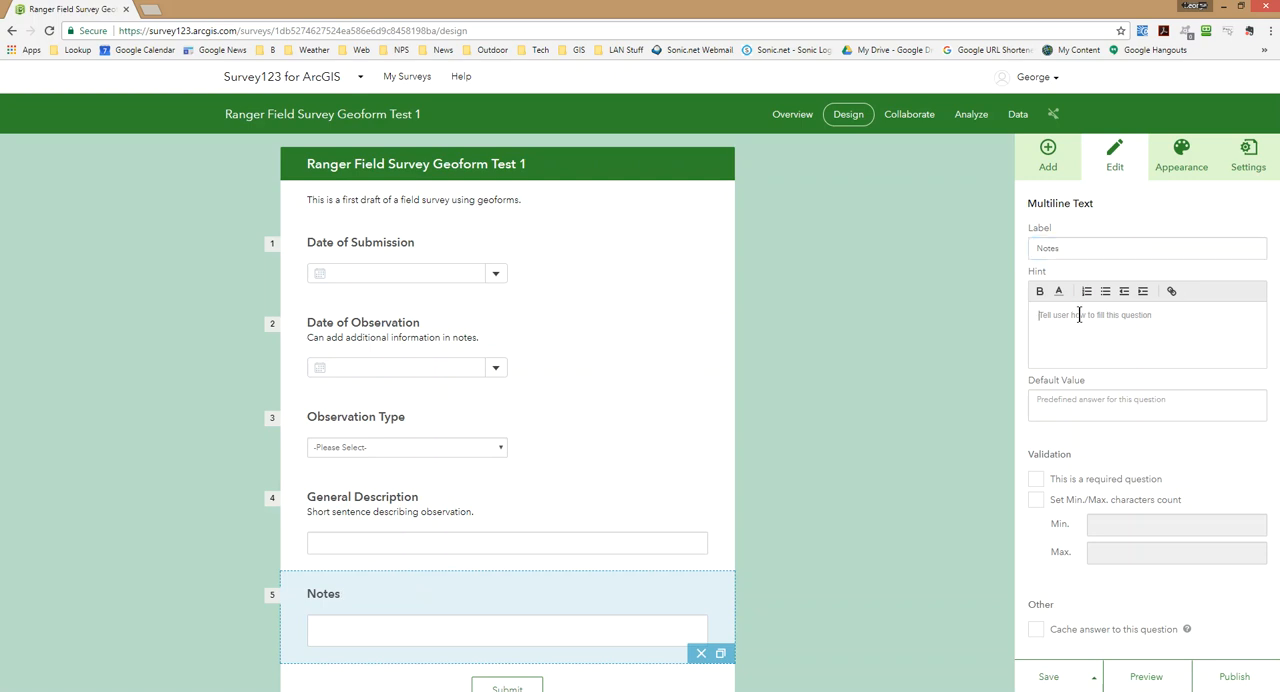
pyautogui.write('Longer description')
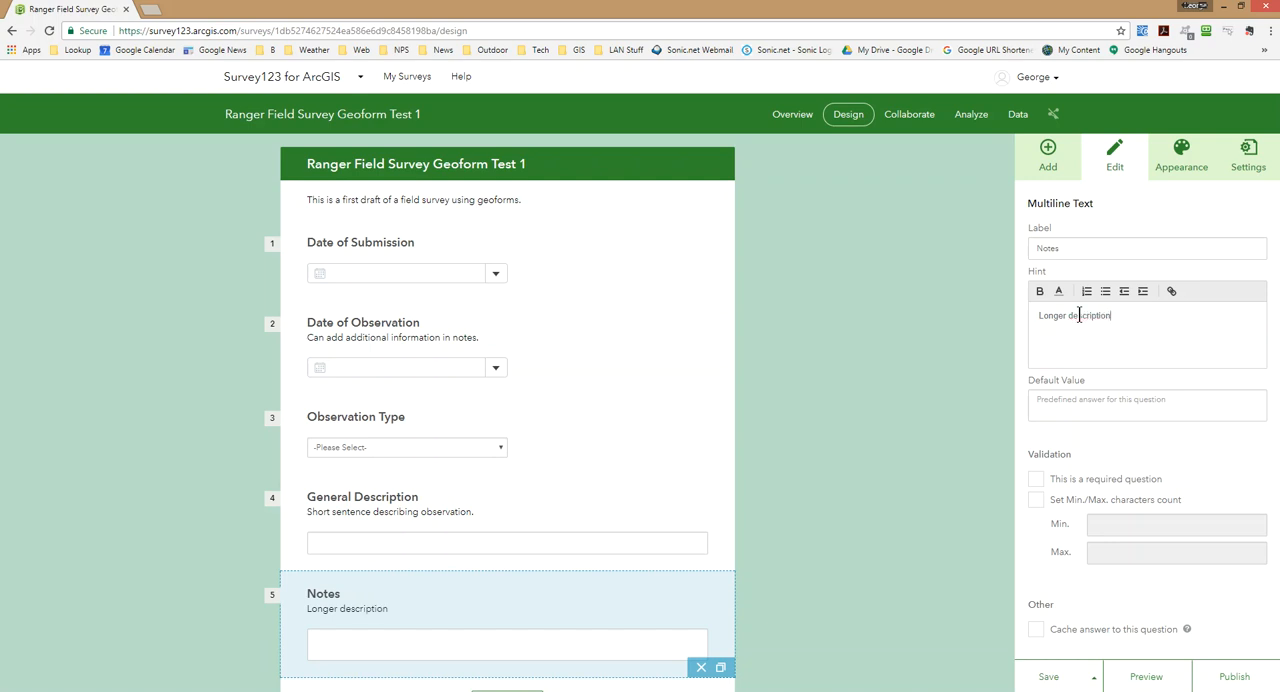
pyautogui.write(' of observation.')
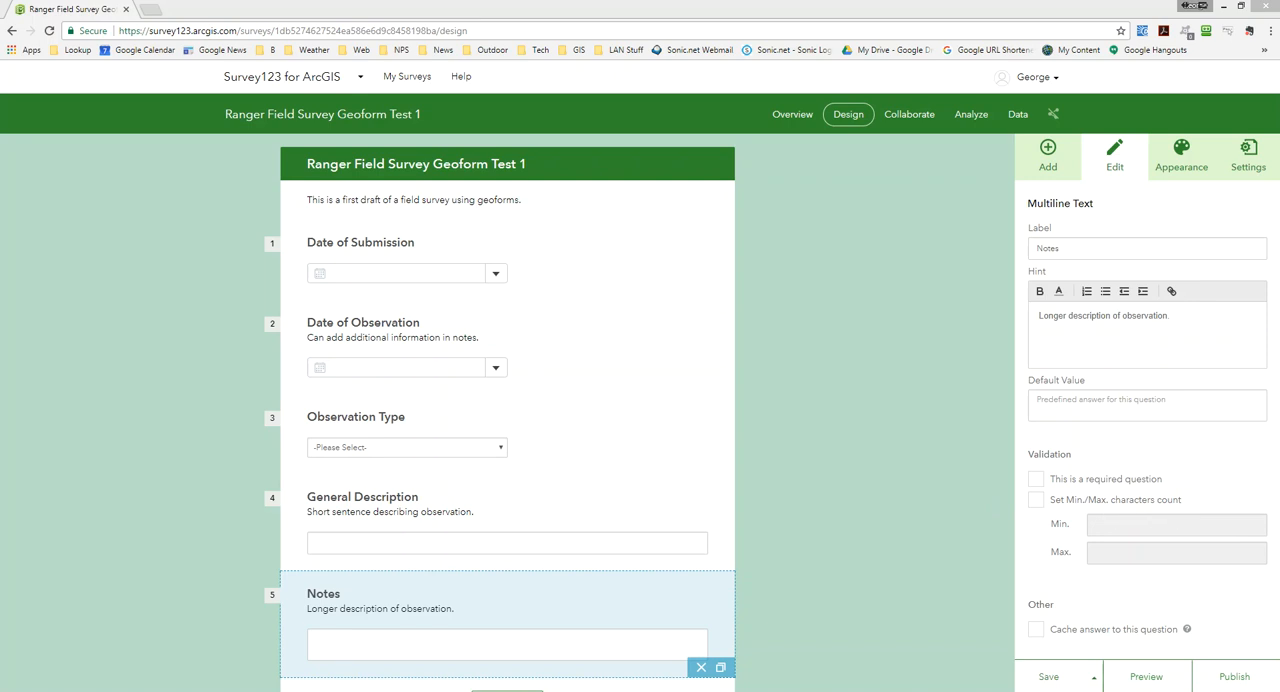
# Add a singleline text question below Notes and label it "Submitted by:".
pyautogui.click(1046, 152)
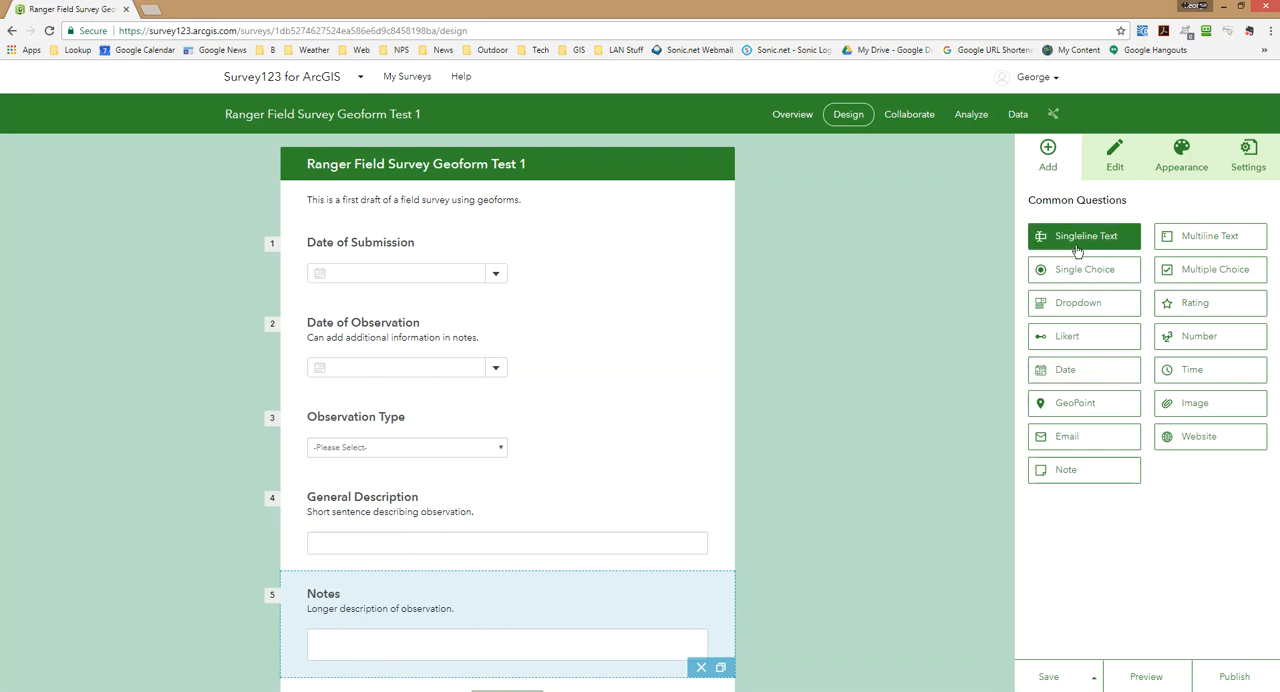
pyautogui.moveTo(1076, 252); pyautogui.dragTo(377, 605)
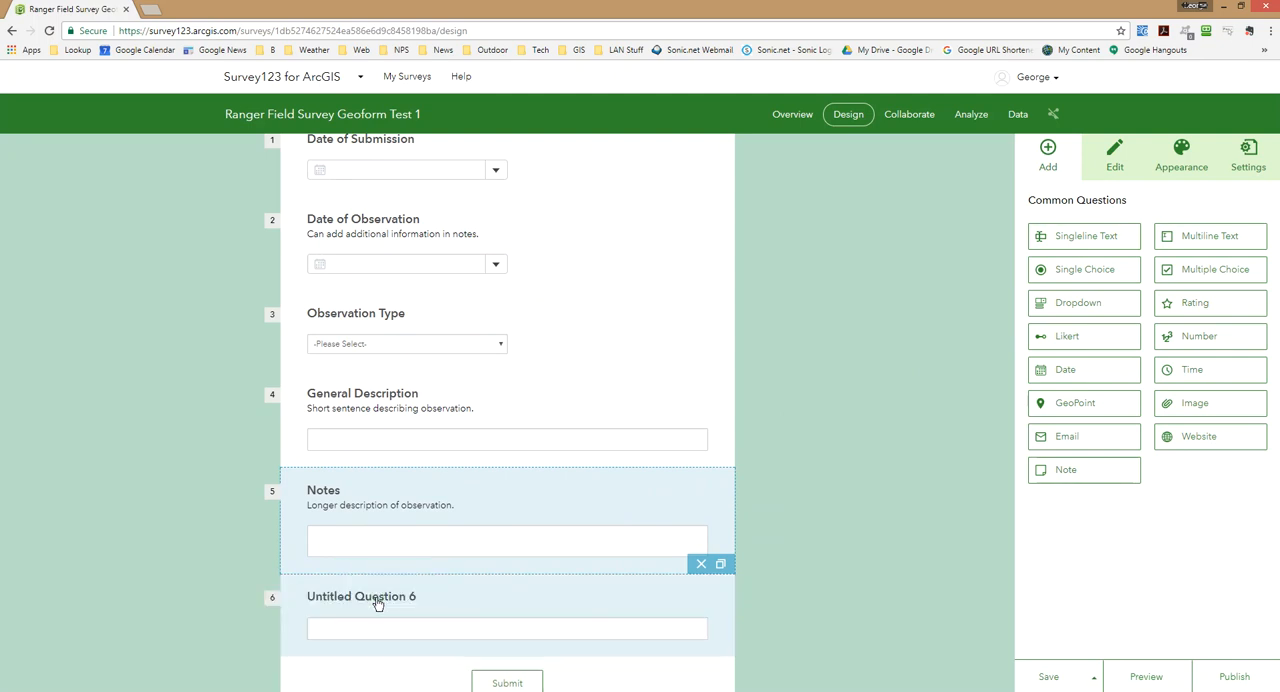
pyautogui.click(436, 630)
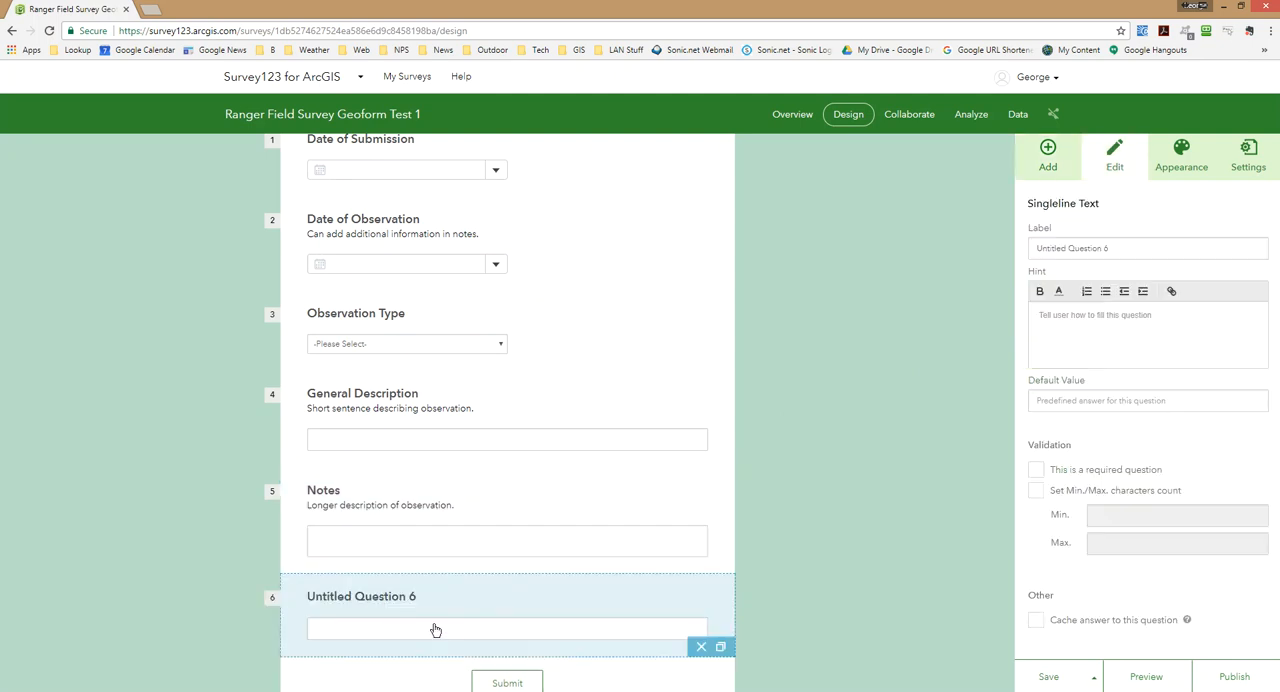
pyautogui.click(1128, 248)
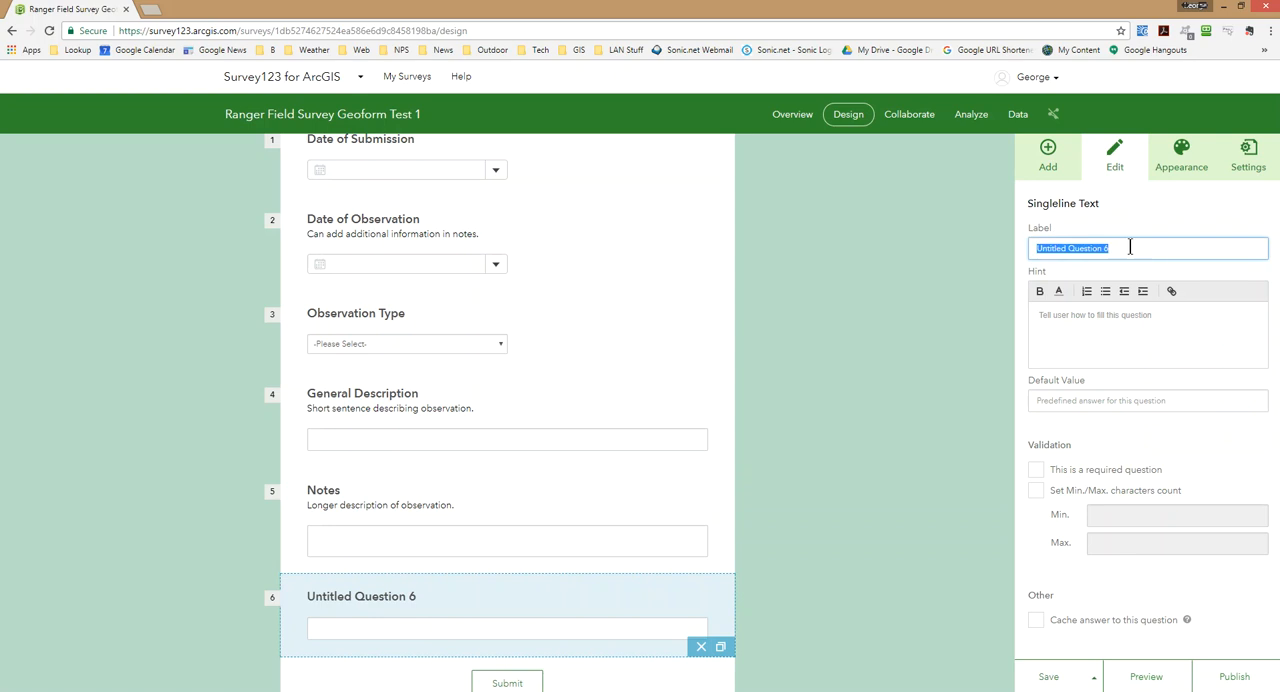
pyautogui.write('Submitted by:')
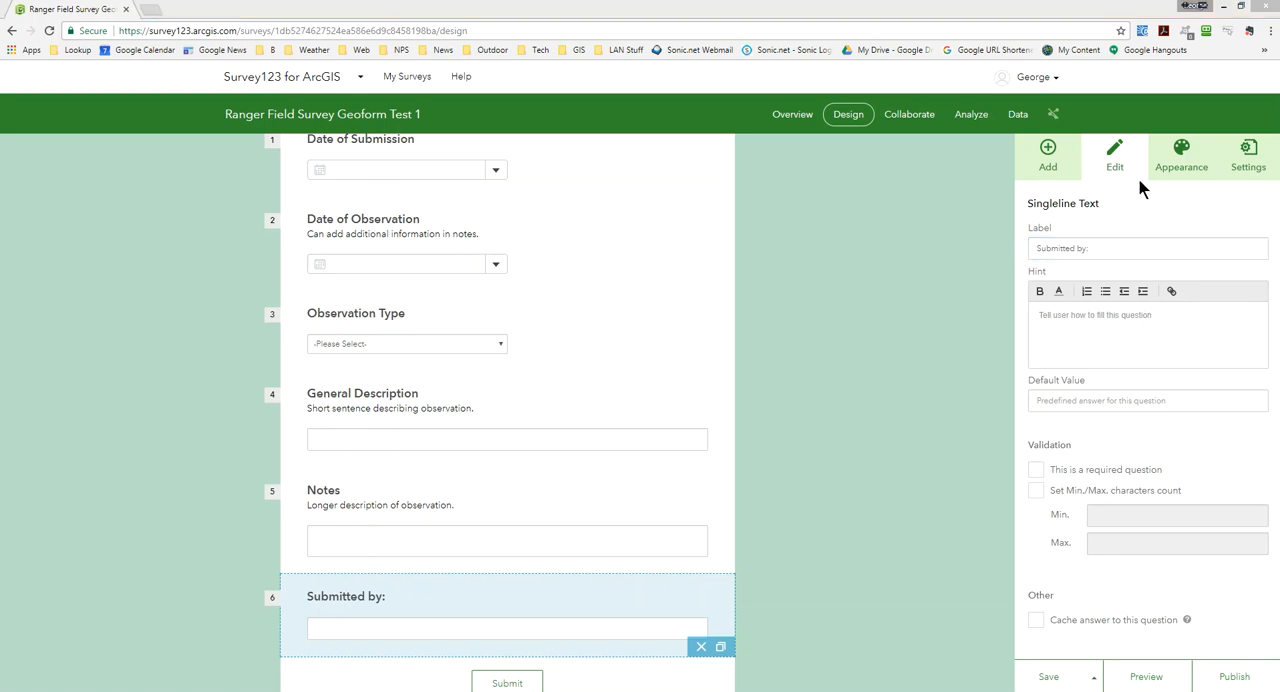
# Add a singleline text question below the "Submitted by:" question and label it "Contact".
pyautogui.click(1045, 157)
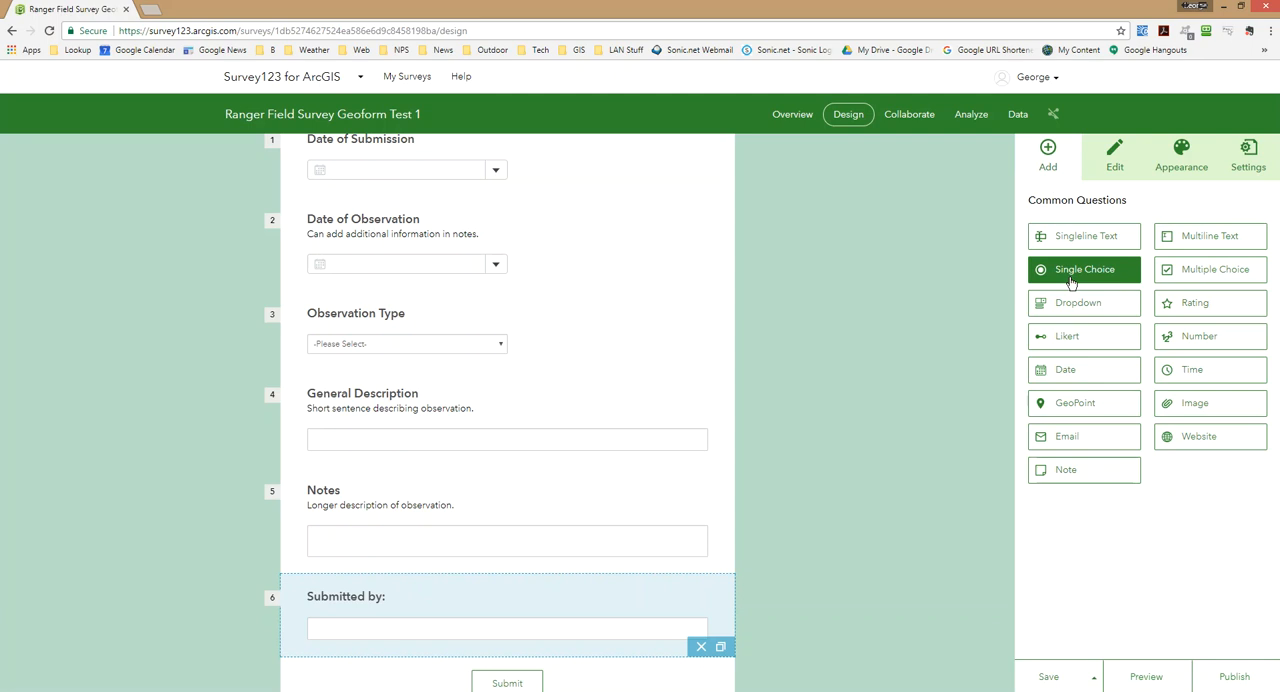
pyautogui.moveTo(1078, 248); pyautogui.dragTo(460, 580)
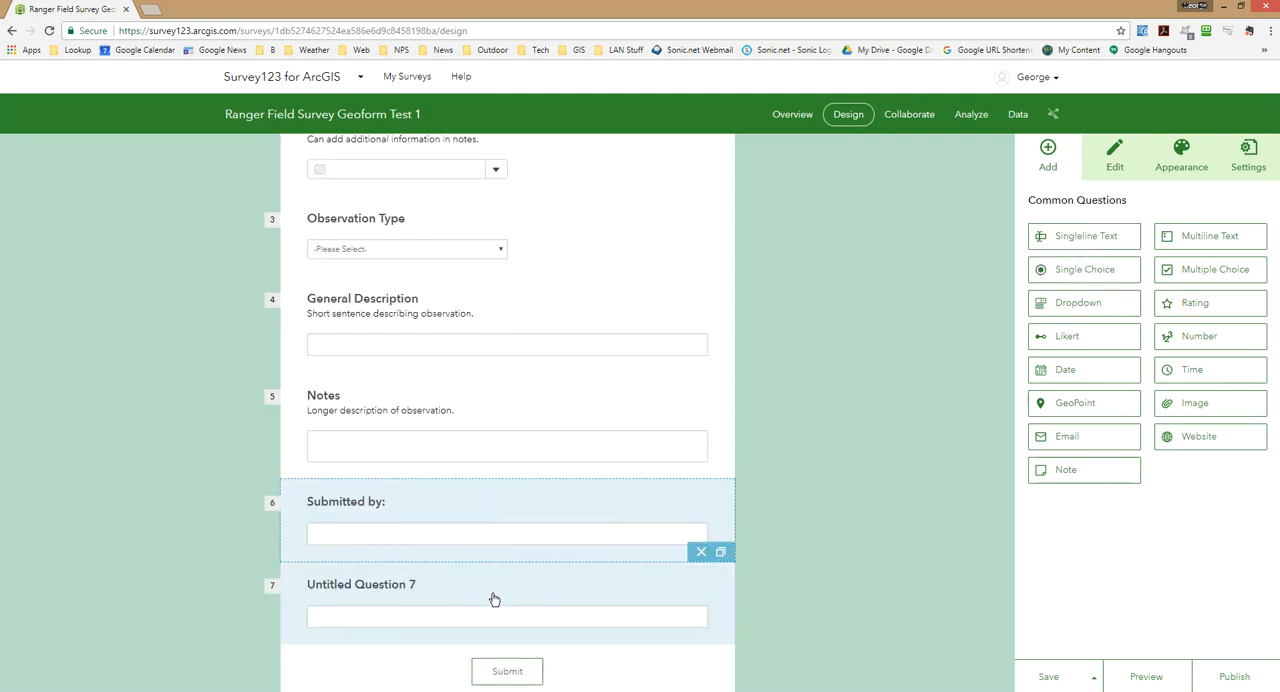
pyautogui.click(597, 596)
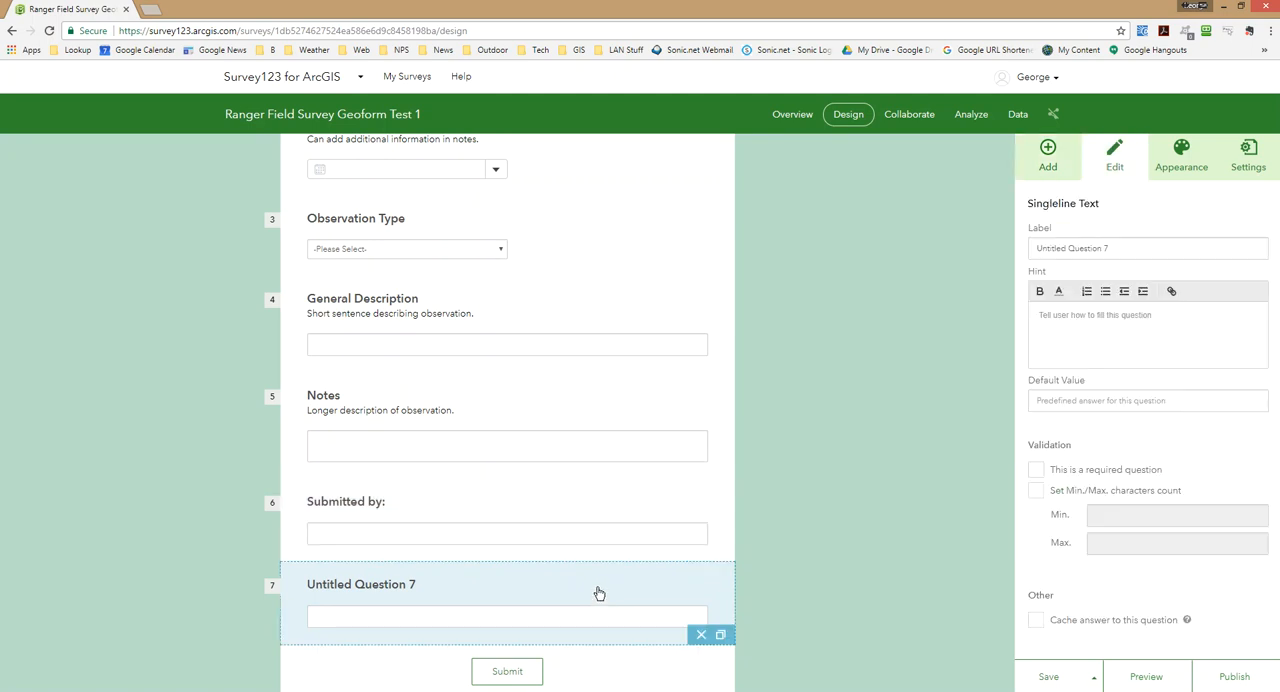
pyautogui.tripleClick(1125, 249)
pyautogui.write('Contact')
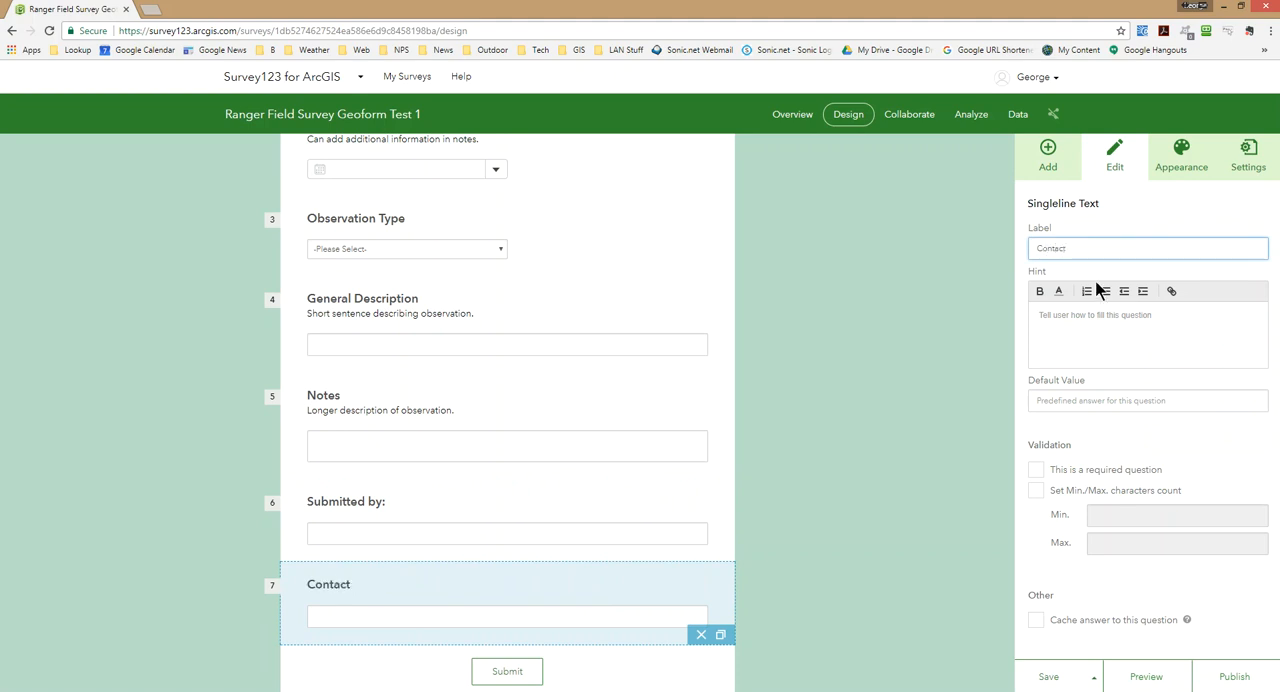
# Give the Contact question the hint "Email or phone.".
pyautogui.click(1081, 324)
pyautogui.write('Email ')
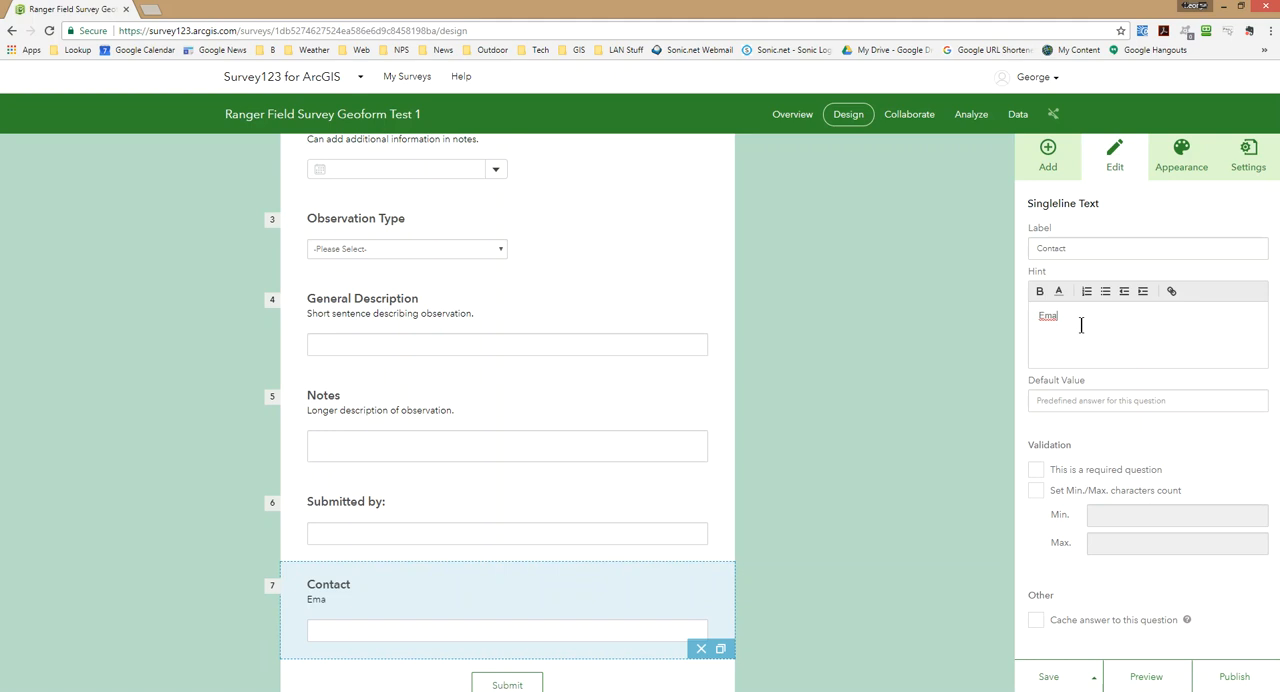
pyautogui.write('or phone.')
# Add a singleline text question below Contact and label it "Location Description".
pyautogui.click(1050, 150)
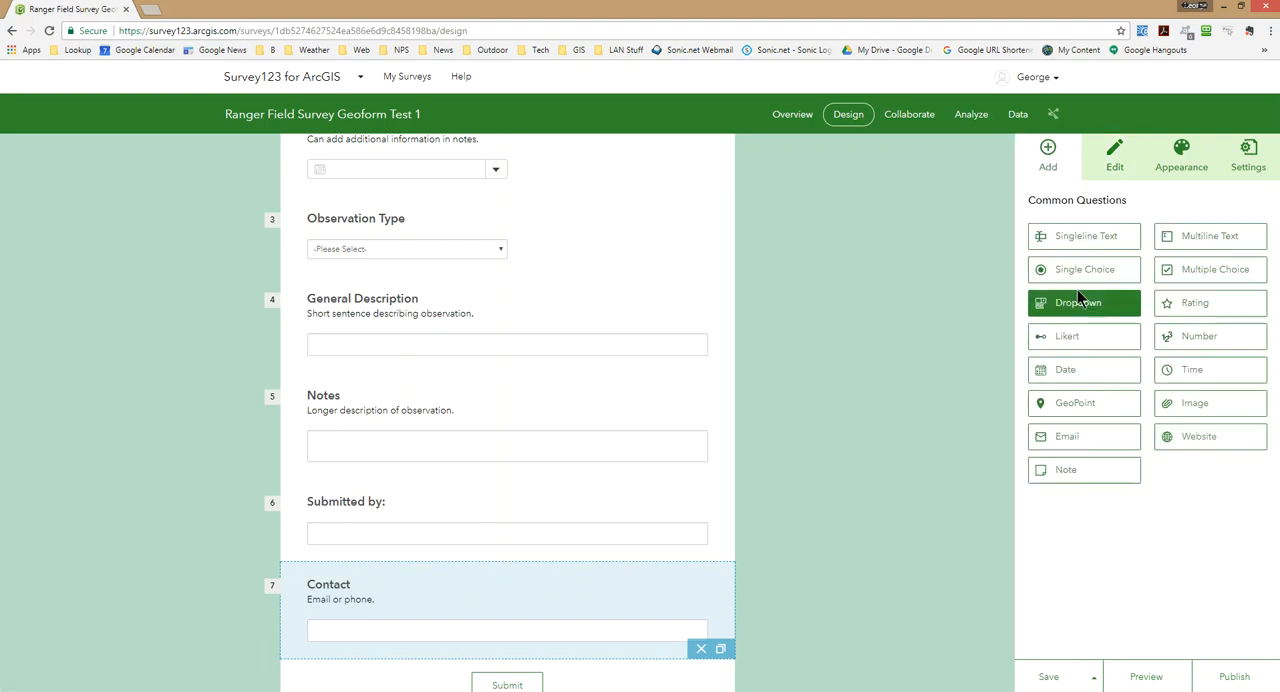
pyautogui.click(1088, 240)
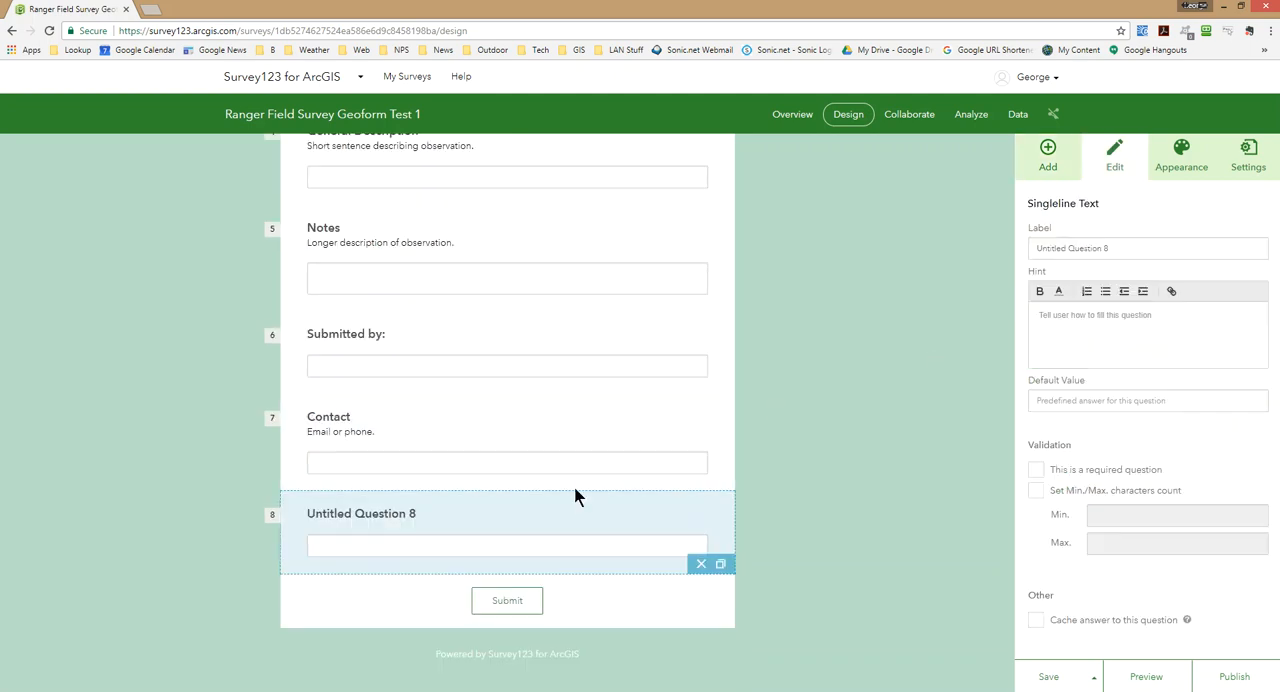
pyautogui.click(1122, 248)
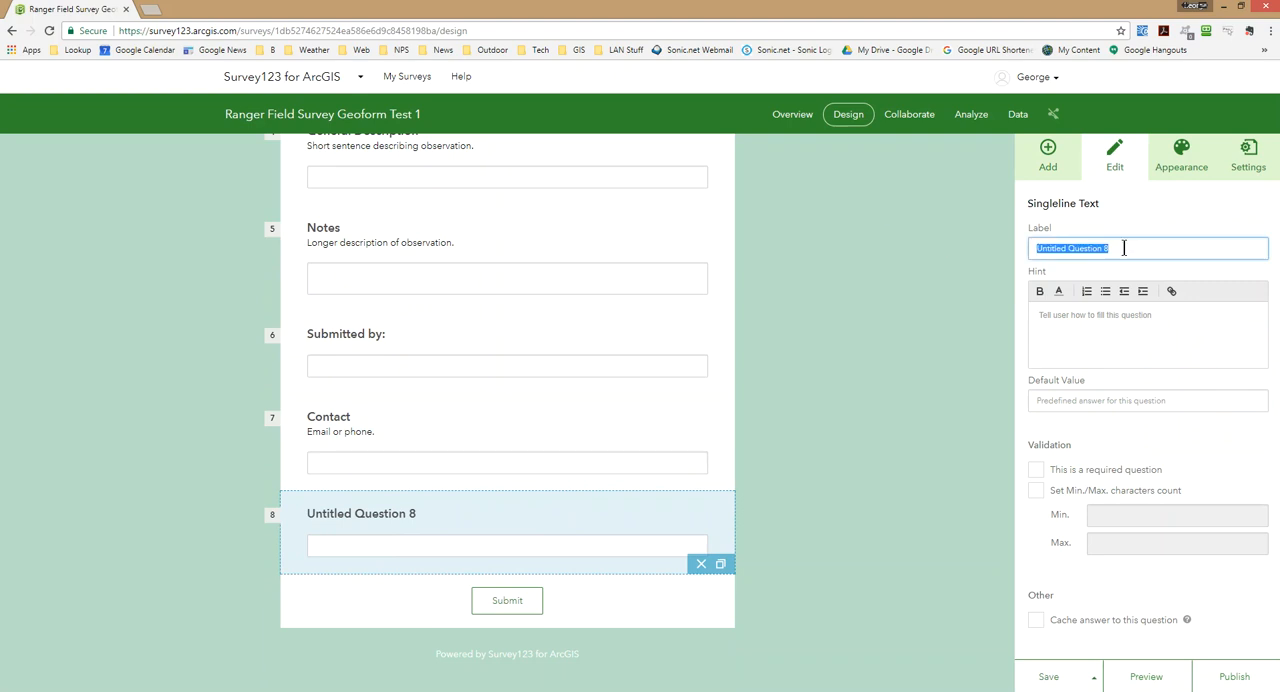
pyautogui.write('Location Description')
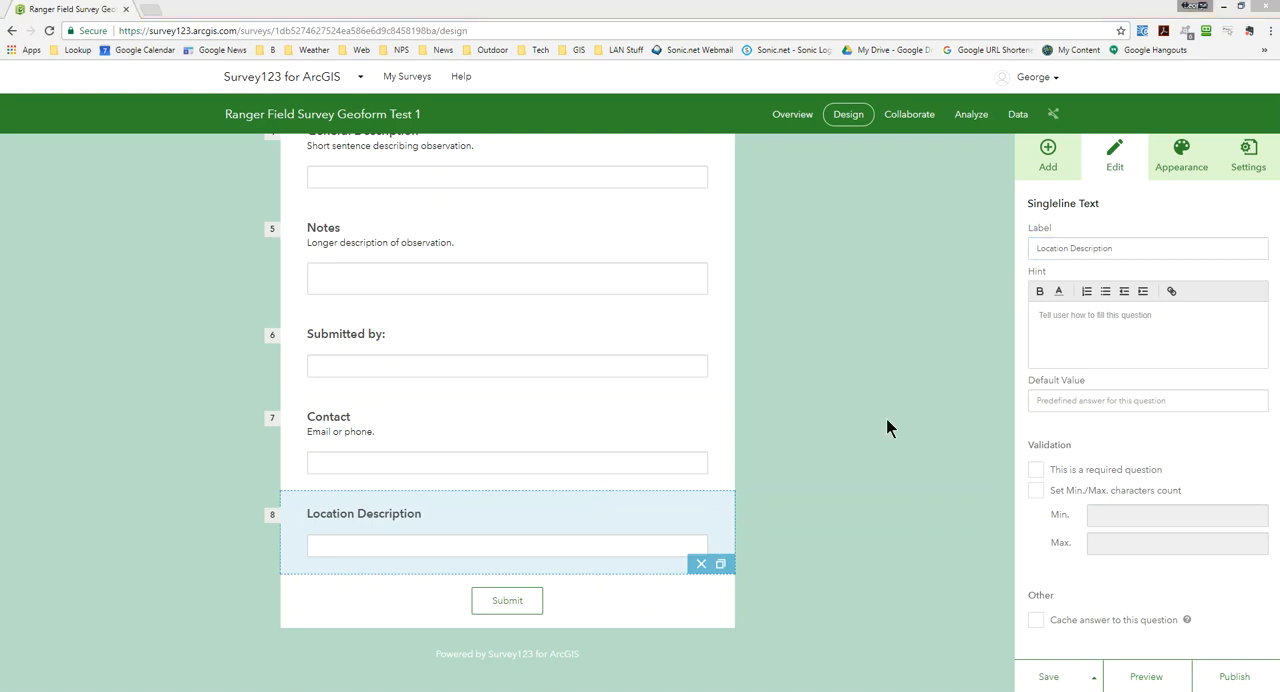
# Make both the Location Description and Contact questions required.
pyautogui.click(1037, 470)
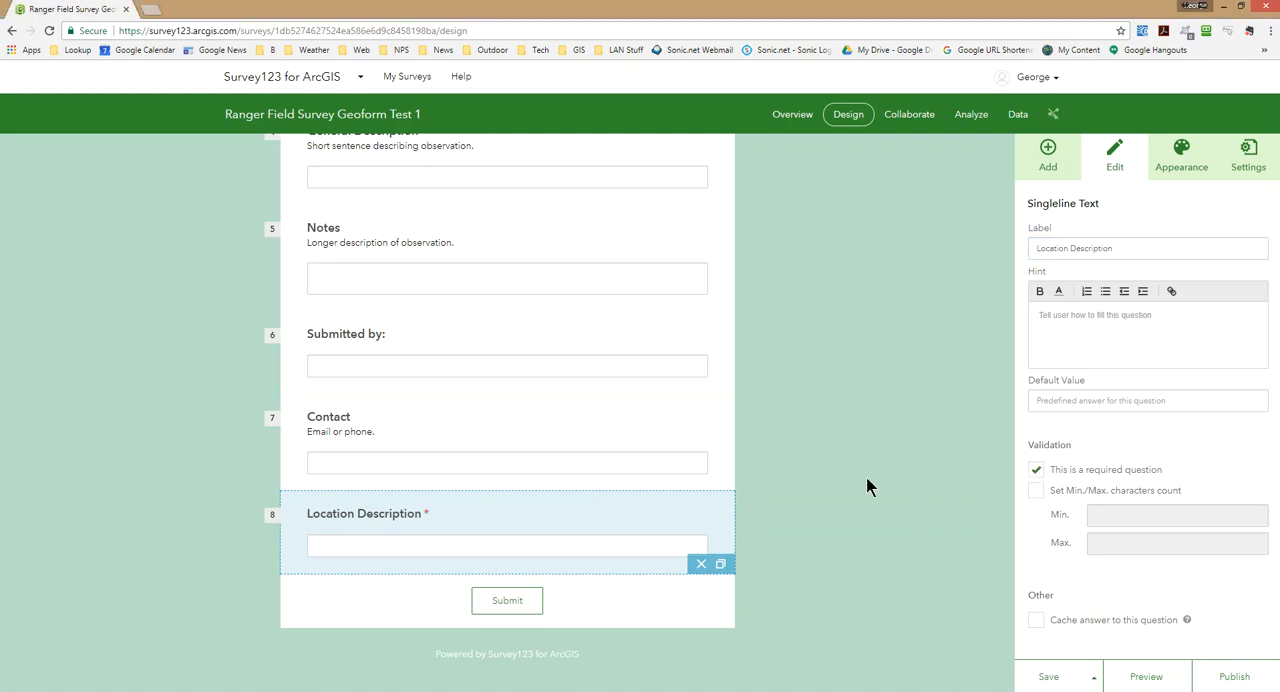
pyautogui.click(688, 449)
pyautogui.click(1036, 471)
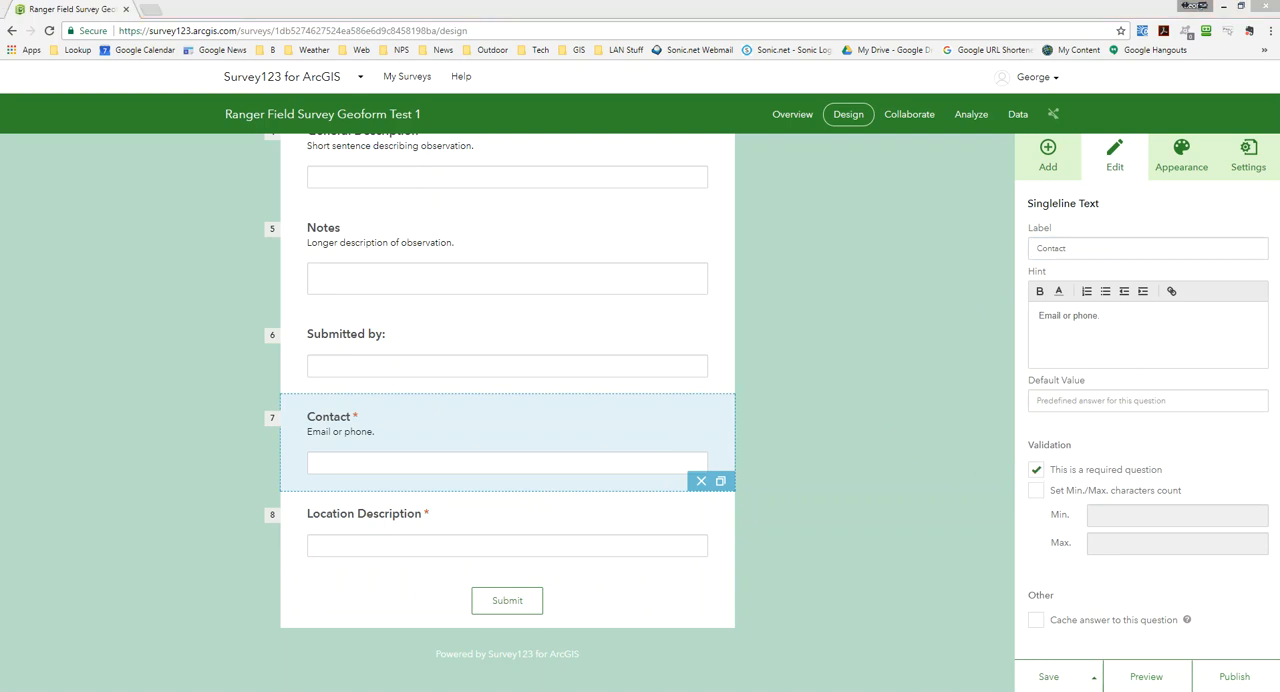
# Add a GeoPoint question below Location Description and label it "Location of Observation".
pyautogui.click(1048, 160)
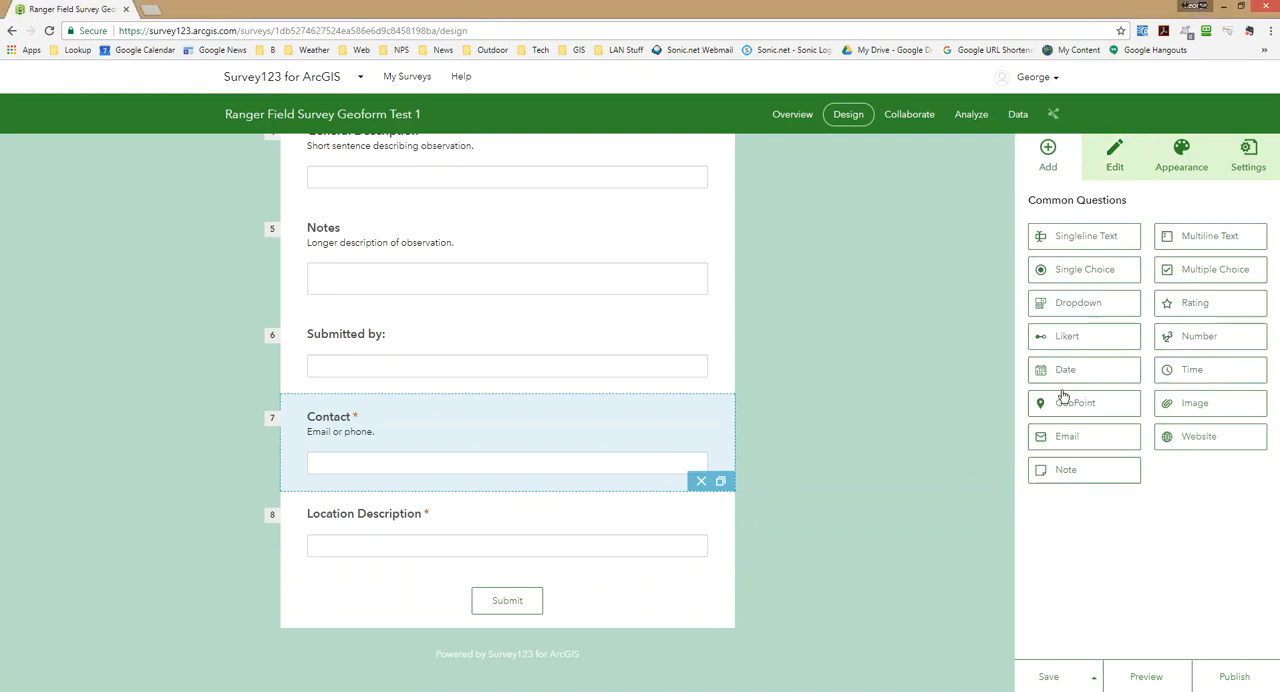
pyautogui.moveTo(1058, 403); pyautogui.dragTo(426, 578)
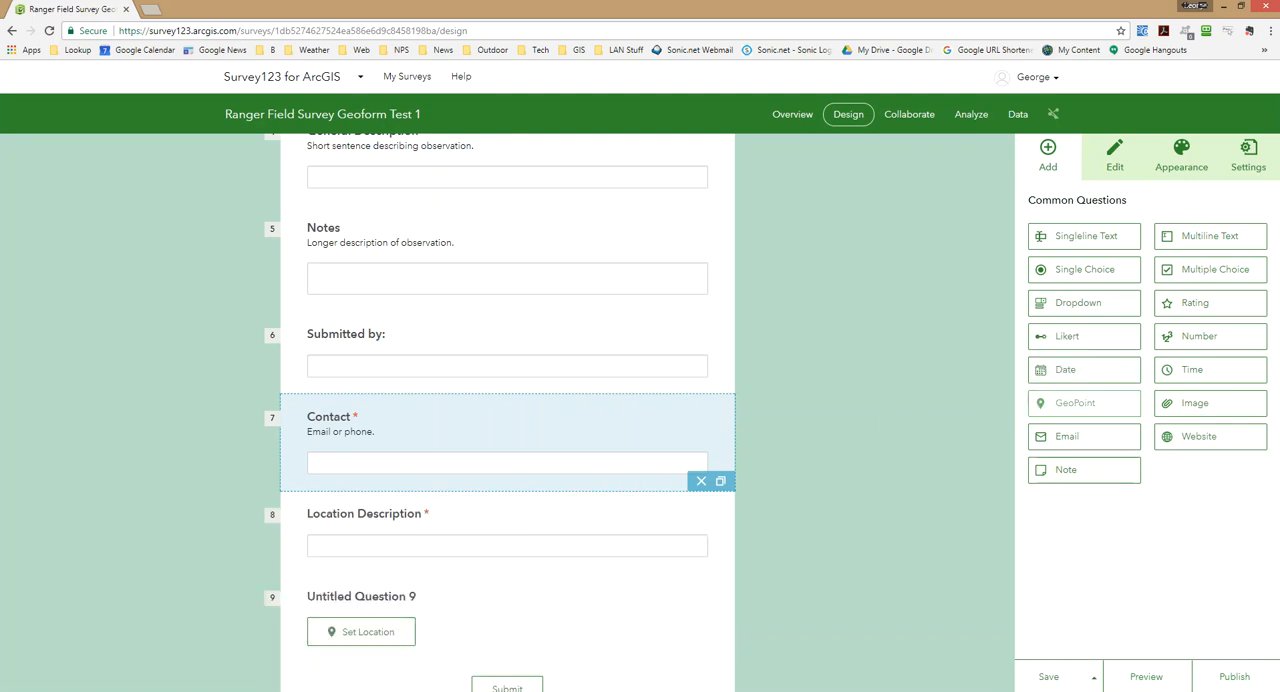
pyautogui.click(612, 596)
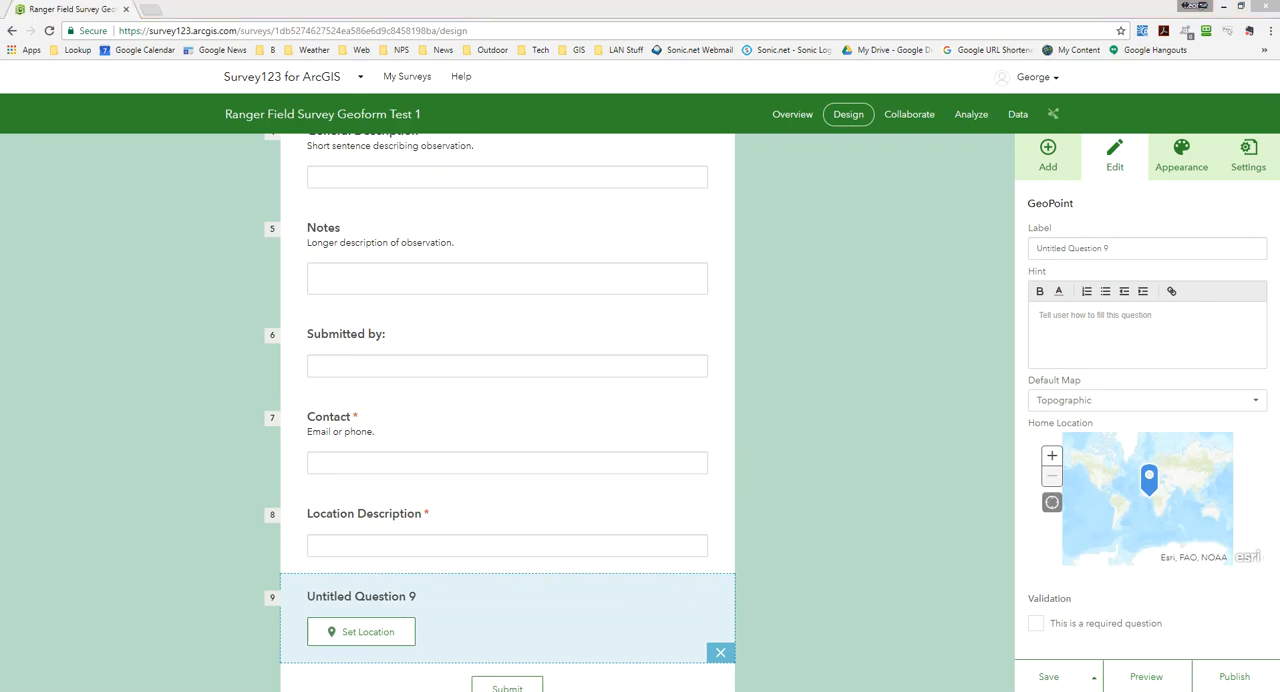
pyautogui.tripleClick(1146, 246)
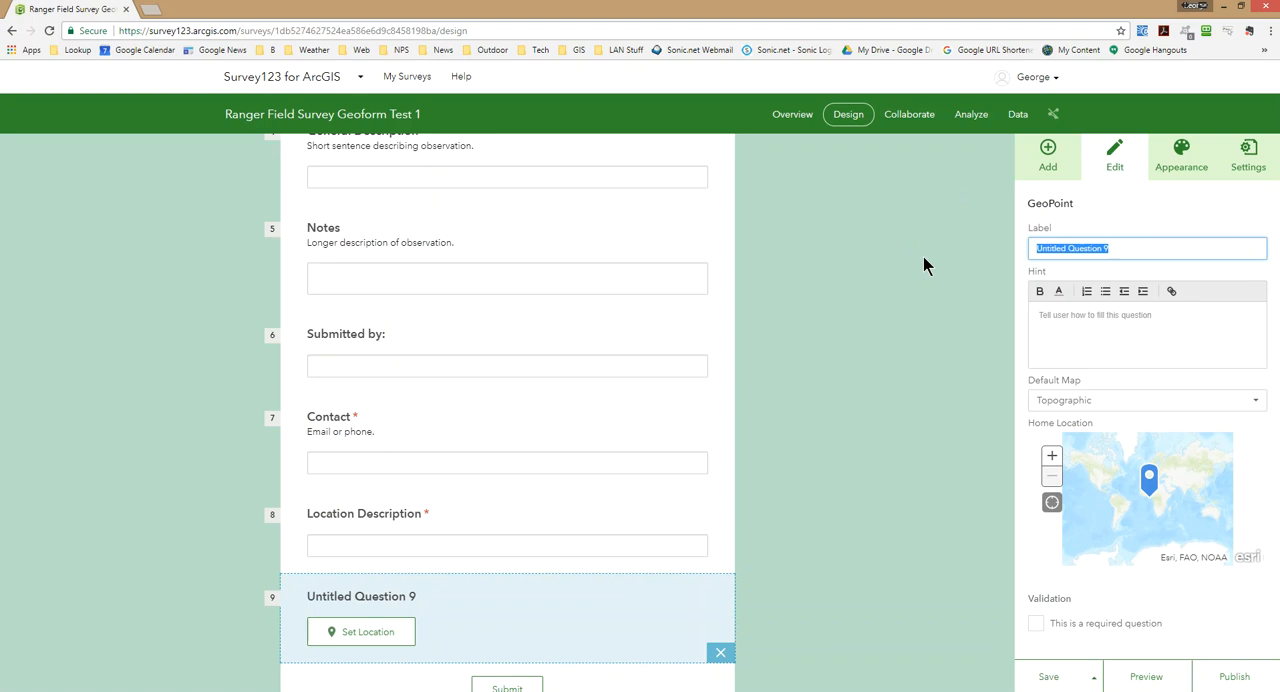
pyautogui.write('Locatin')
pyautogui.press('BackSpace')
pyautogui.press('BackSpace')
pyautogui.press('BackSpace')
pyautogui.press('BackSpace')
pyautogui.write('ation of Observation')
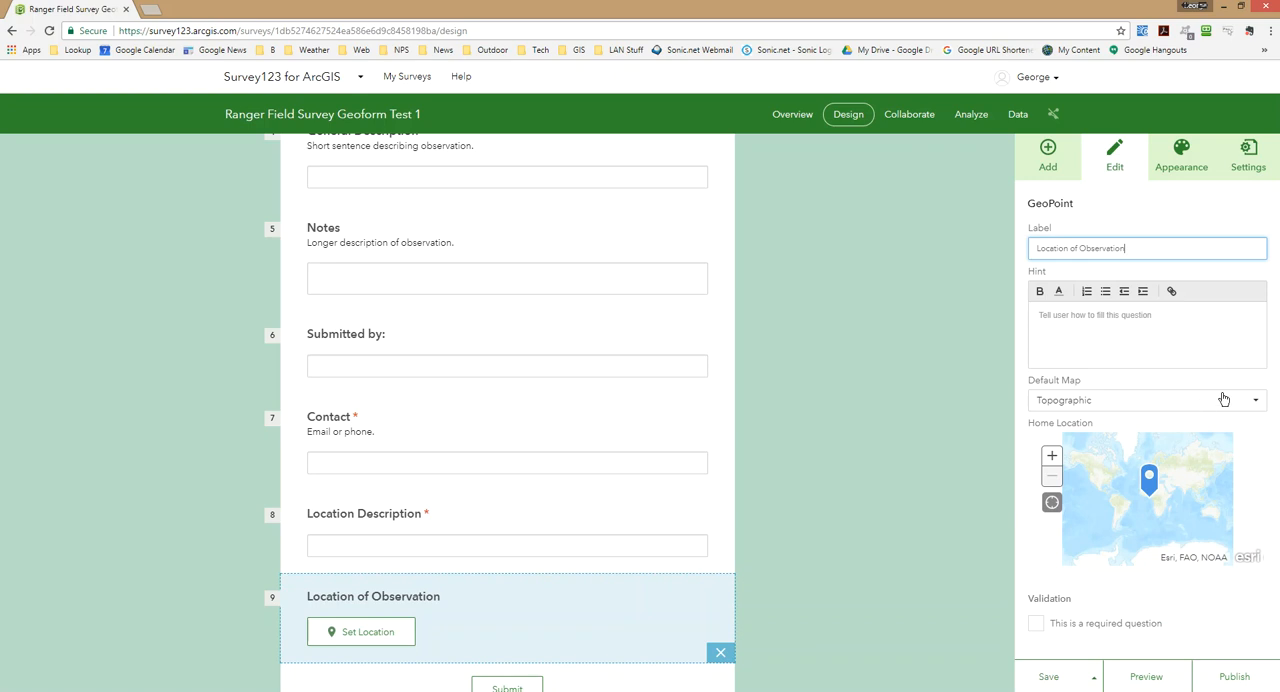
# Make the Location of Observation question required and deselect it.
pyautogui.scroll(-1, 906, 454)
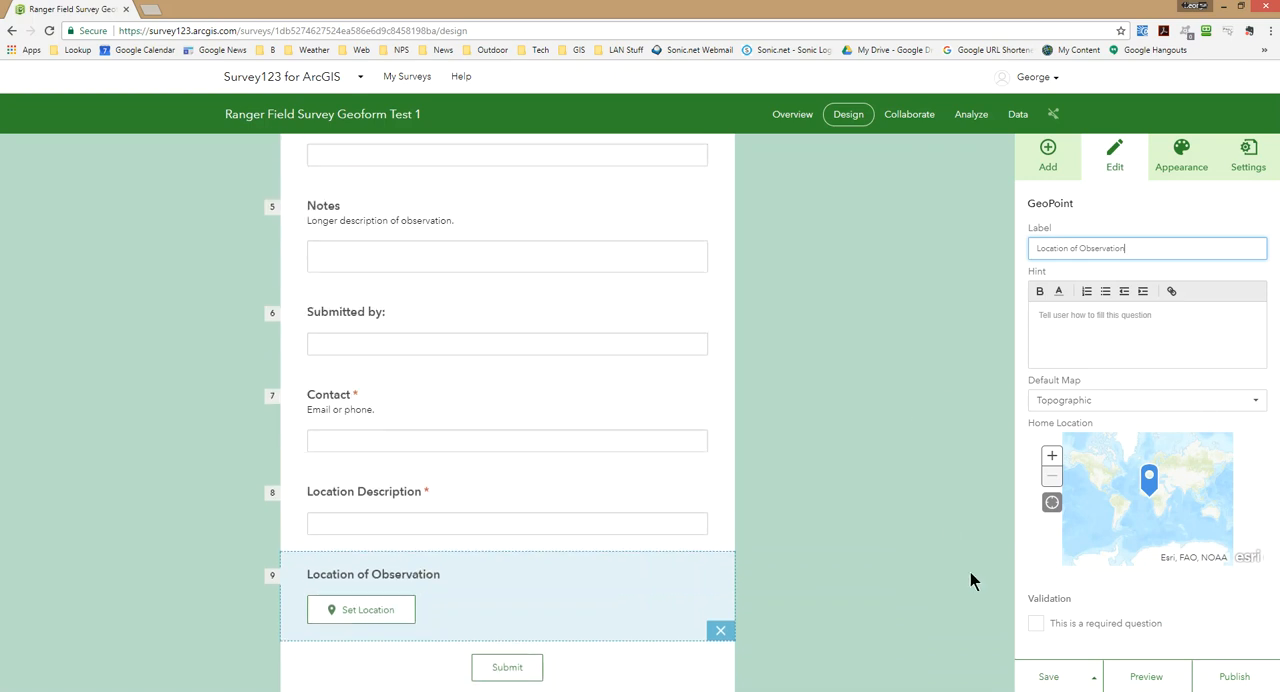
pyautogui.click(1036, 623)
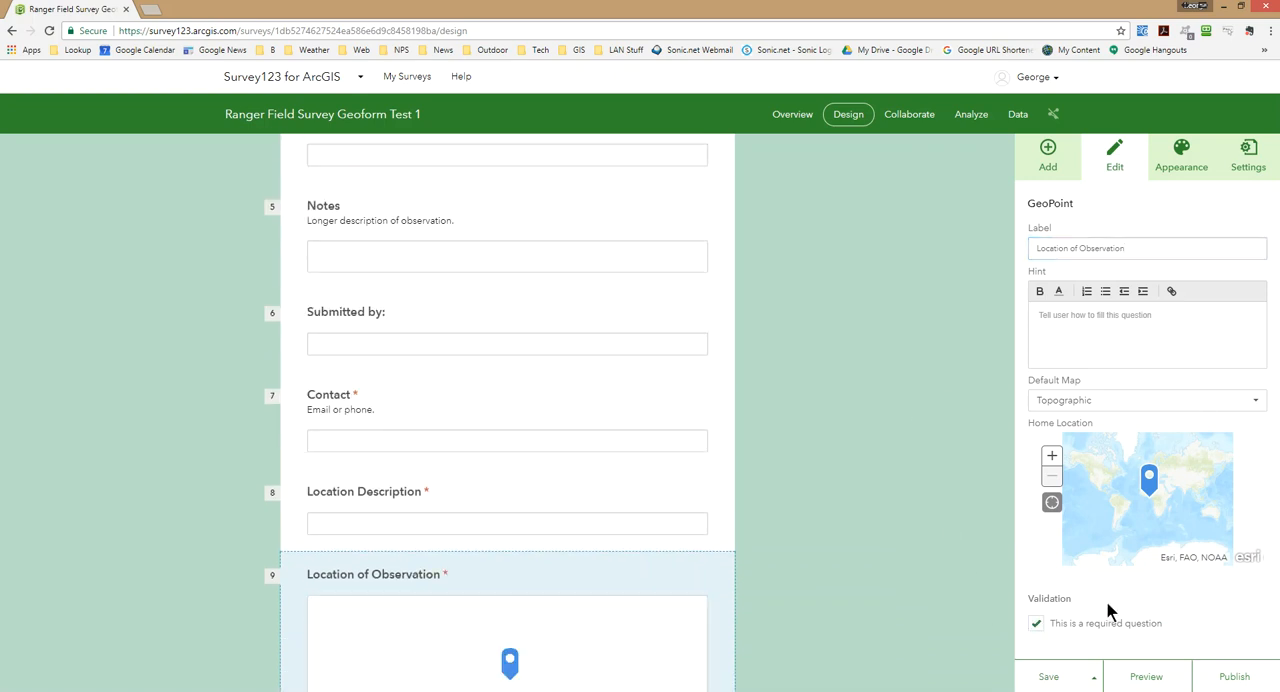
pyautogui.scroll(-3, 926, 506)
pyautogui.scroll(-2, 926, 497)
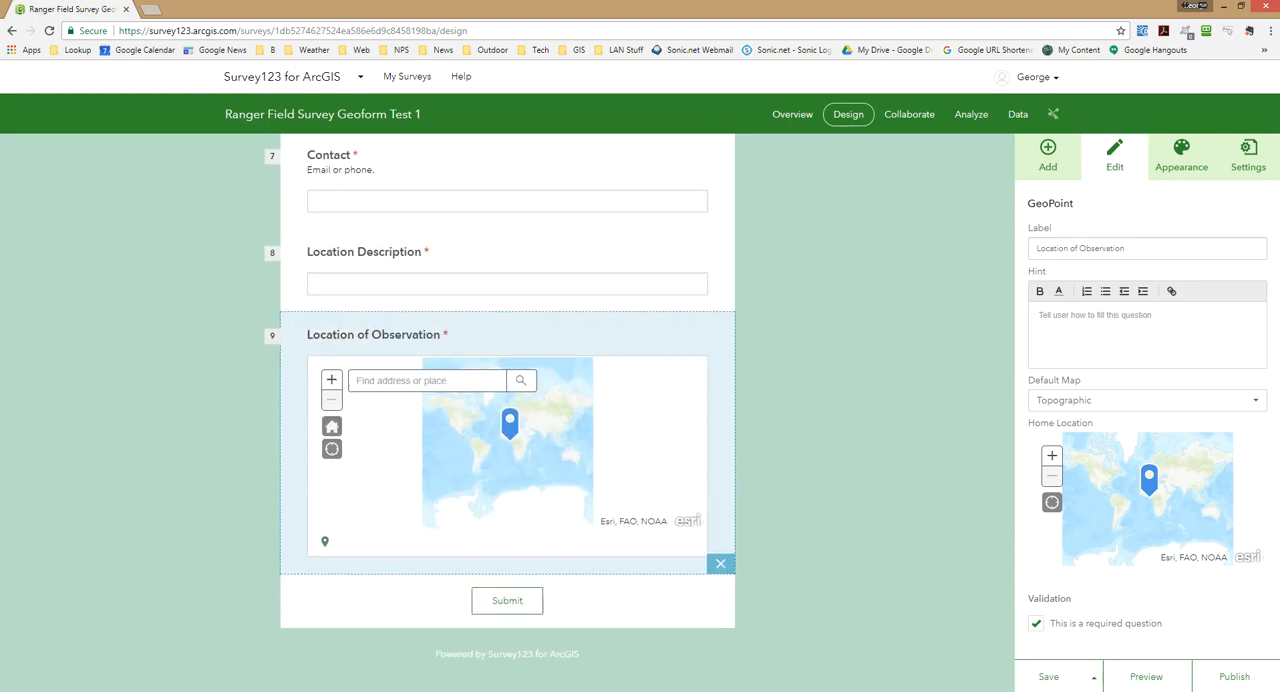
pyautogui.click(872, 437)
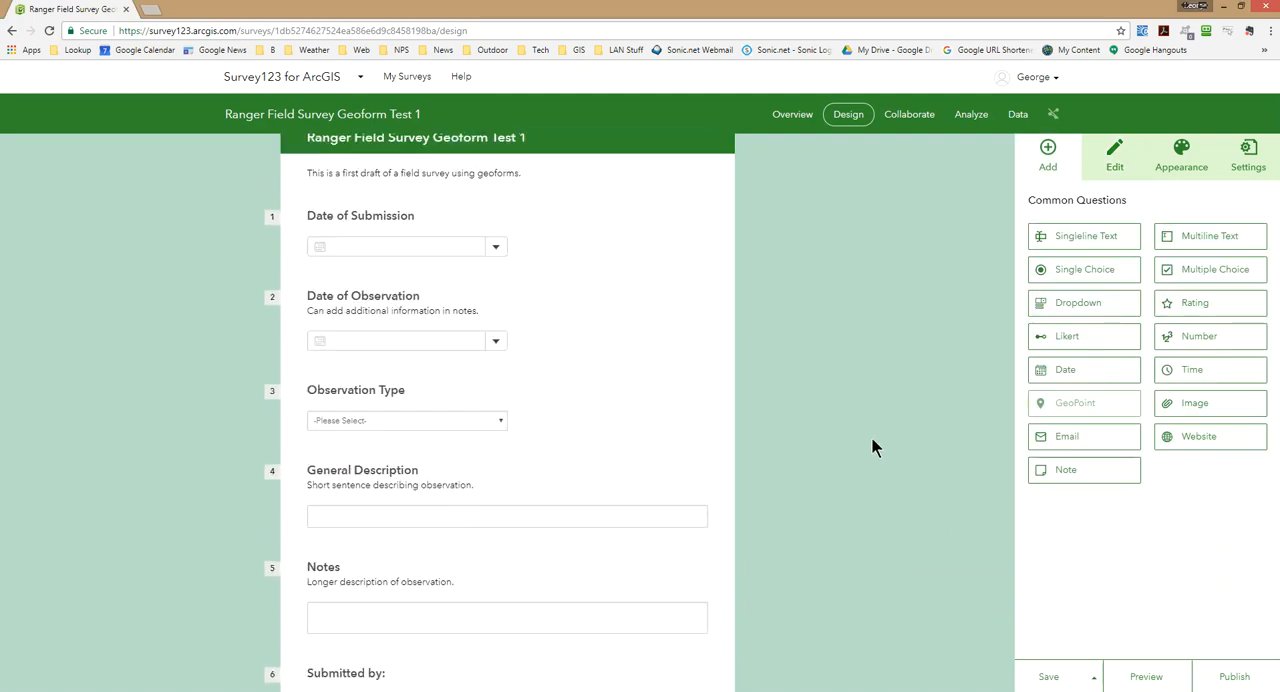
# Move the Location Description question up directly below Notes and back to its place below Contact.
pyautogui.scroll(-6, 870, 436)
pyautogui.scroll(3, 869, 437)
pyautogui.moveTo(529, 514); pyautogui.dragTo(534, 223)
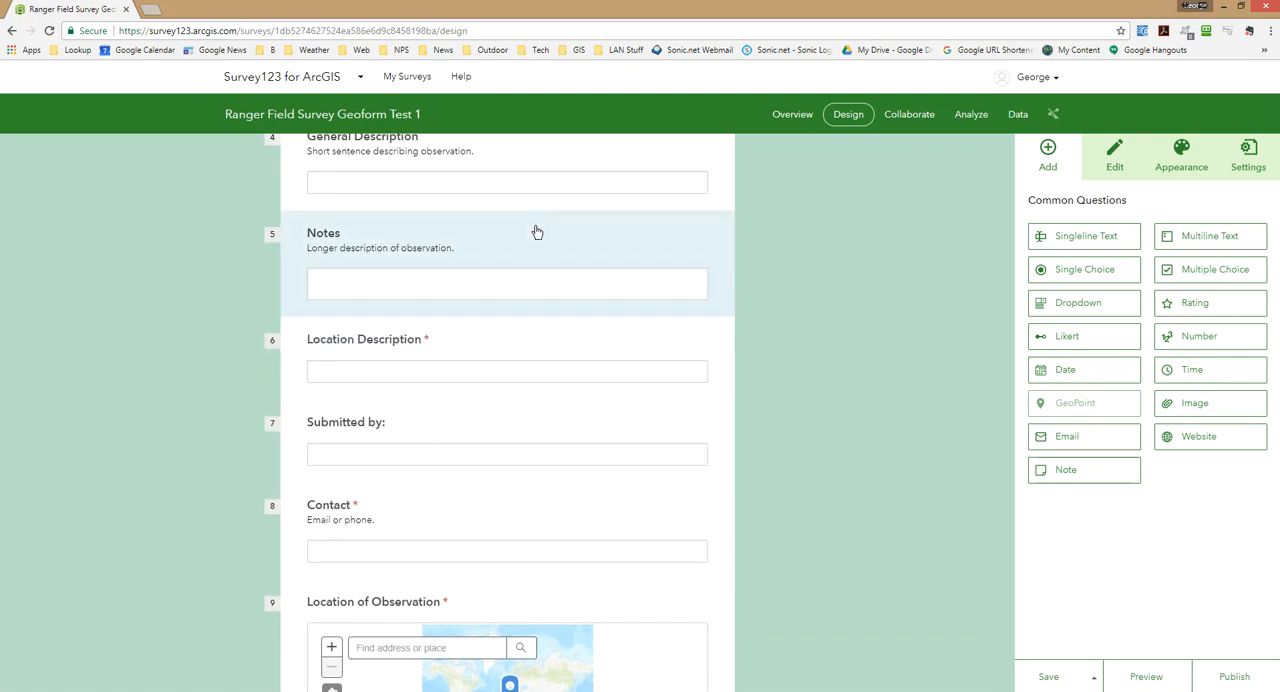
pyautogui.scroll(2, 893, 464)
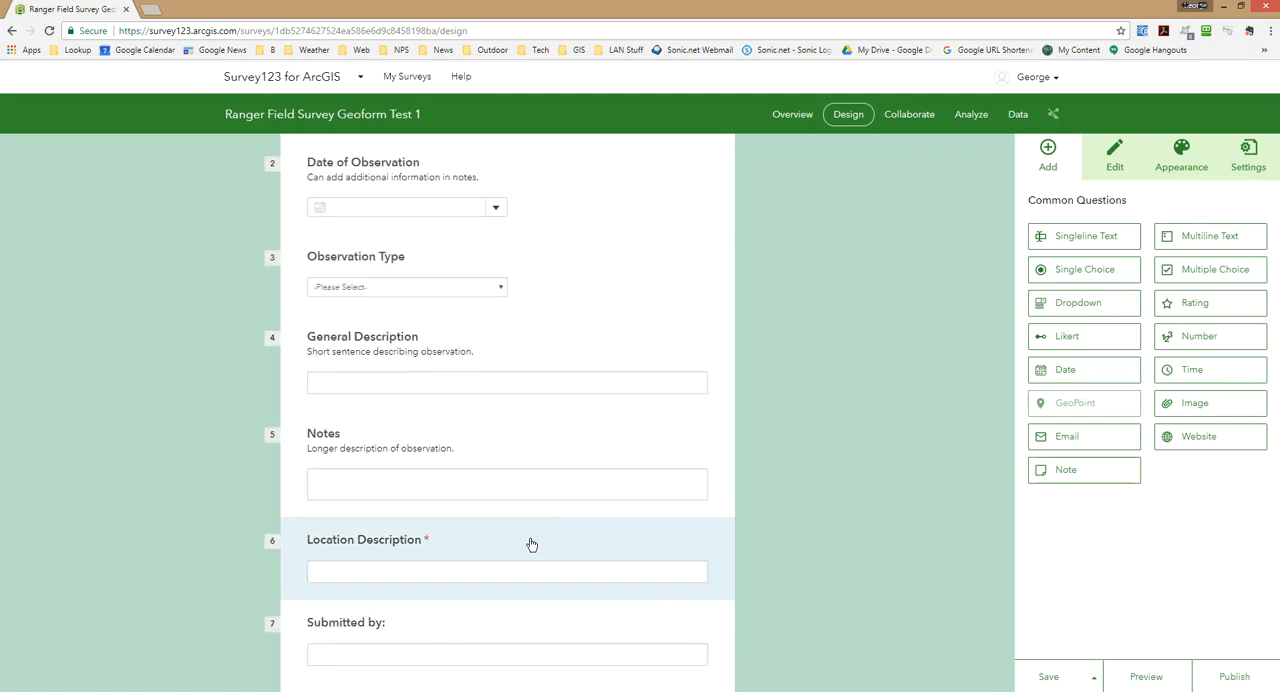
pyautogui.moveTo(526, 543); pyautogui.dragTo(531, 262)
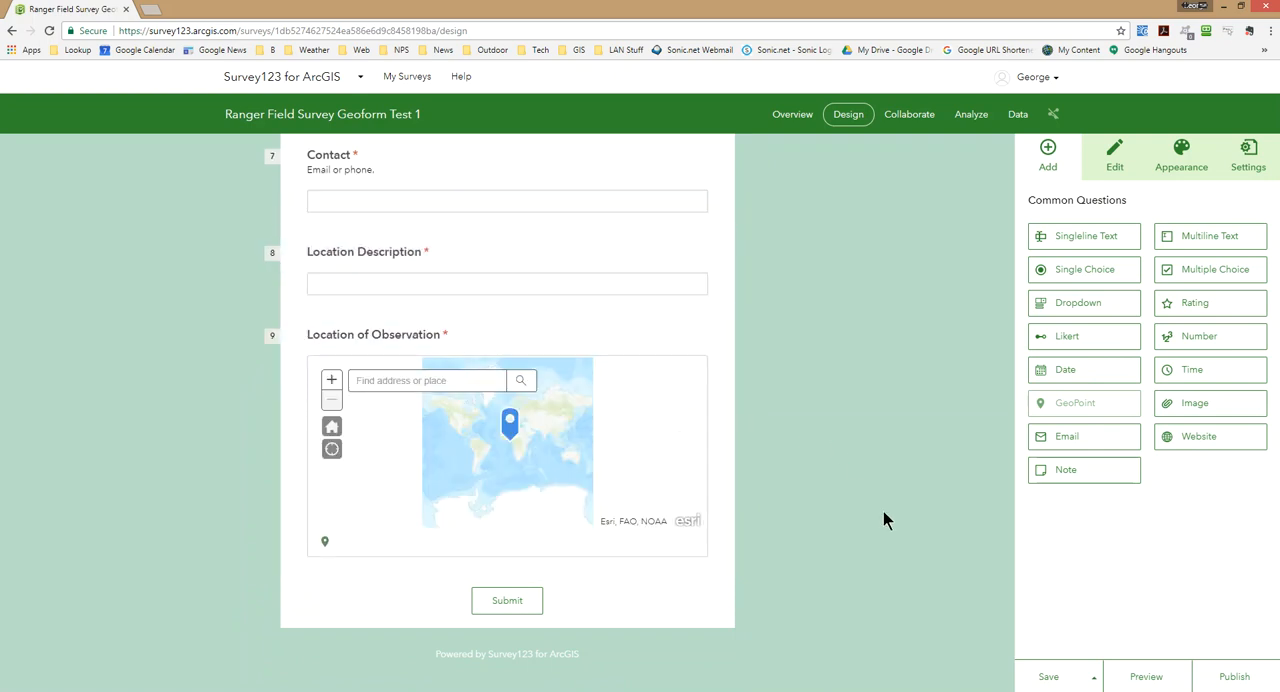
# Save the survey and open its preview, checking the Date of Submission calendar.
pyautogui.click(1078, 678)
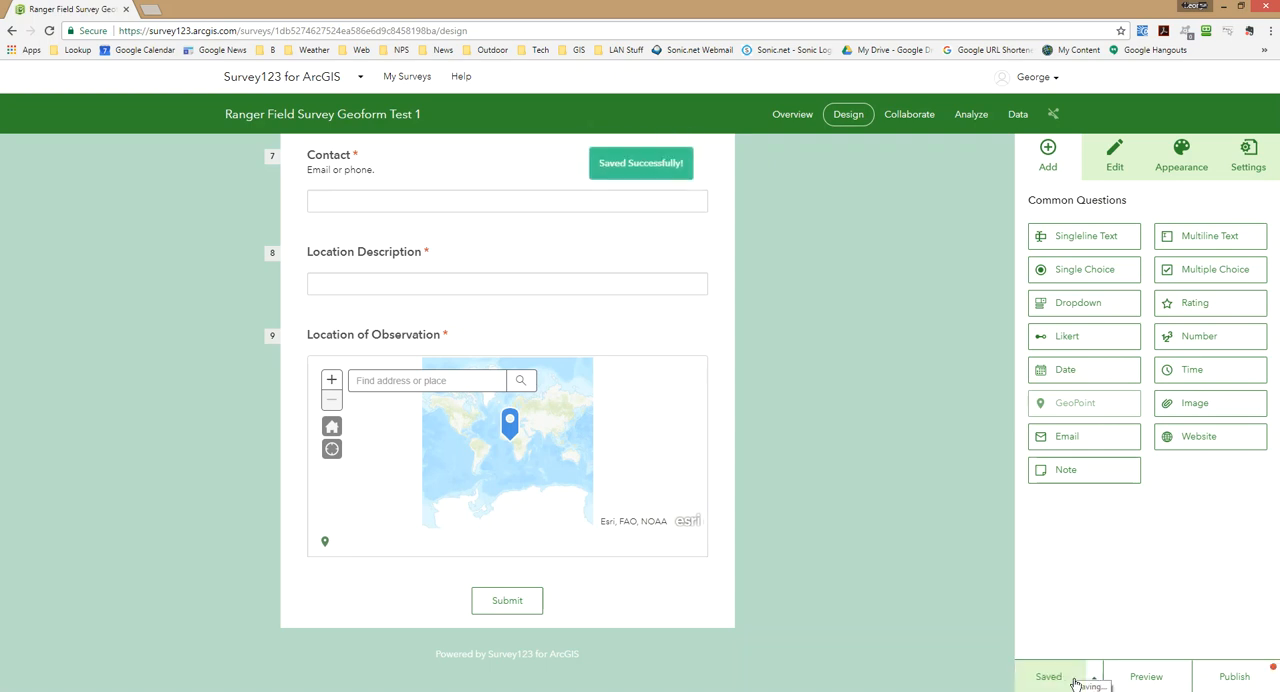
pyautogui.click(1148, 678)
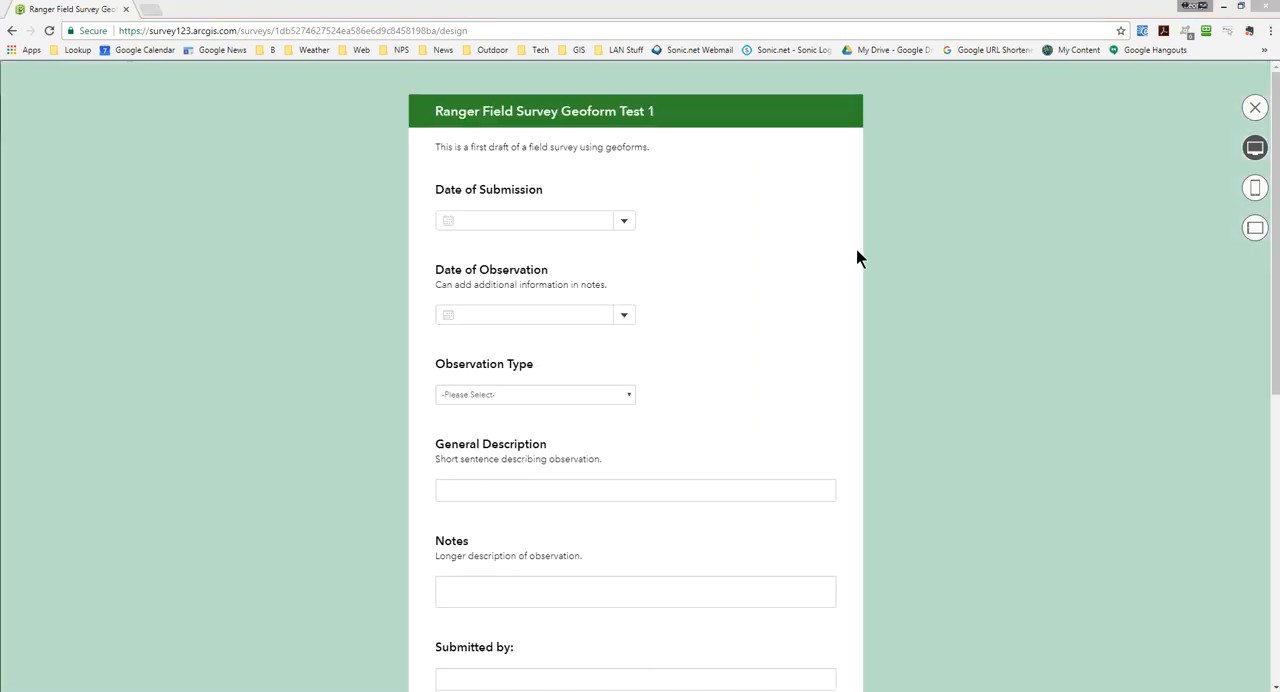
pyautogui.click(624, 221)
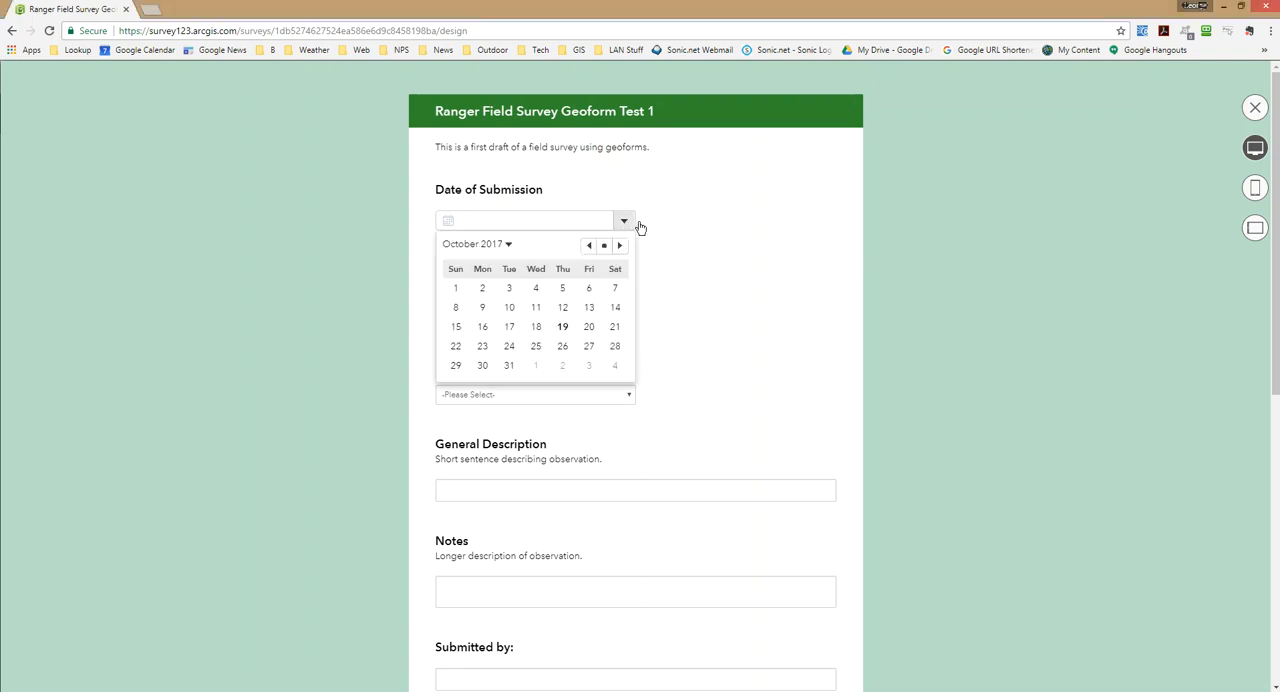
pyautogui.click(697, 225)
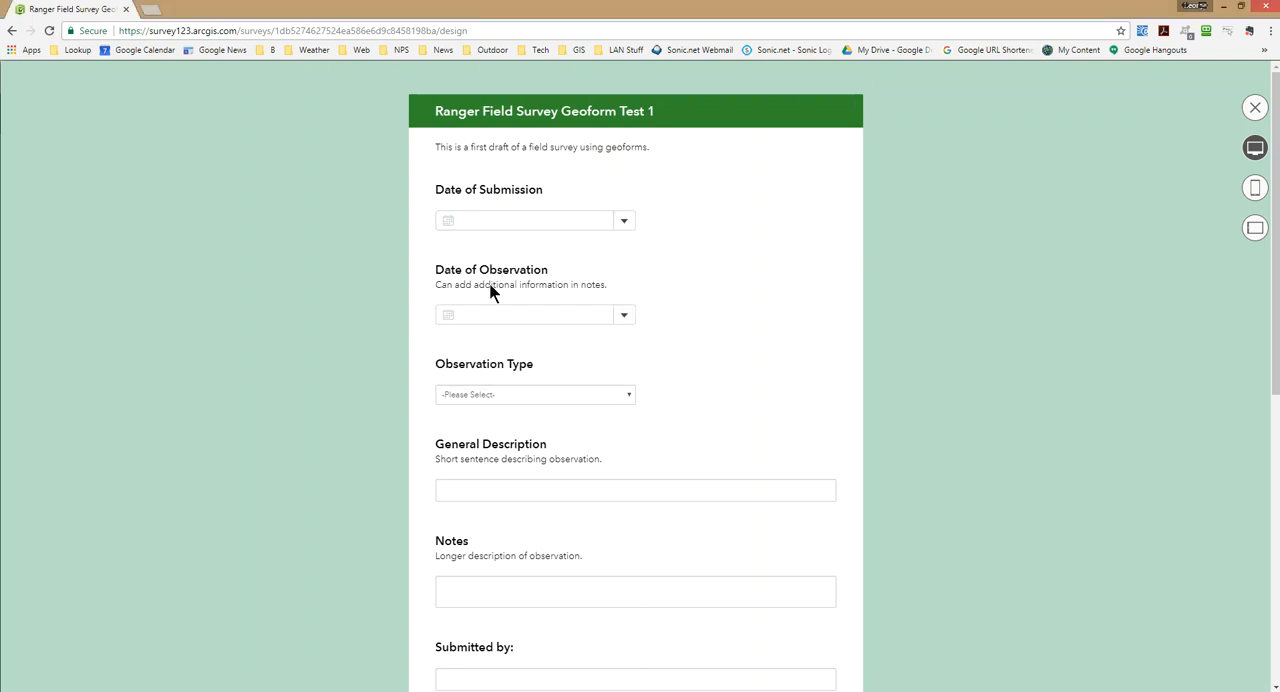
# In the preview, search the Location of Observation map for Twain Harte, CA, USA and choose the matching place.
pyautogui.scroll(-4, 806, 303)
pyautogui.scroll(-2, 804, 300)
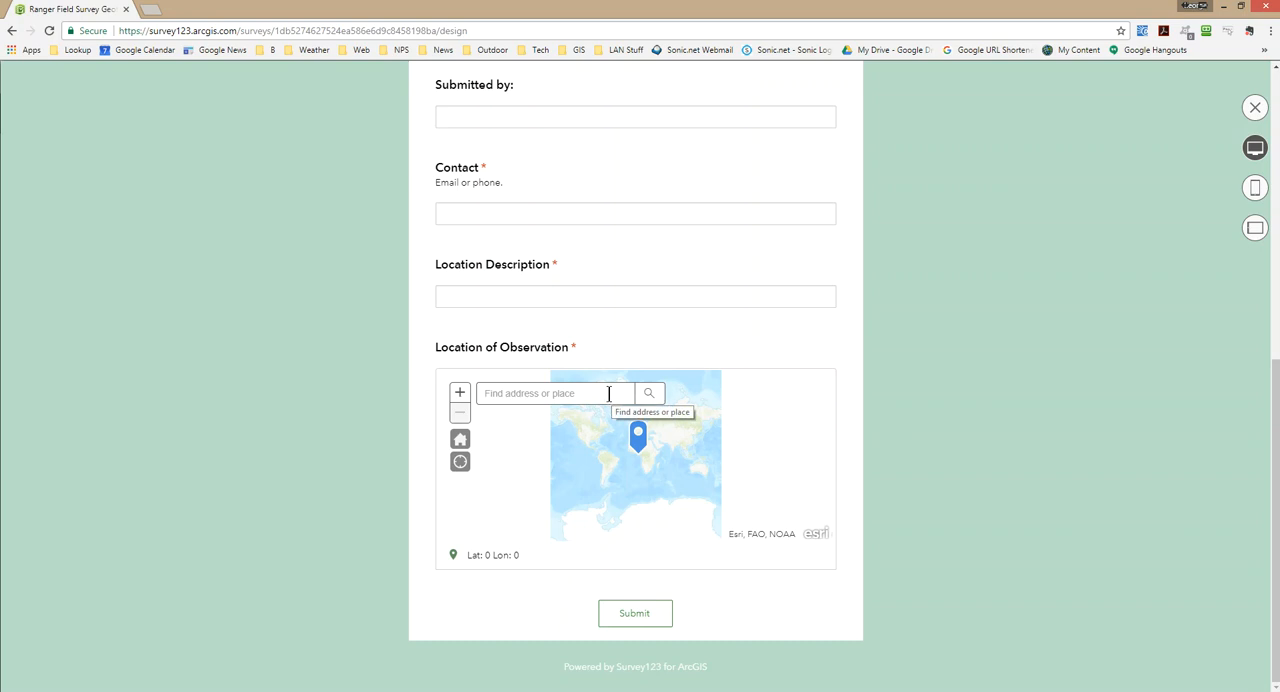
pyautogui.write('T')
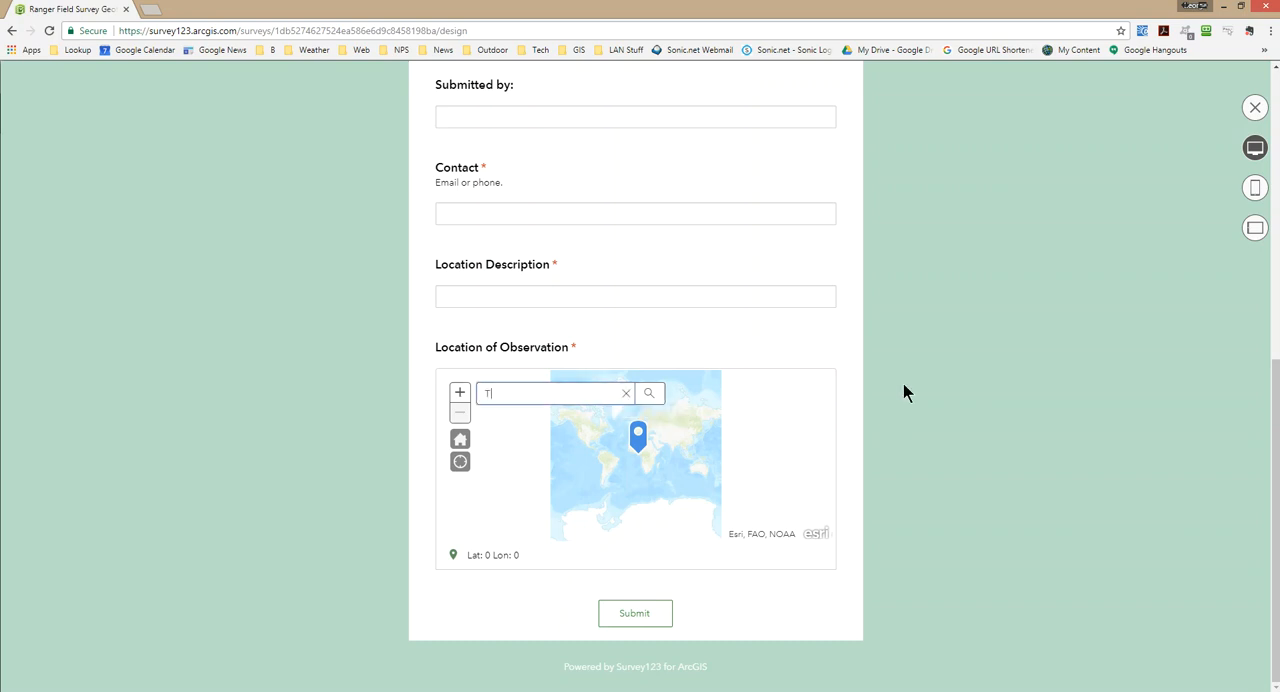
pyautogui.write('wain harte, ca')
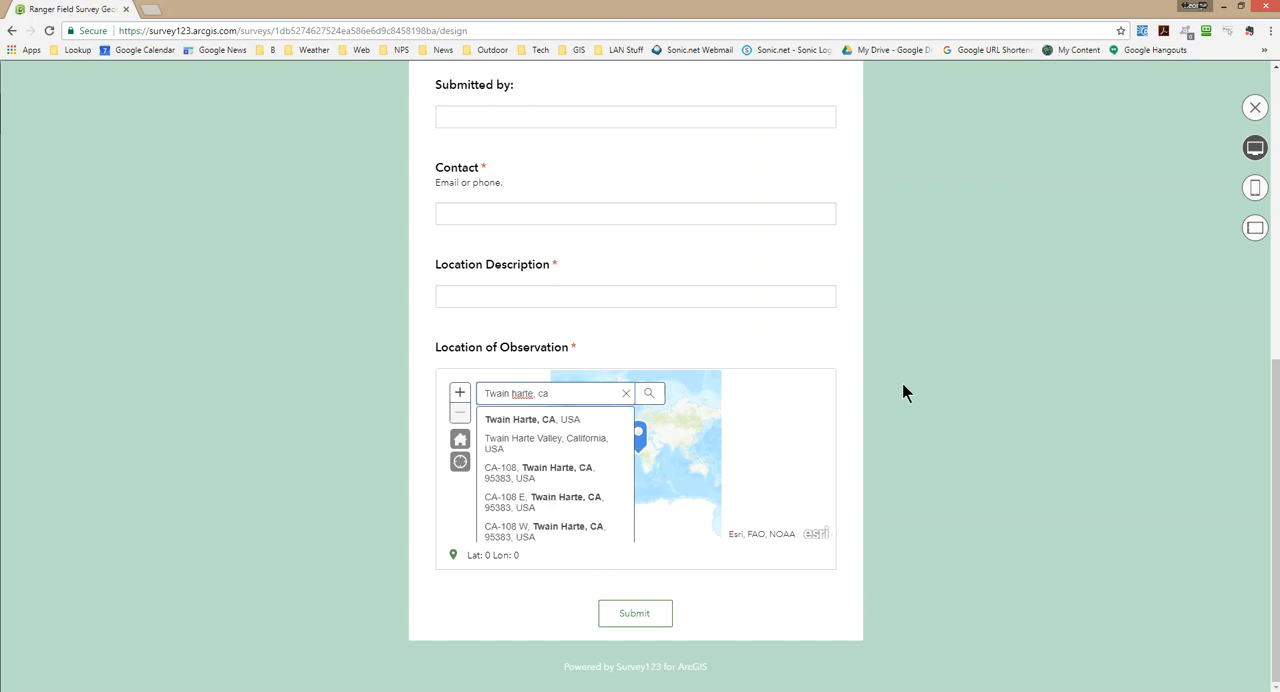
pyautogui.click(555, 420)
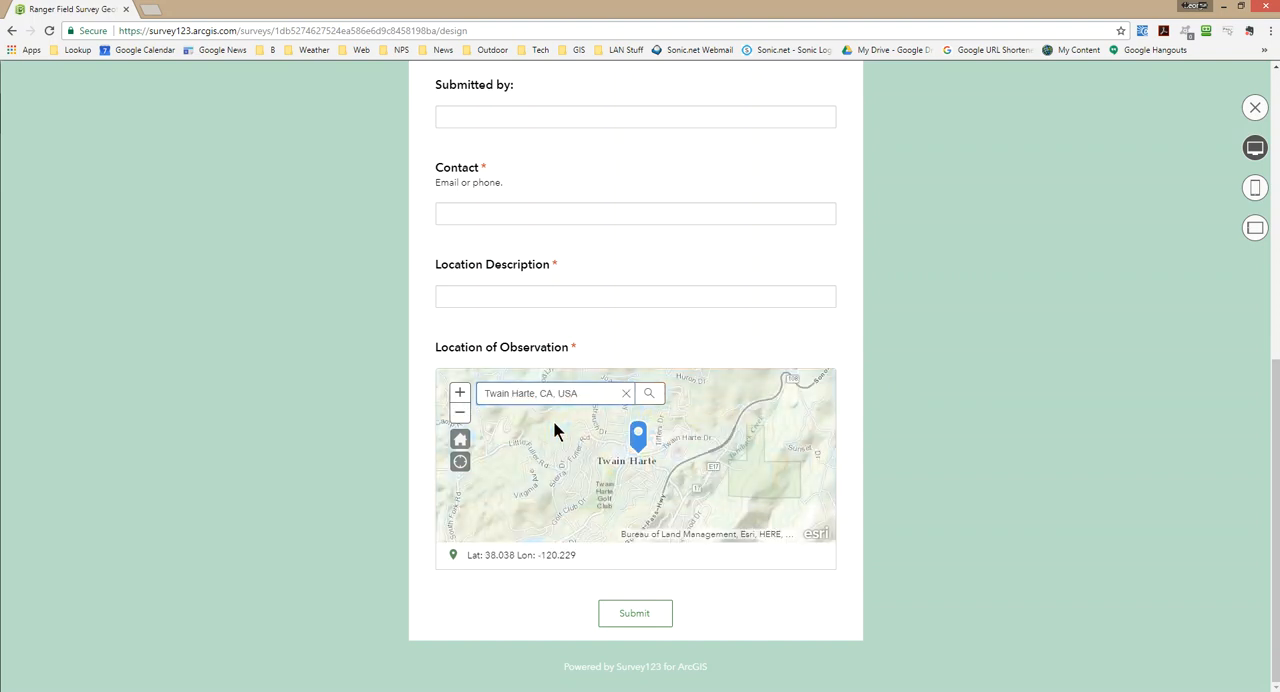
# Reposition the Location of Observation map so its pin sits northwest of Twain Harte, and close the preview.
pyautogui.moveTo(566, 443); pyautogui.dragTo(731, 466)
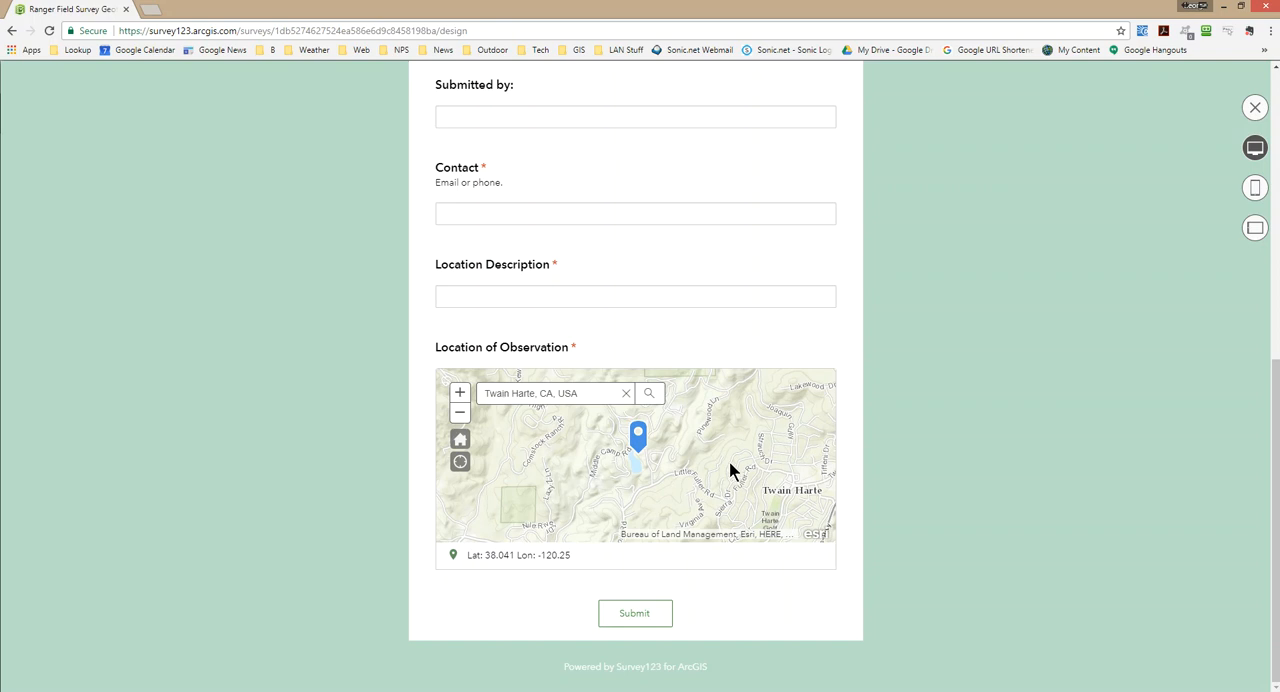
pyautogui.moveTo(732, 454); pyautogui.dragTo(713, 470)
pyautogui.moveTo(650, 485); pyautogui.dragTo(650, 488)
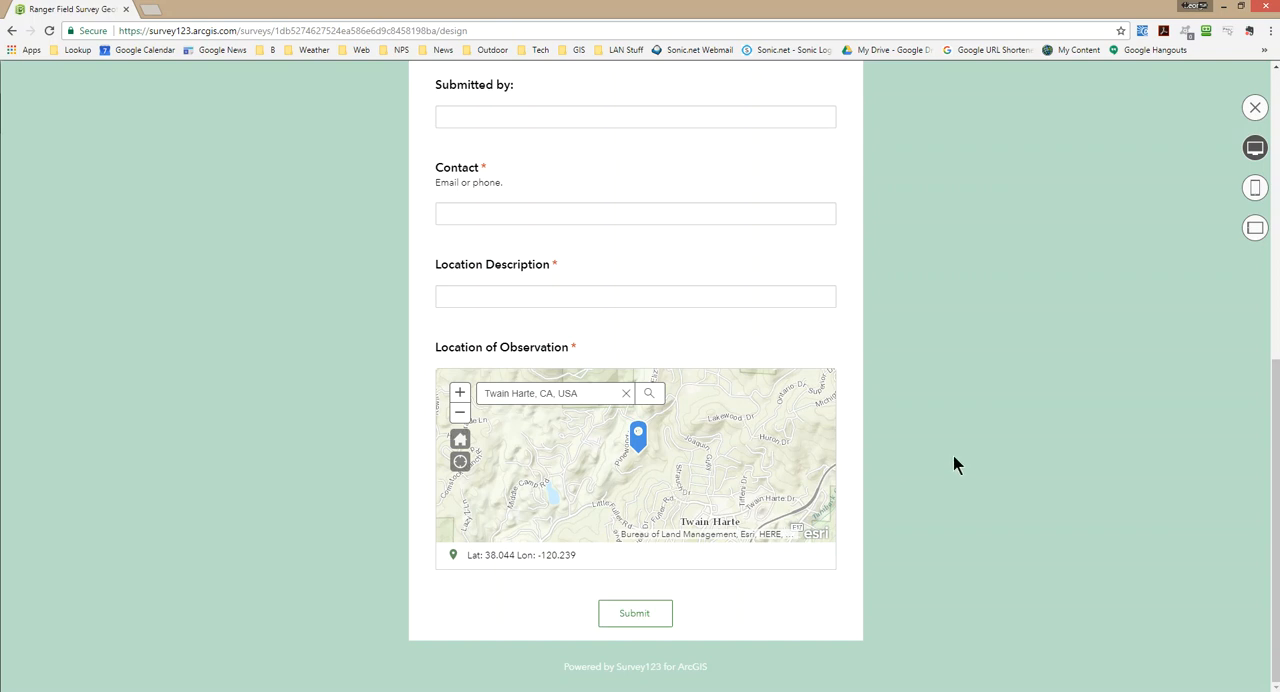
pyautogui.click(1254, 108)
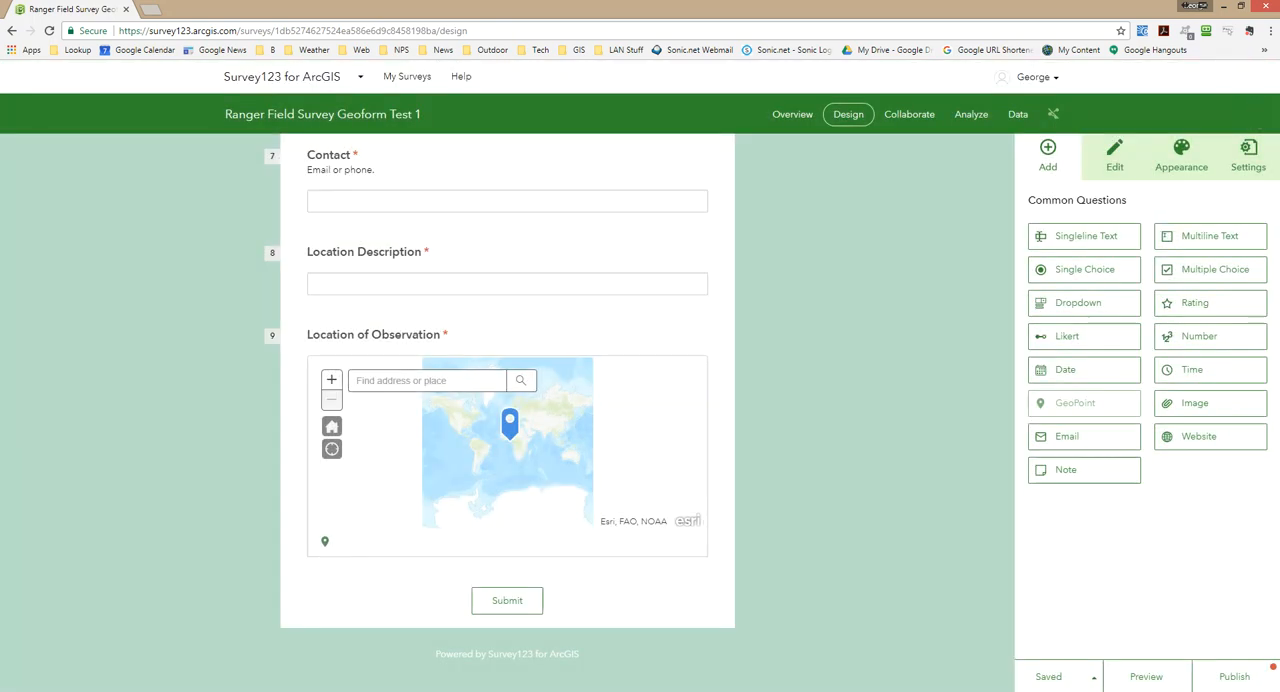
# Try the light gray and green survey themes and apply the snowy mountain landscape theme.
pyautogui.click(1178, 150)
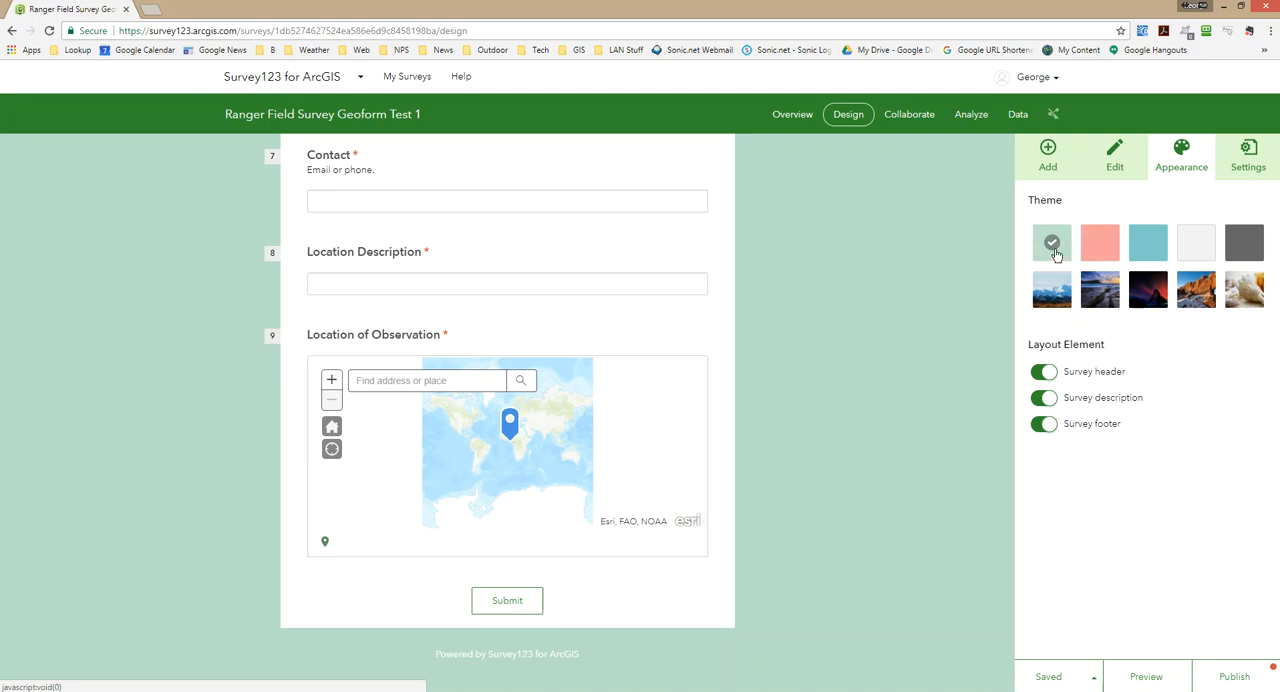
pyautogui.click(1188, 247)
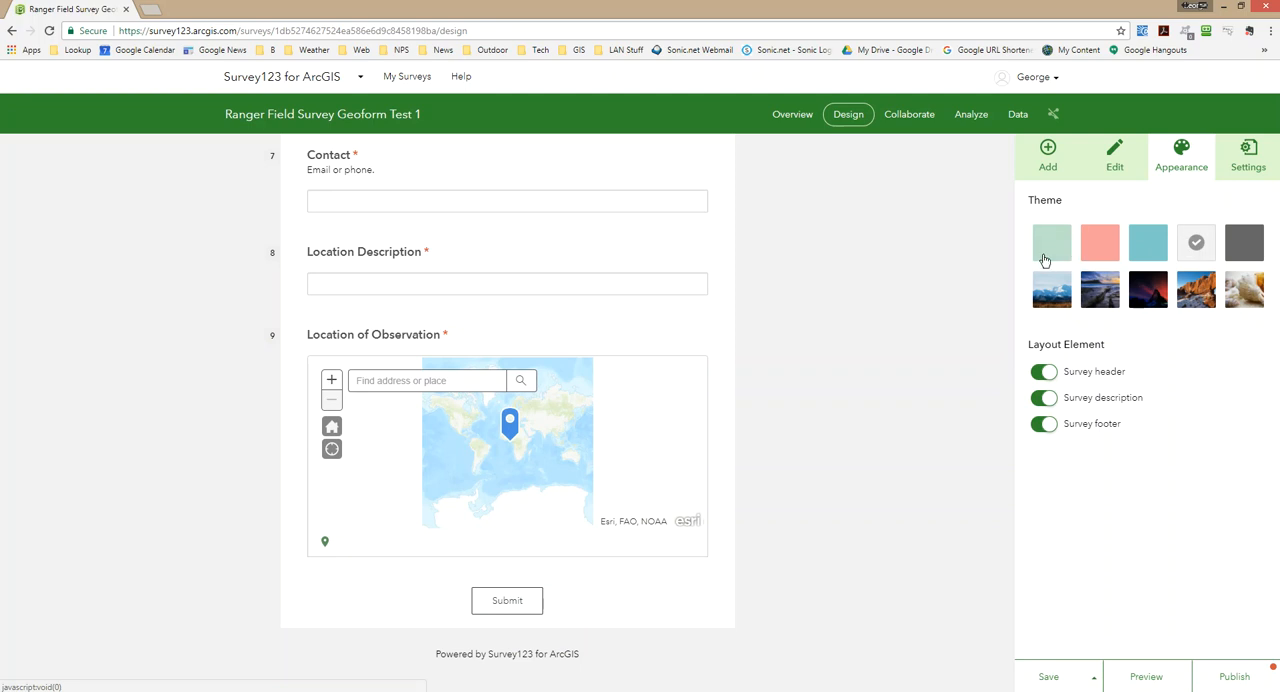
pyautogui.click(1052, 252)
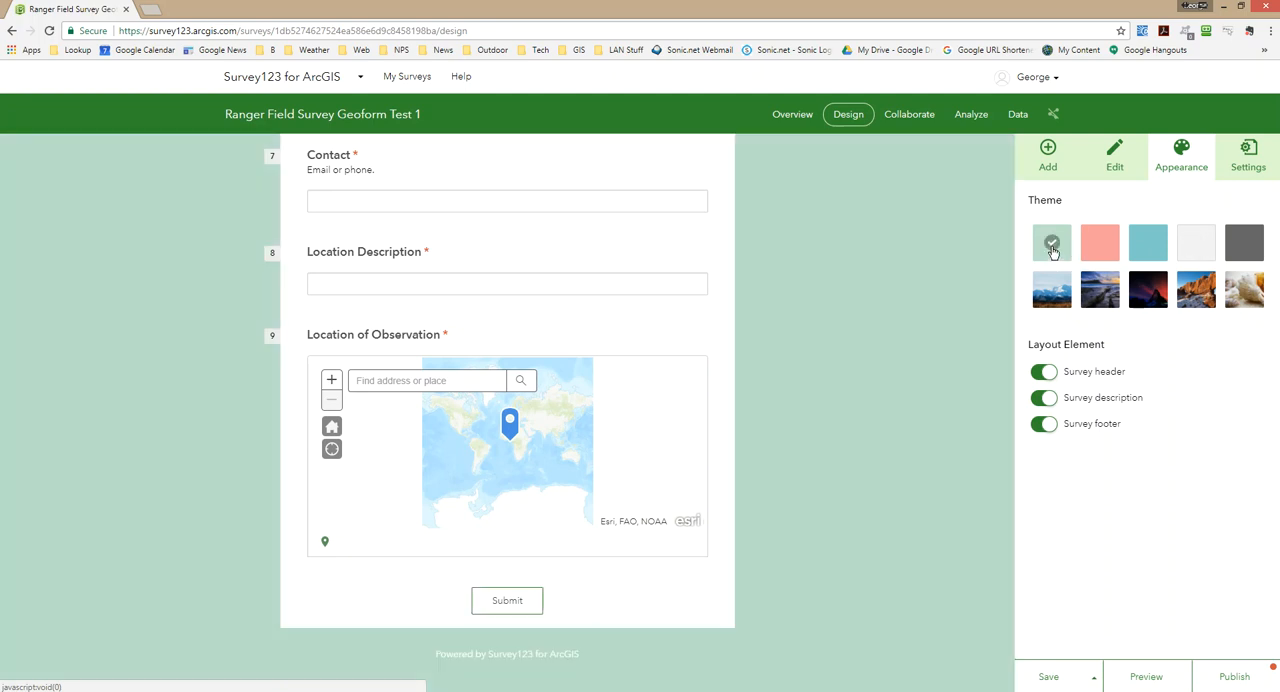
pyautogui.click(1052, 295)
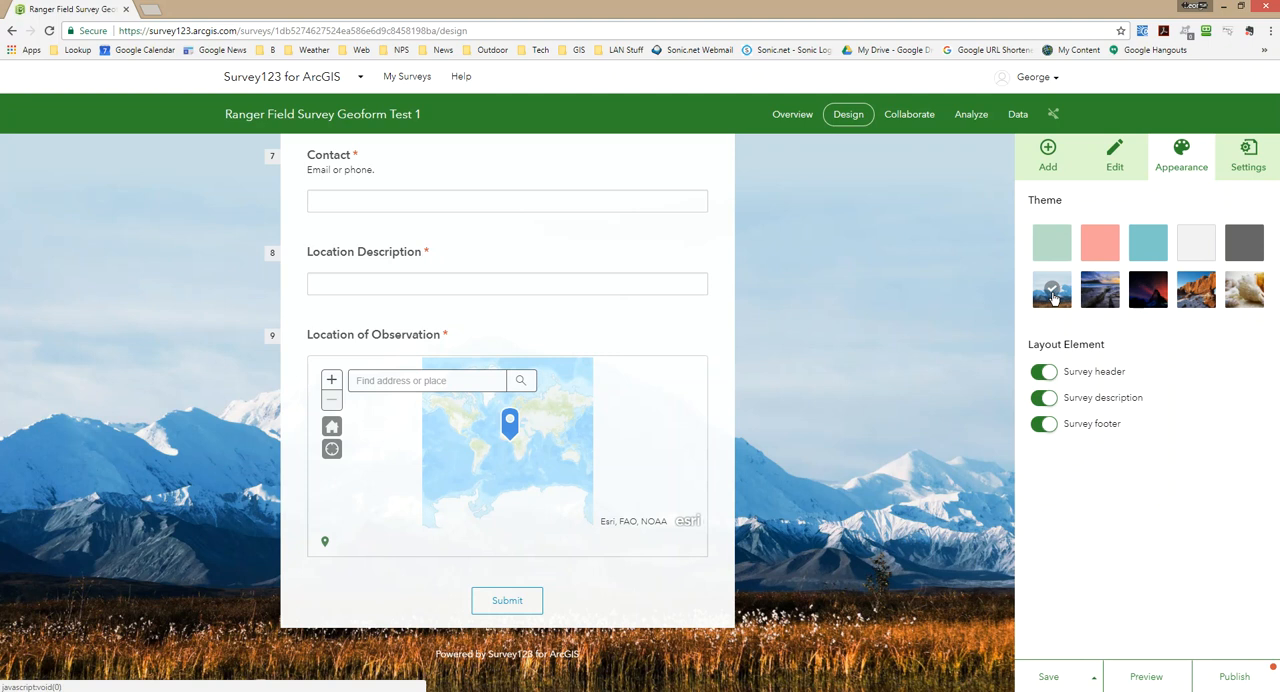
# Switch the survey header off and back on, and review the top of the themed form.
pyautogui.click(1040, 376)
pyautogui.click(1048, 376)
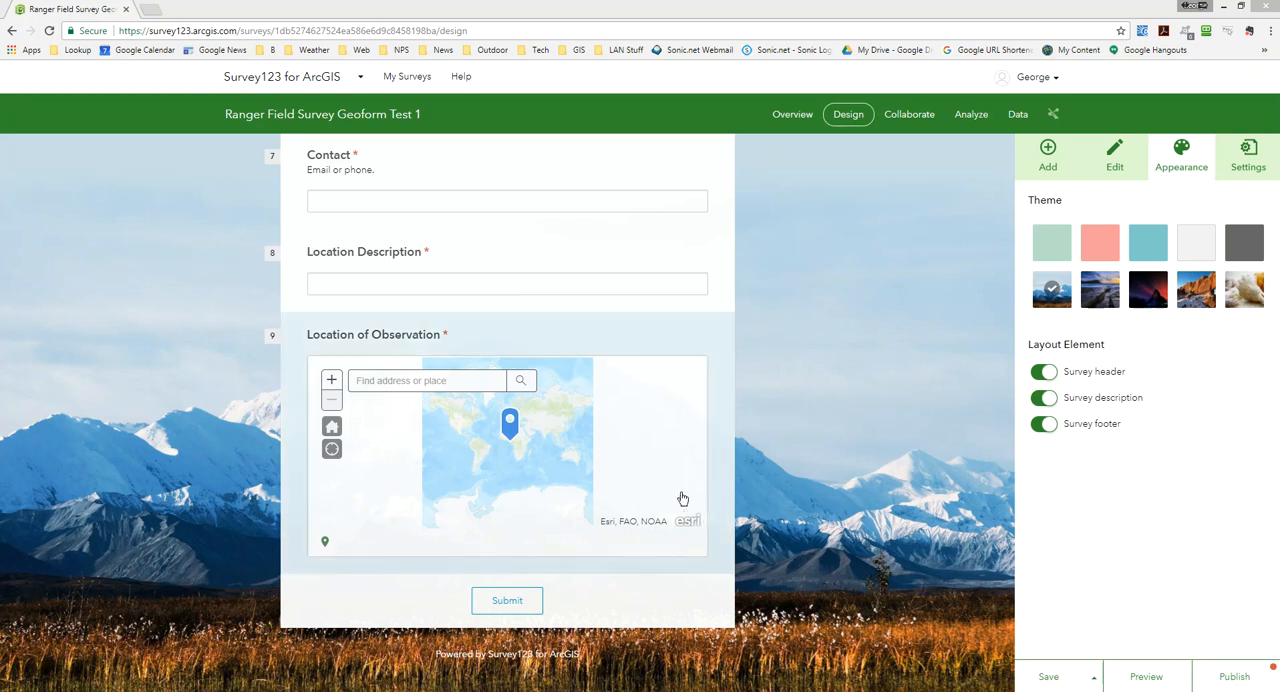
pyautogui.click(774, 325)
pyautogui.scroll(3, 712, 391)
pyautogui.scroll(4, 712, 391)
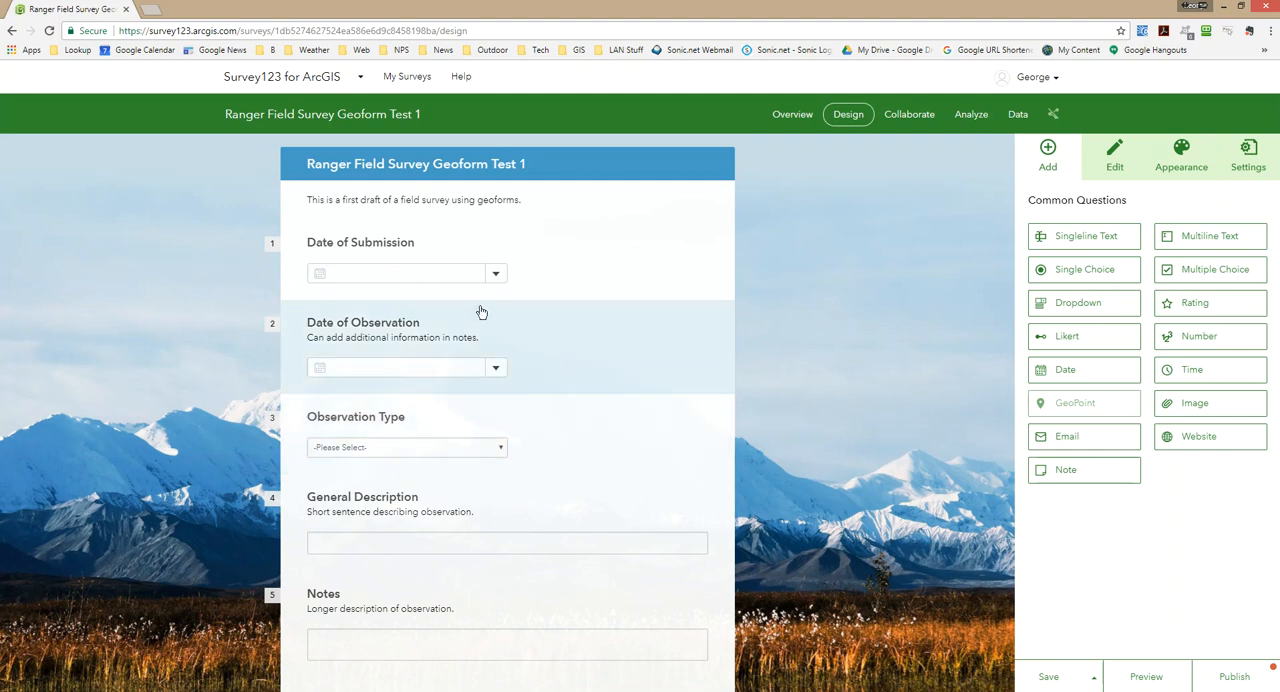
# Publish the Ranger Field Survey Geoform Test 1 survey with all its changes and dismiss the notice about the survey link.
pyautogui.scroll(-5, 463, 468)
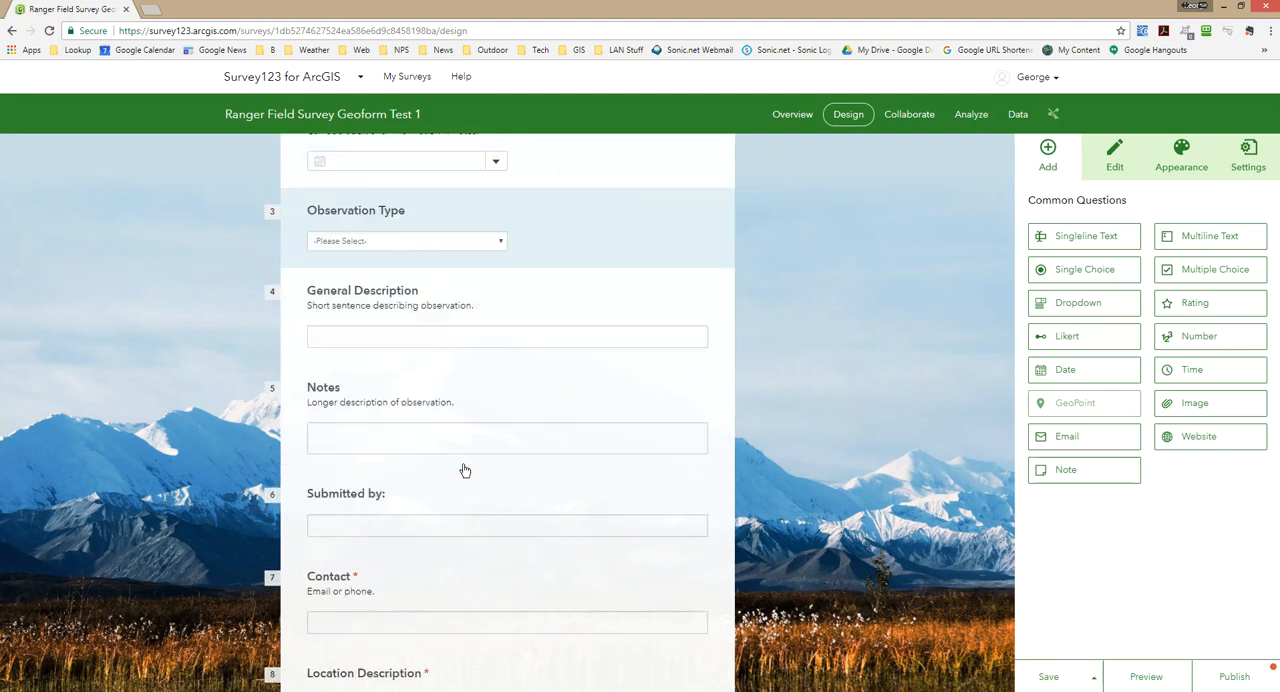
pyautogui.scroll(-2, 463, 468)
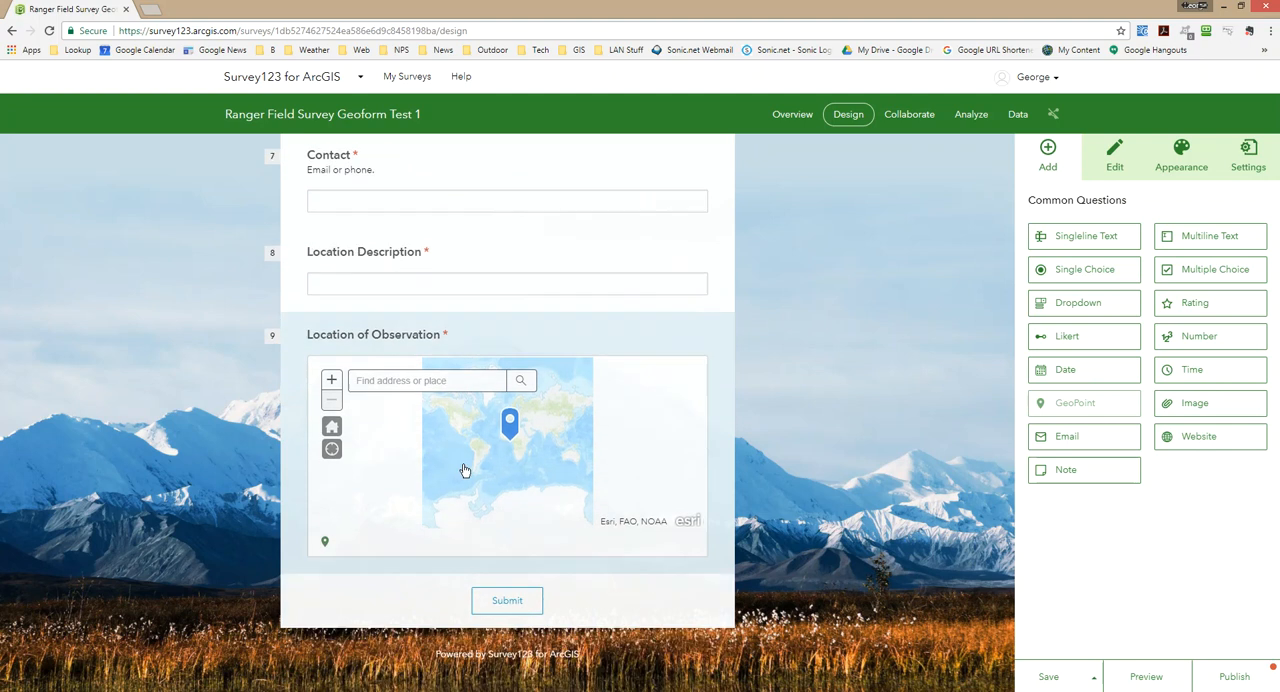
pyautogui.scroll(4, 574, 481)
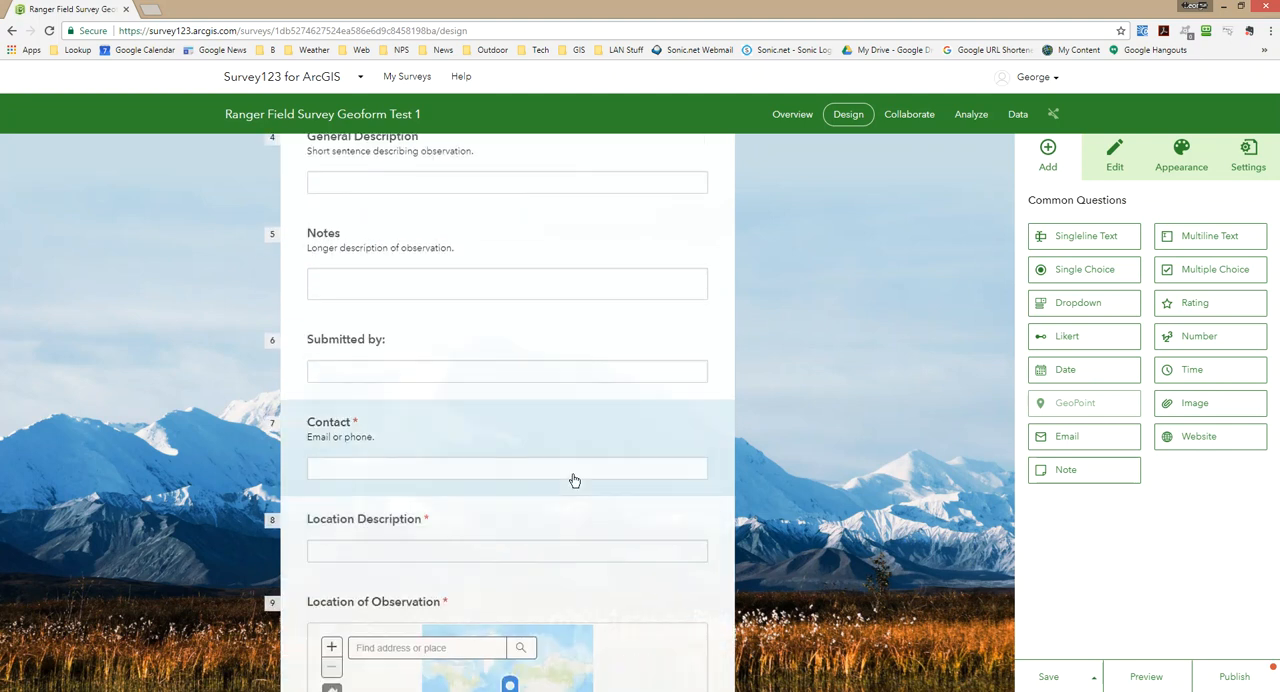
pyautogui.scroll(2, 574, 481)
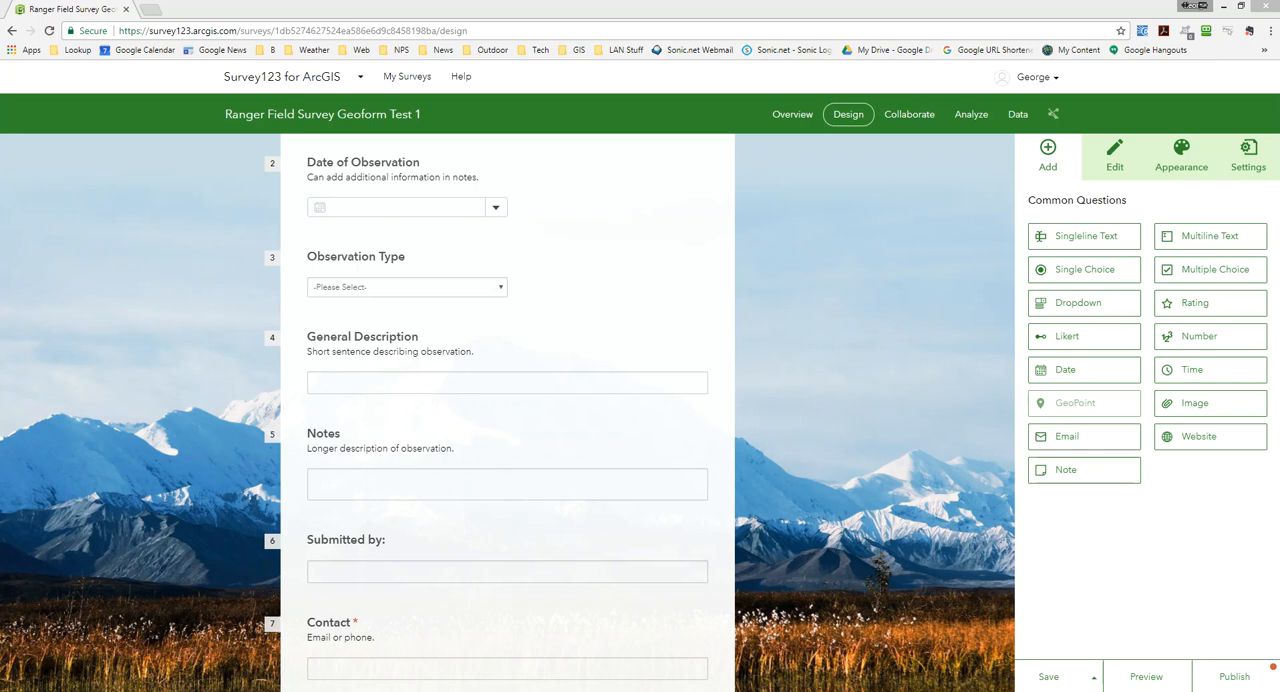
pyautogui.click(1224, 680)
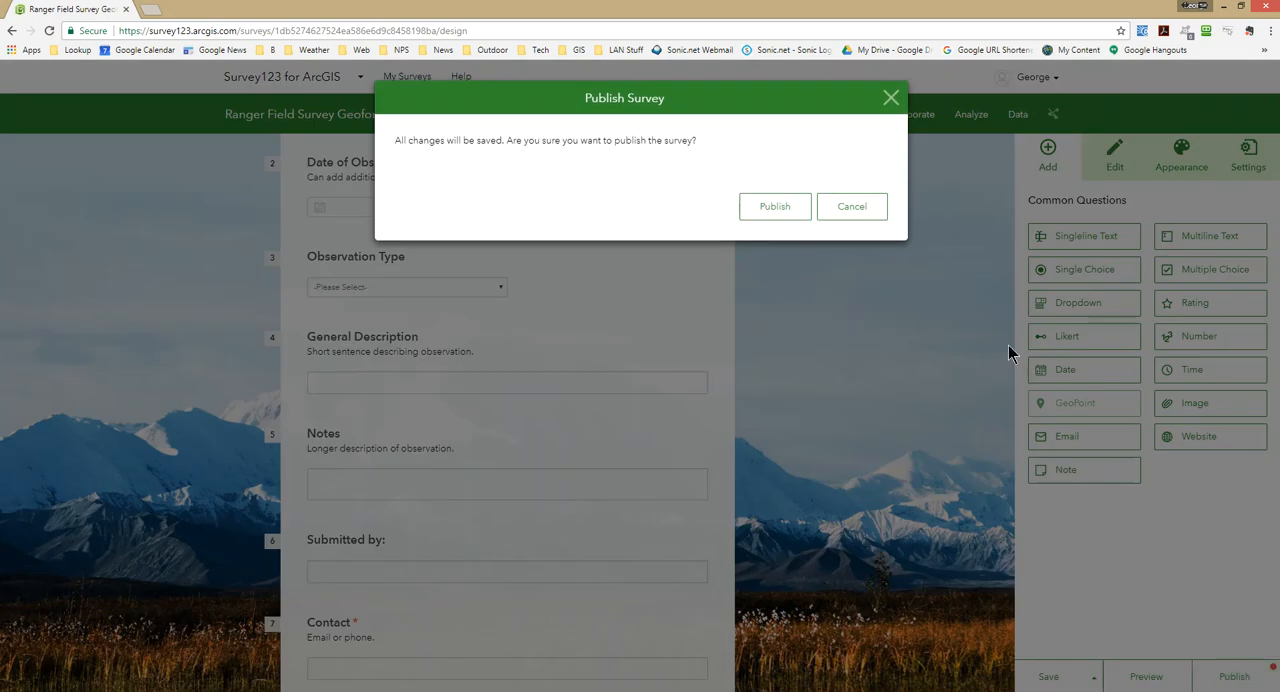
pyautogui.click(775, 207)
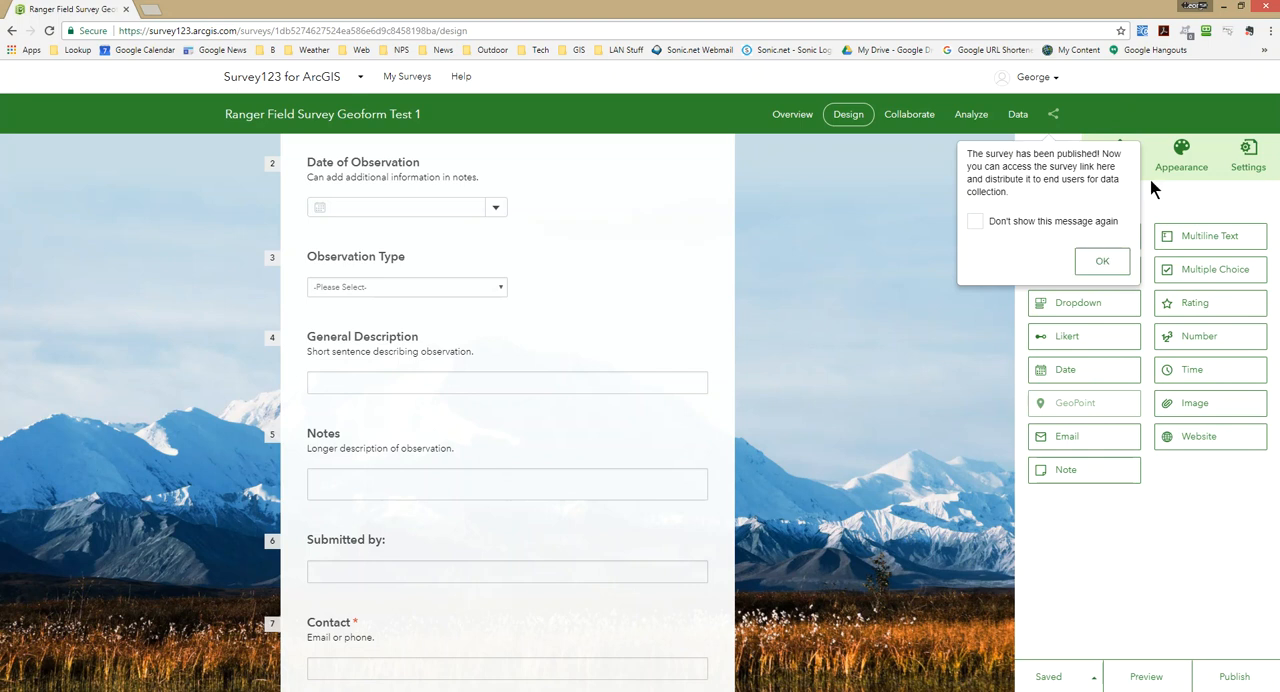
pyautogui.click(1104, 263)
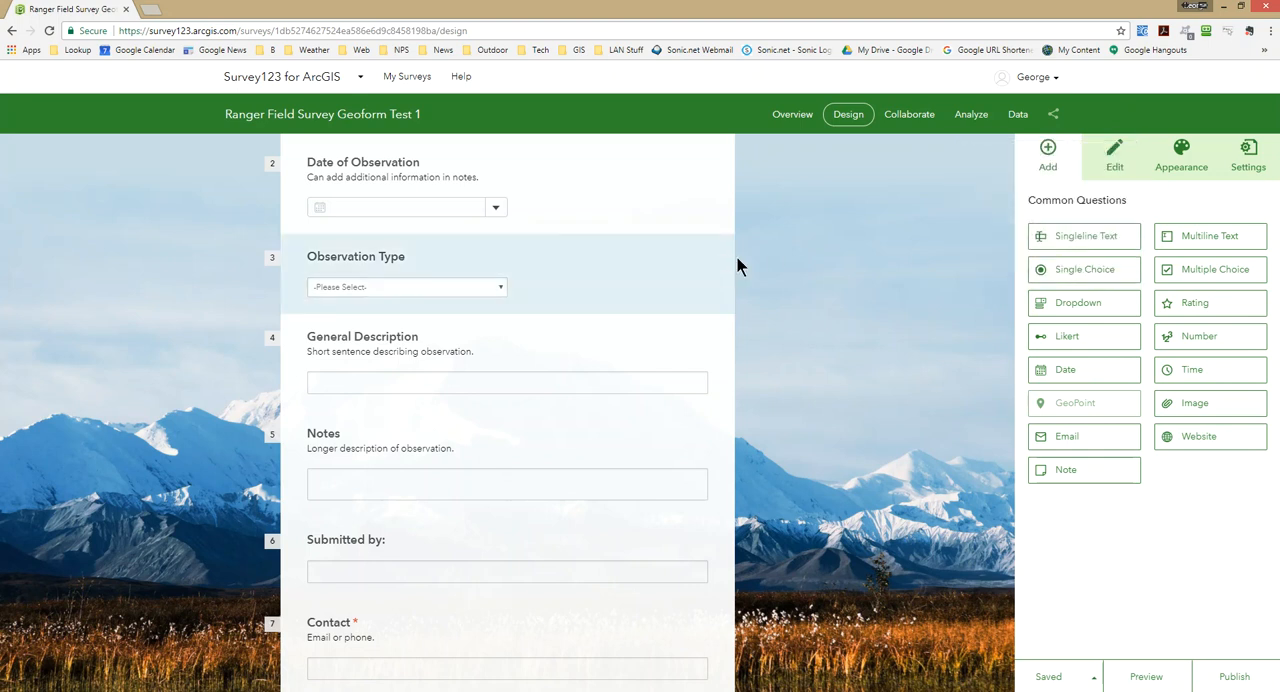